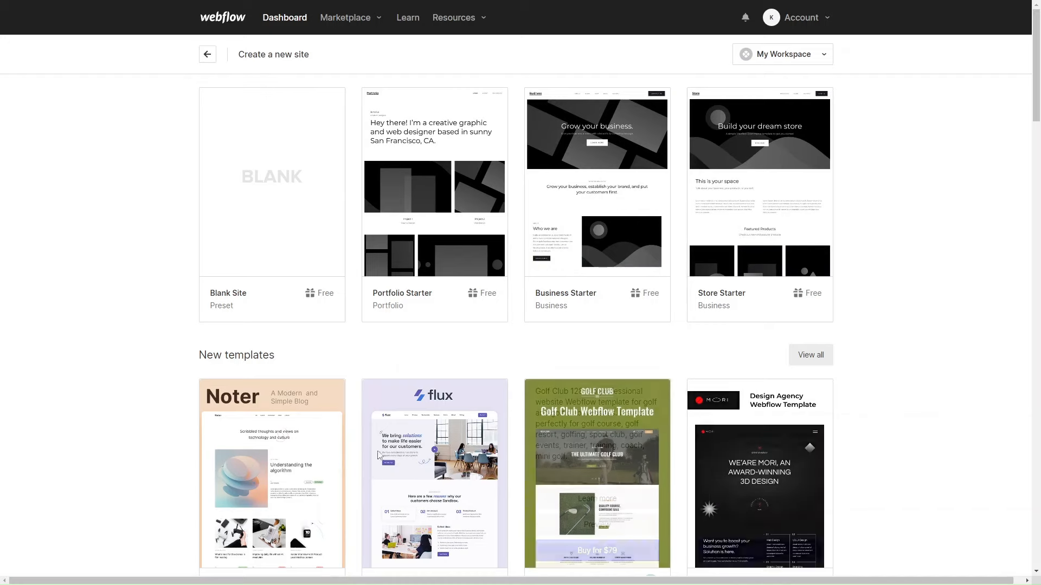
Step: Preview the Business Starter template and look through its sample page
scroll(596, 433, down, 4)
scroll(423, 433, up, 4)
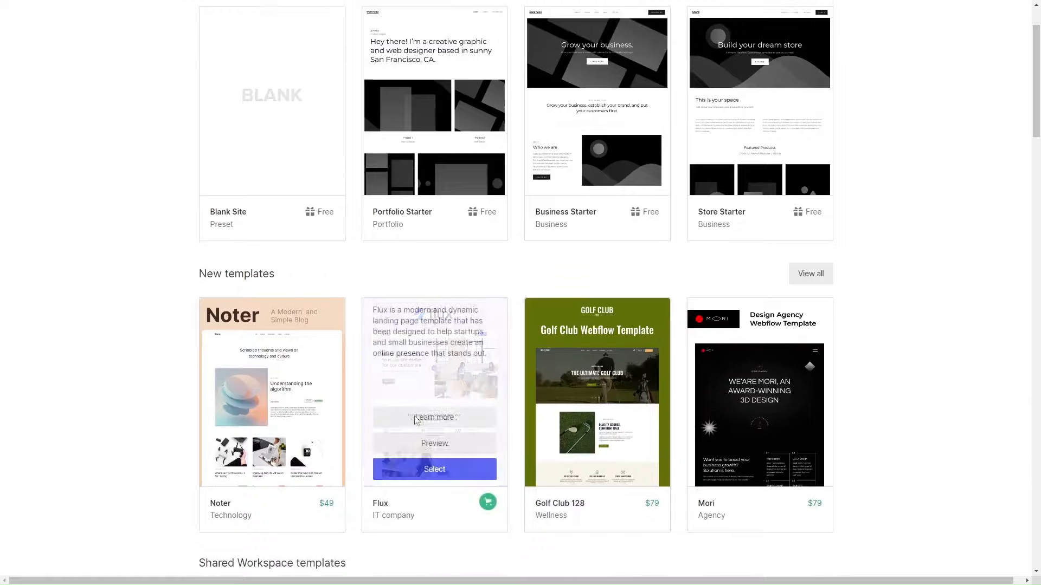
mouse_move(336, 264)
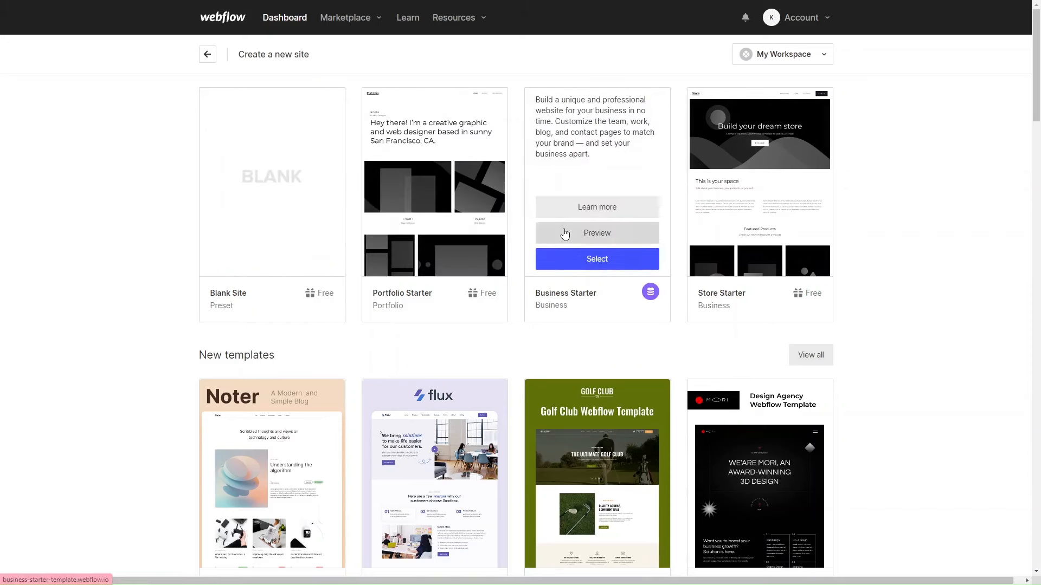
click(564, 233)
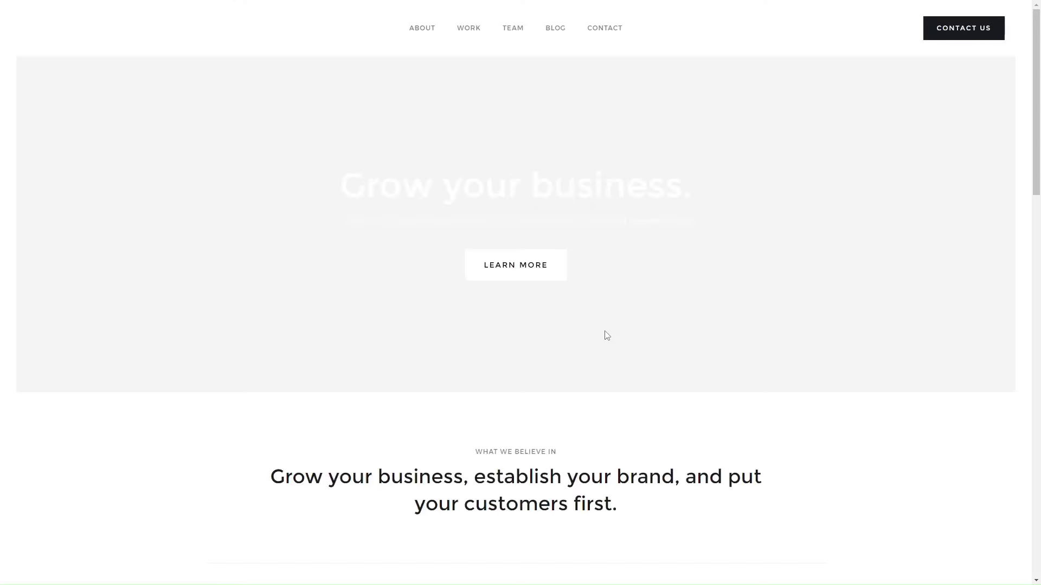
scroll(448, 210, down, 8)
scroll(454, 193, up, 8)
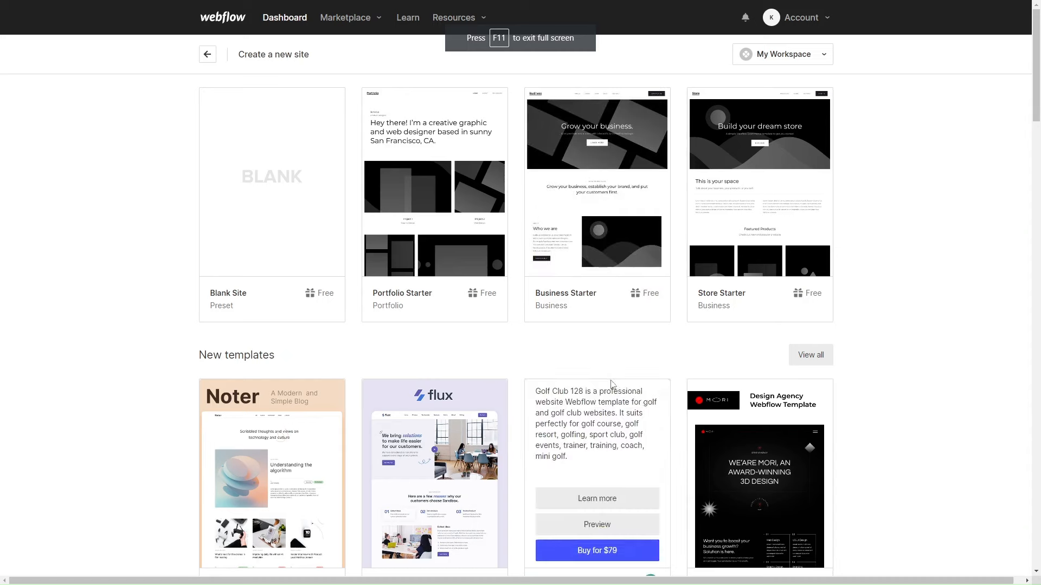
Step: Create a new site from the free Flux template listed under Ecommerce templates, keeping the suggested site name
scroll(613, 388, down, 4)
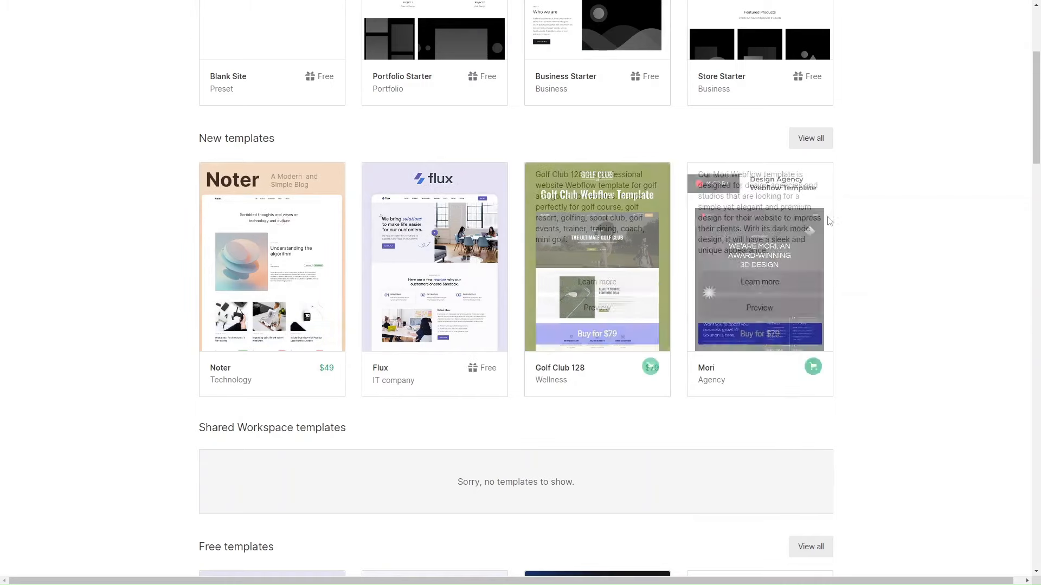
scroll(933, 479, down, 2)
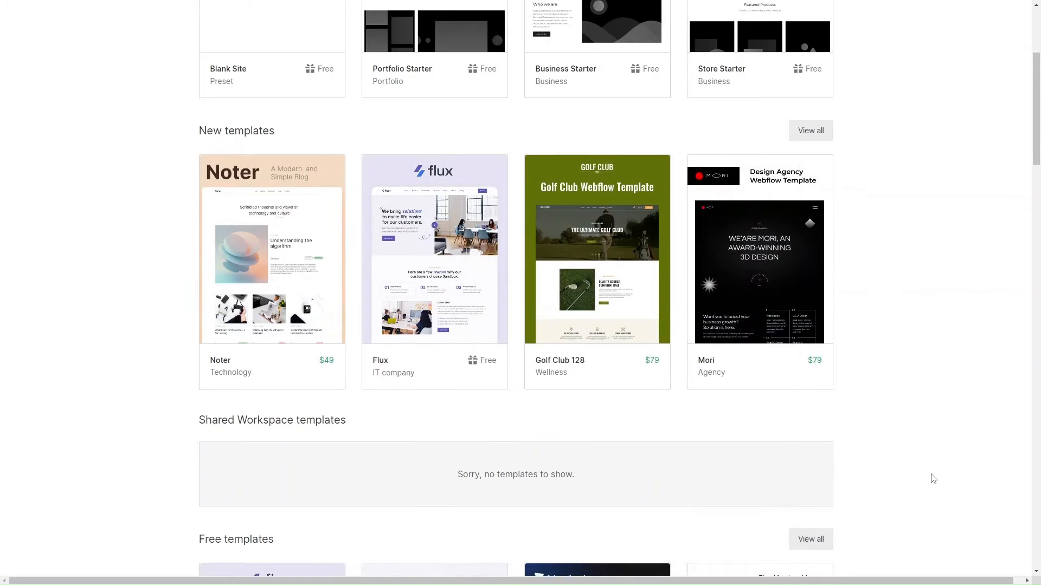
scroll(933, 478, down, 4)
scroll(923, 483, down, 3)
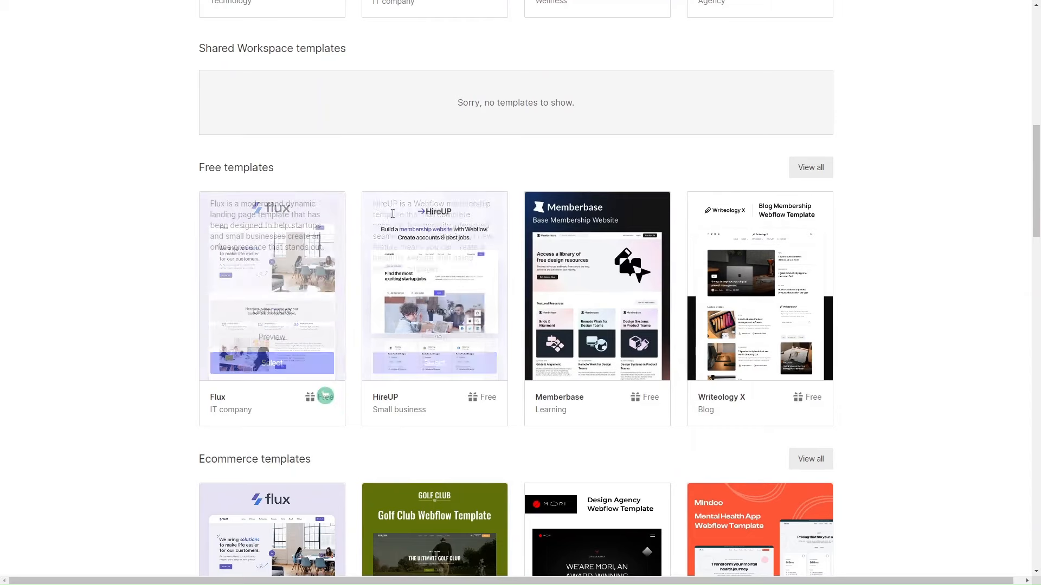
scroll(400, 244, down, 3)
scroll(451, 328, down, 2)
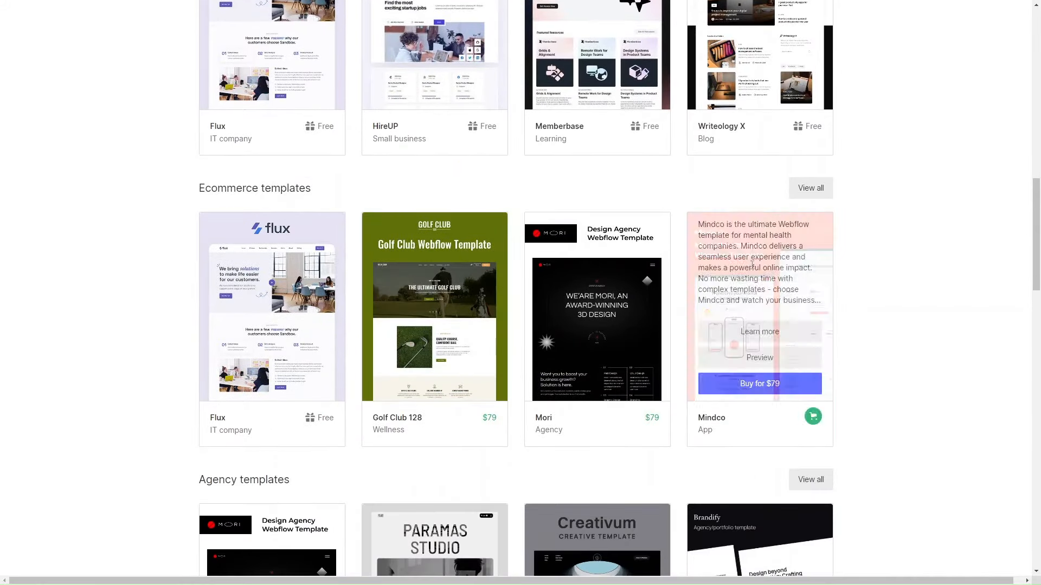
mouse_move(252, 245)
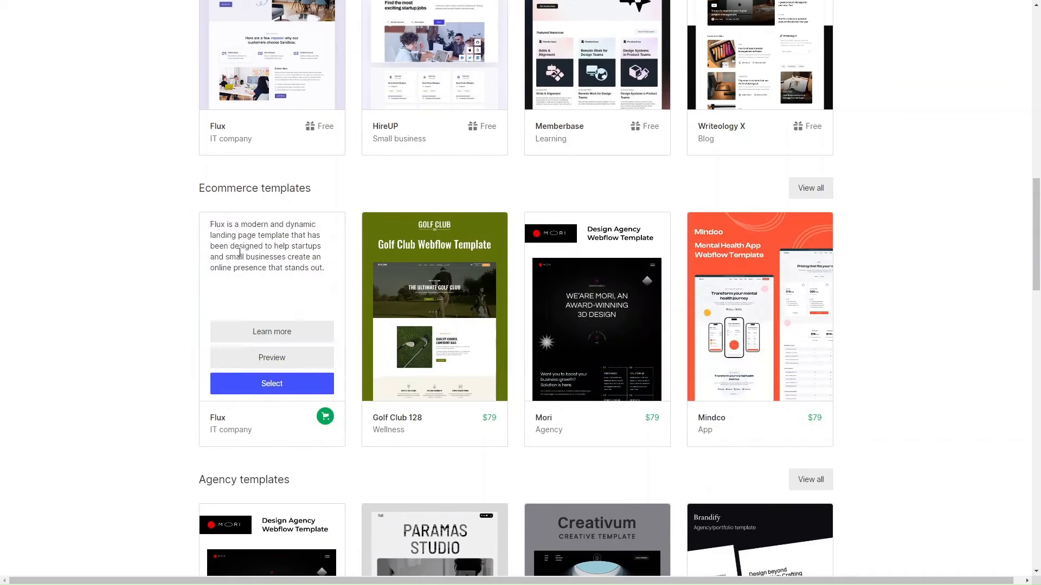
click(272, 382)
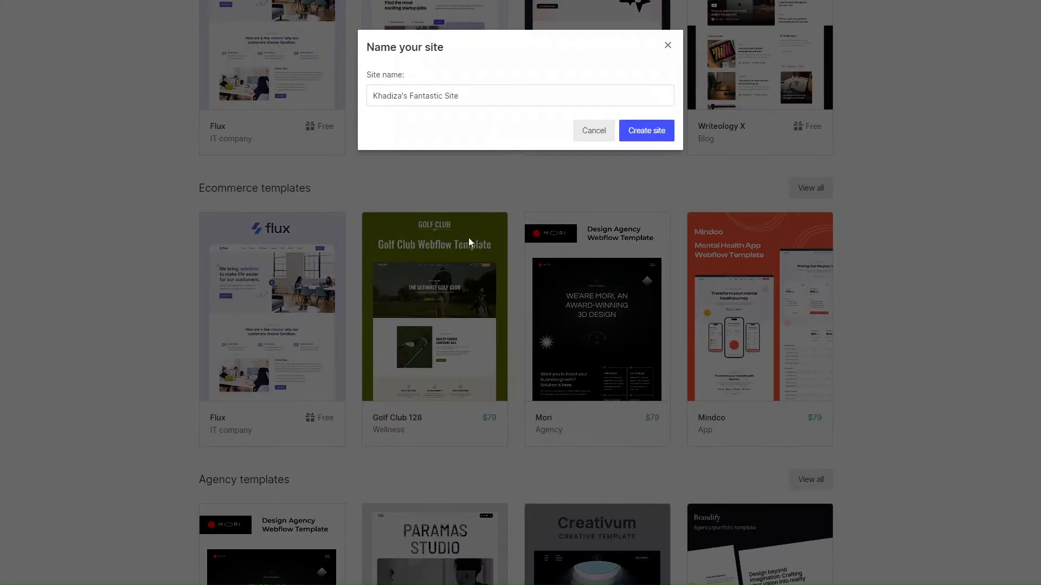
click(509, 89)
click(652, 138)
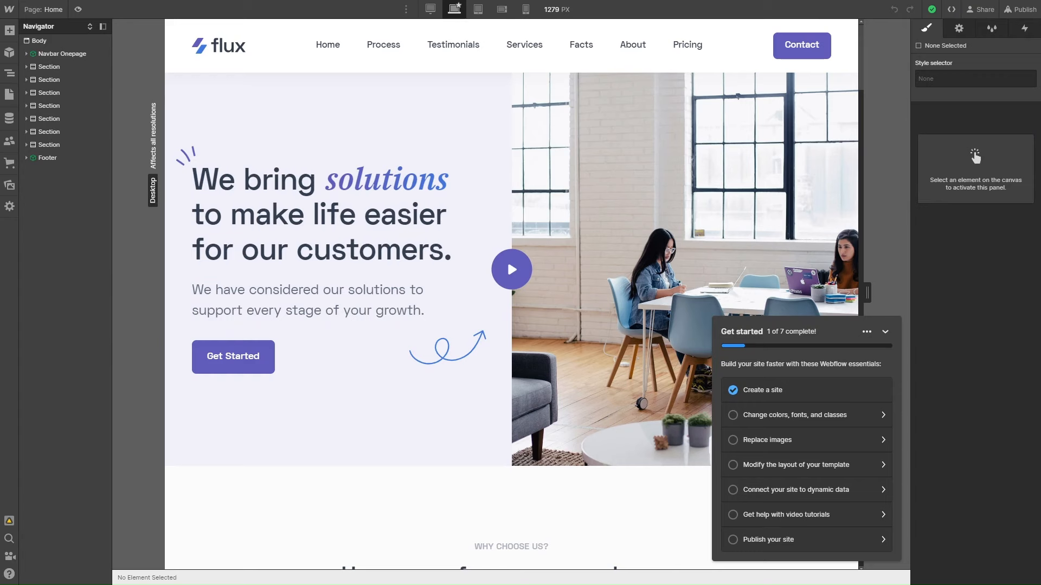
Step: Select the hero grid and look over the hero area and the section below it
click(629, 216)
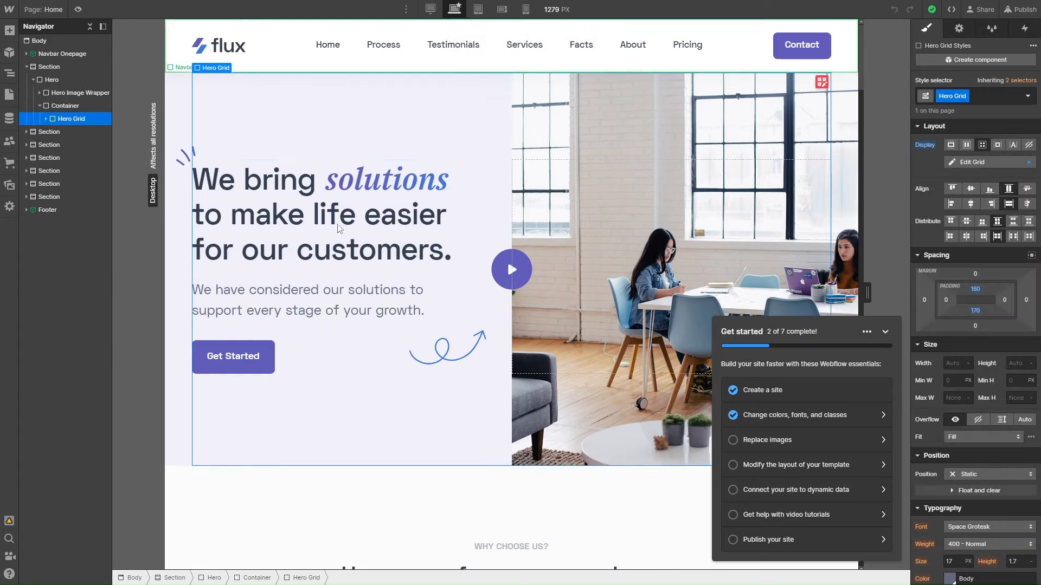
scroll(504, 445, down, 5)
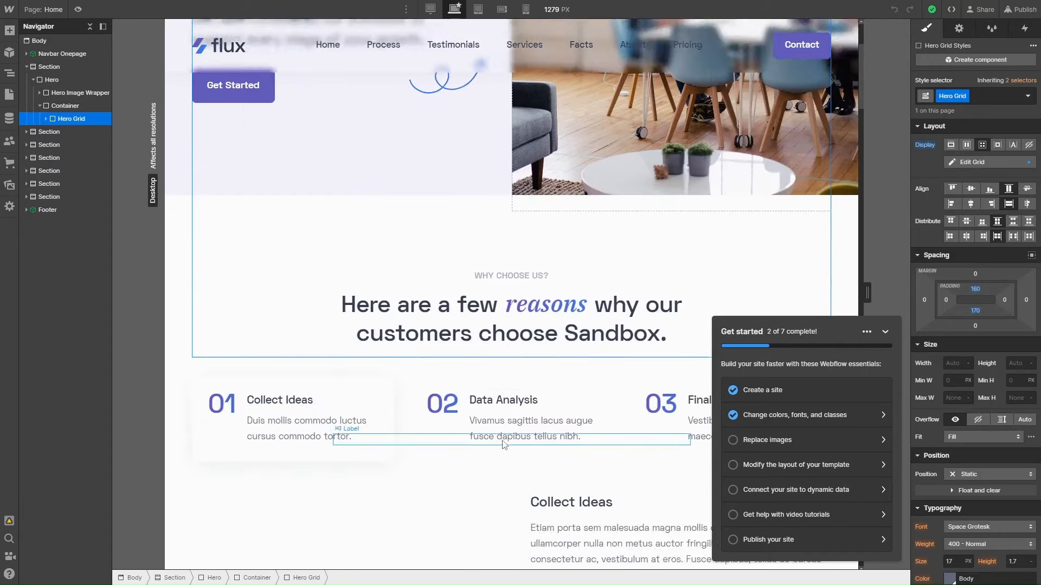
scroll(504, 444, up, 5)
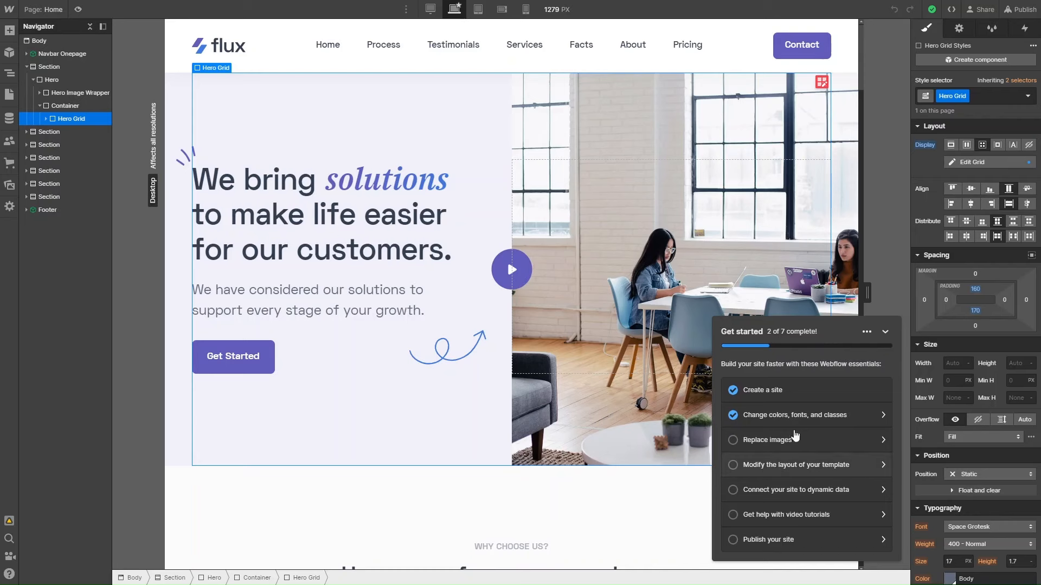
Step: View the checklist tip about changing colors, fonts, and classes, dismiss it, and look over the hero area again
click(849, 429)
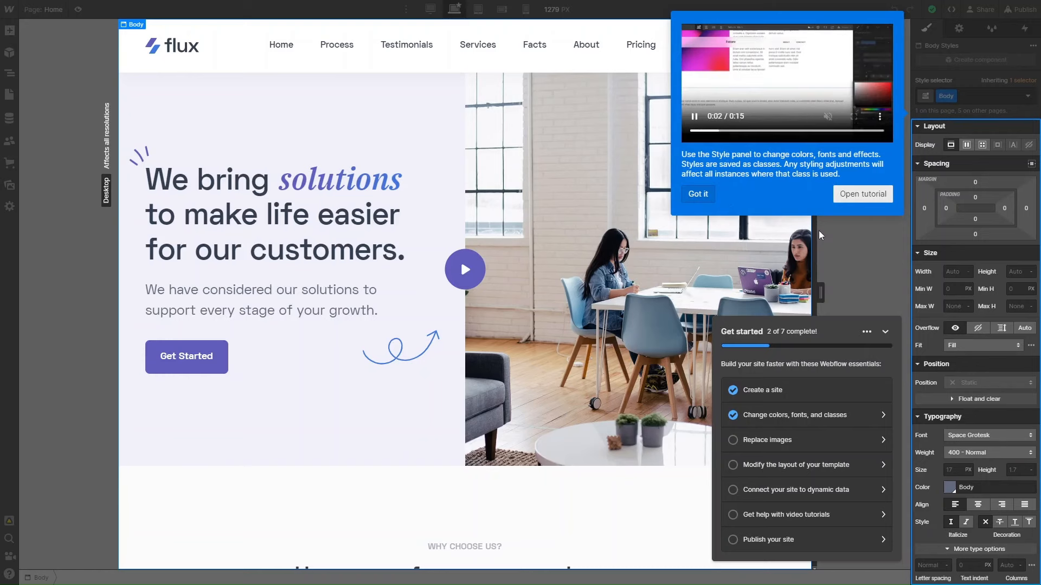
click(698, 193)
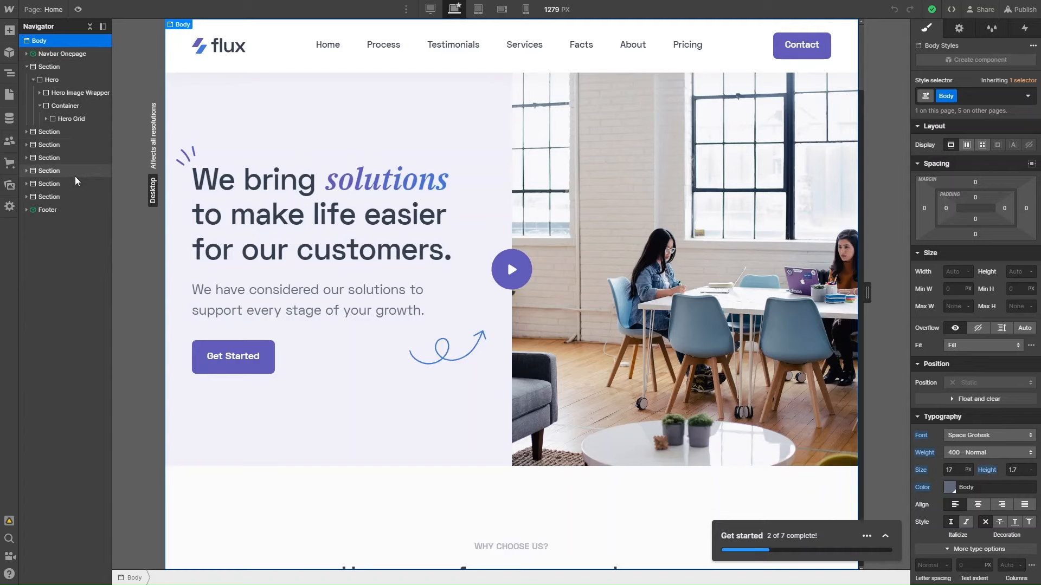
scroll(529, 265, down, 3)
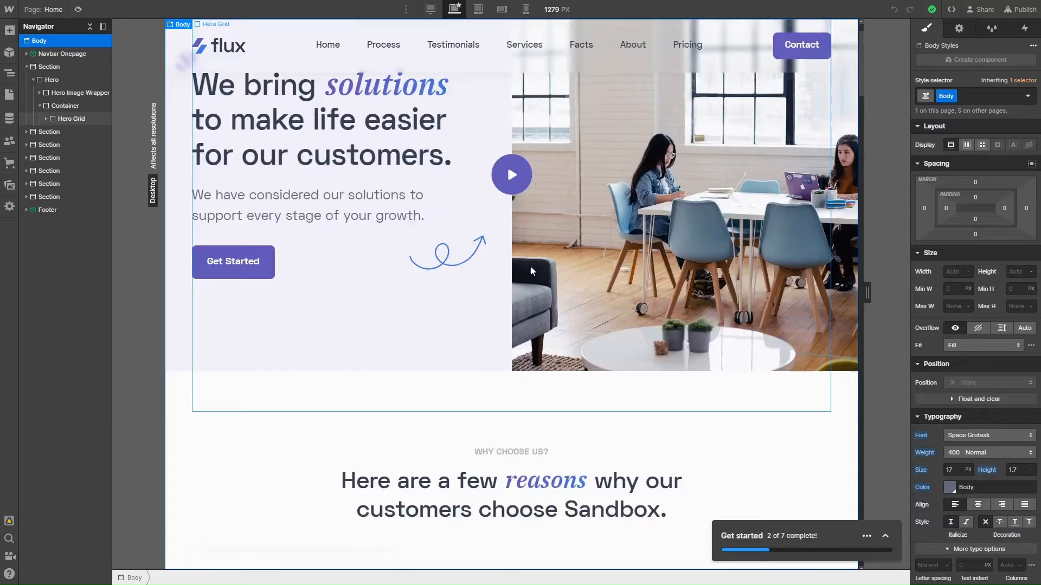
scroll(491, 236, up, 2)
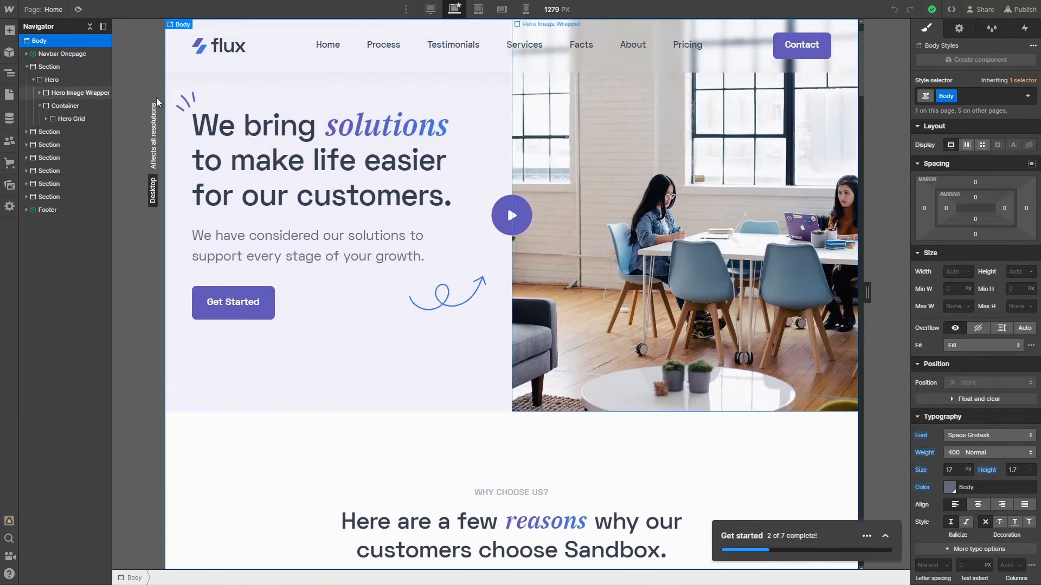
Step: Inspect the style settings of the hero's main heading and of the large paragraph beneath it
click(254, 146)
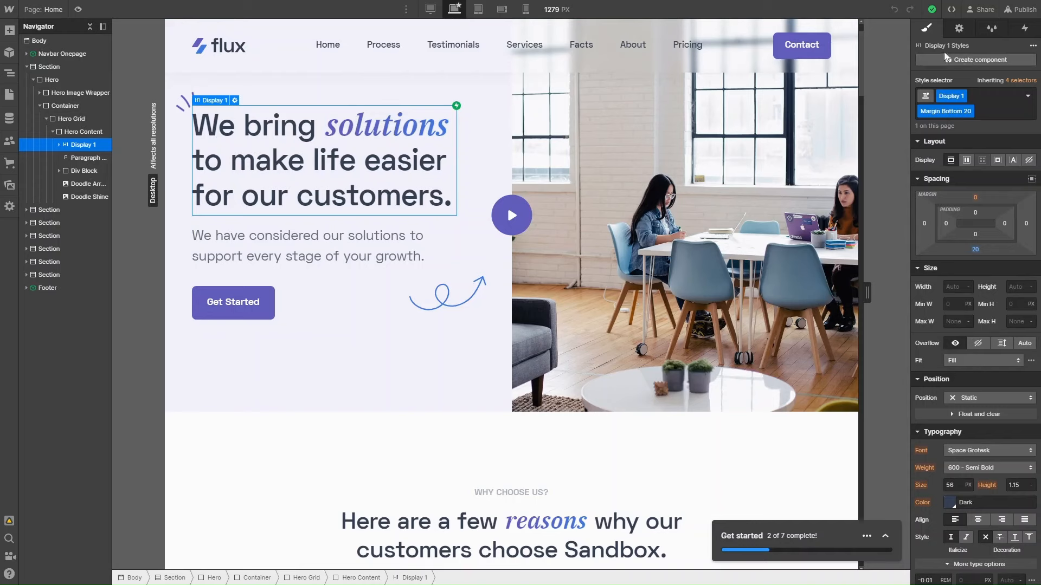
click(369, 261)
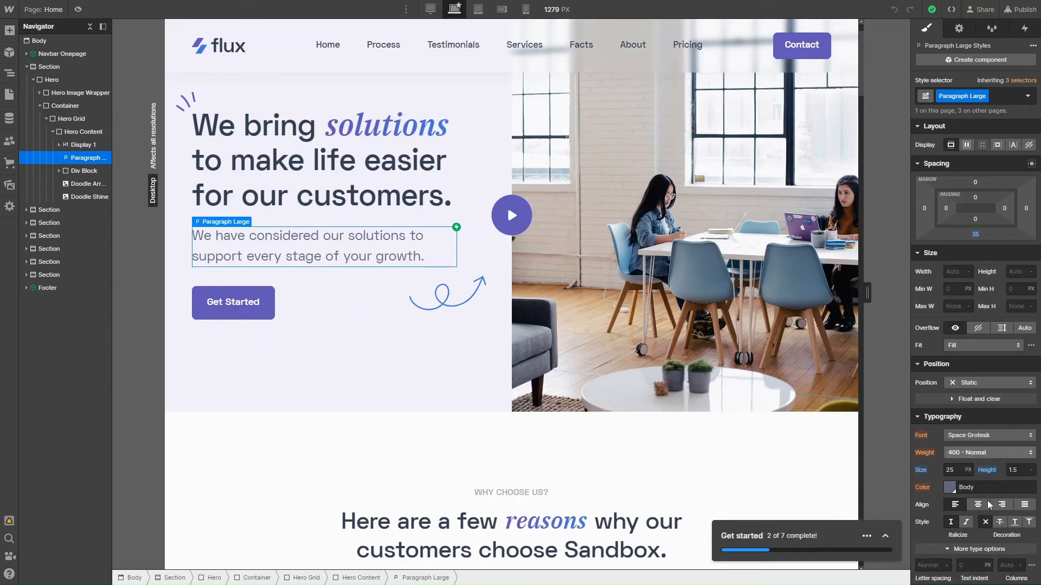
scroll(983, 178, down, 2)
scroll(983, 178, down, 1)
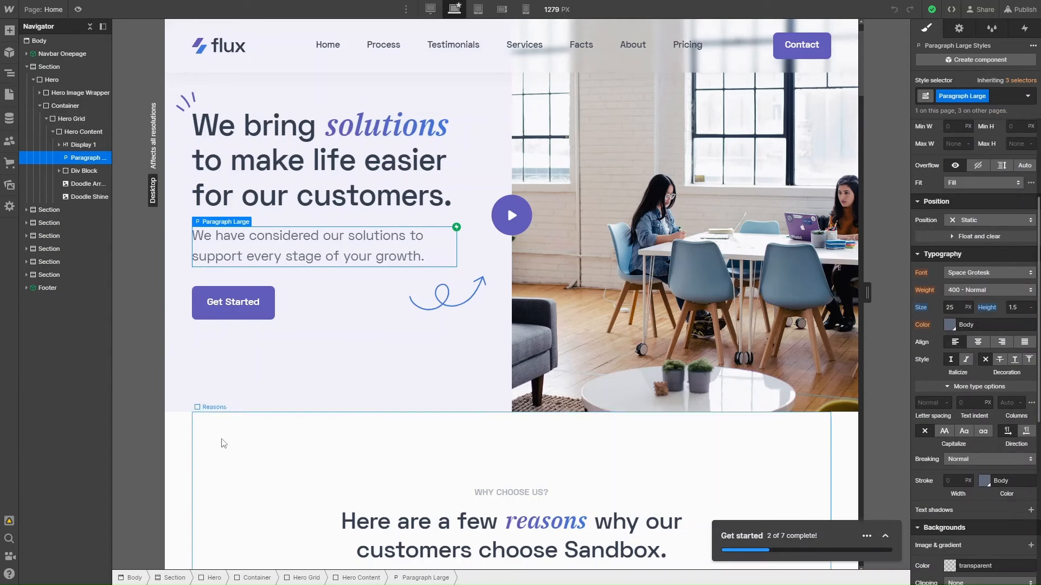
Step: Examine the styles of the container below the hero and the Body's typography, background and border settings
click(179, 454)
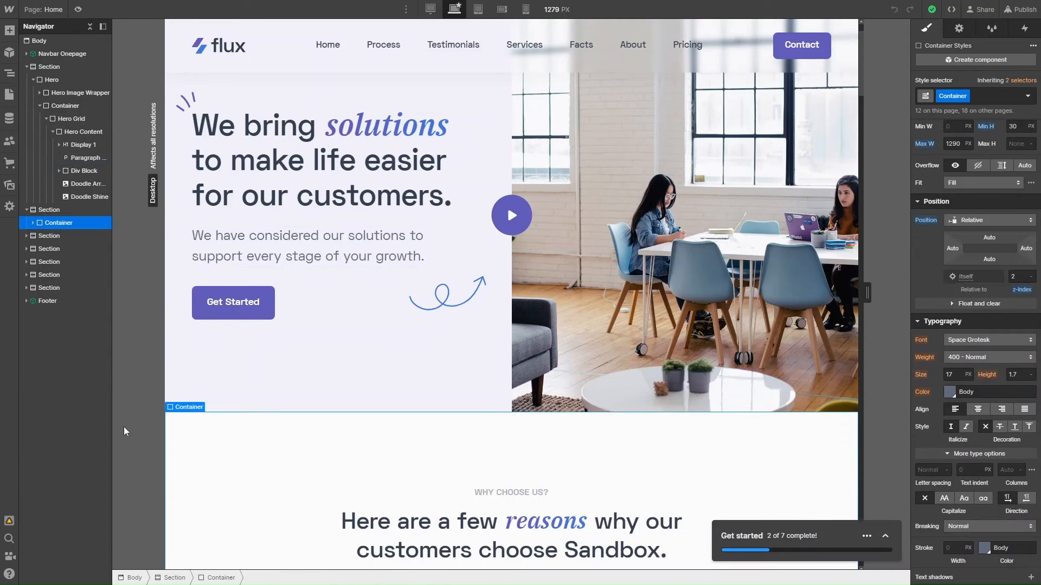
click(42, 46)
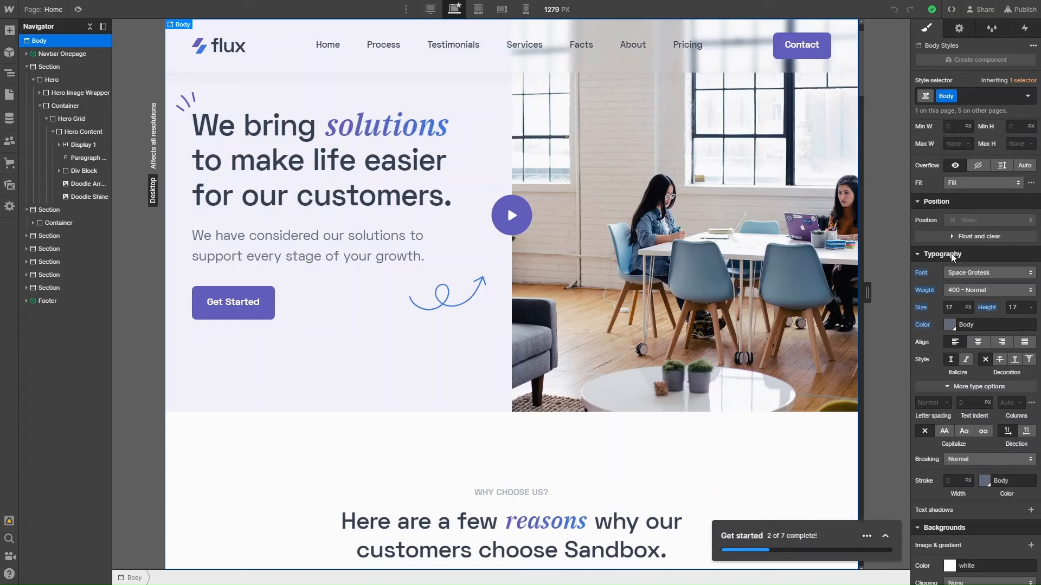
scroll(986, 268, down, 6)
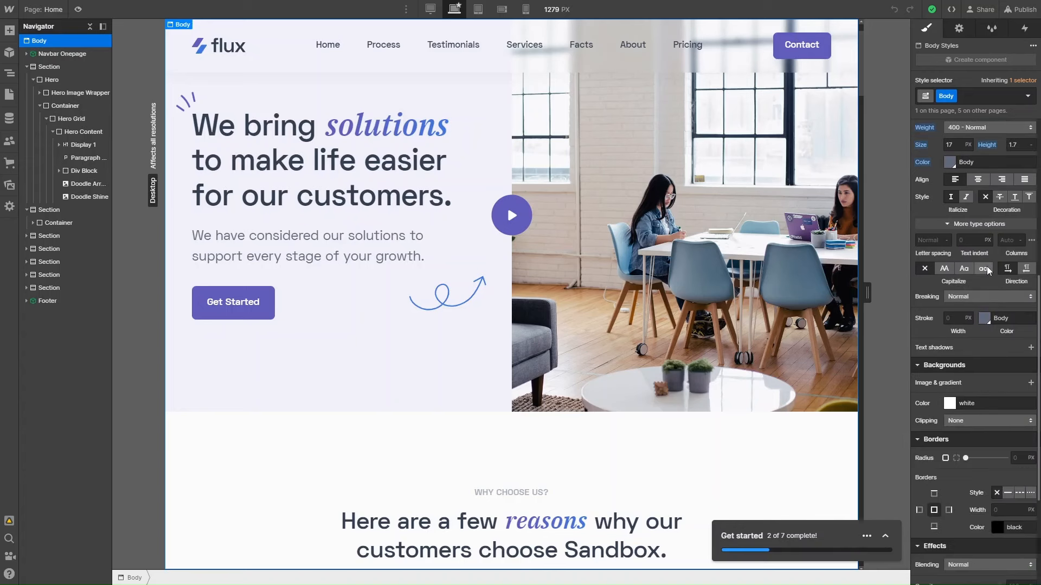
scroll(1003, 291, up, 3)
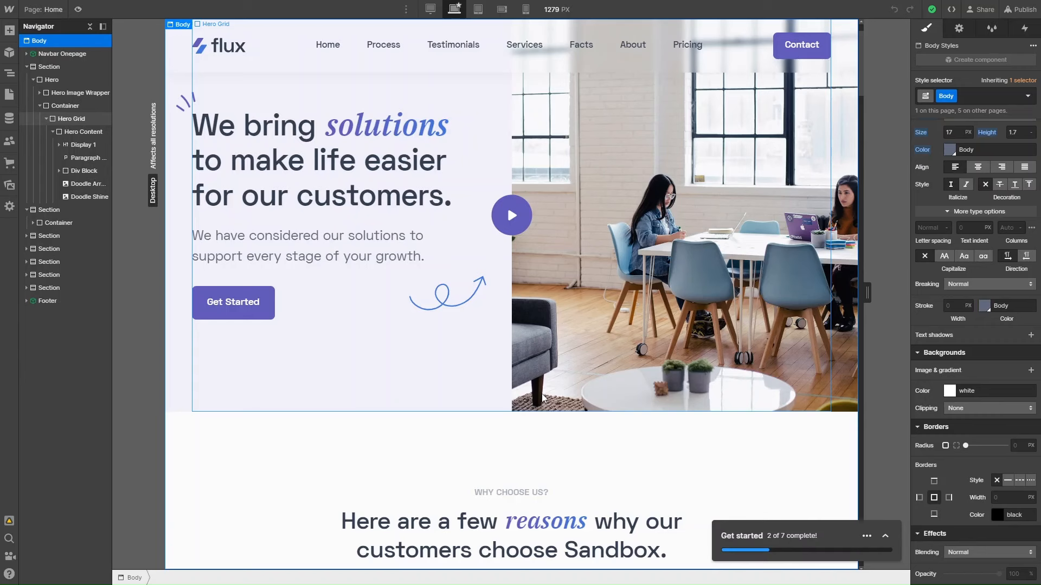
Step: Look through the page's sections from the hero down to the customer testimonials and services
scroll(696, 420, down, 5)
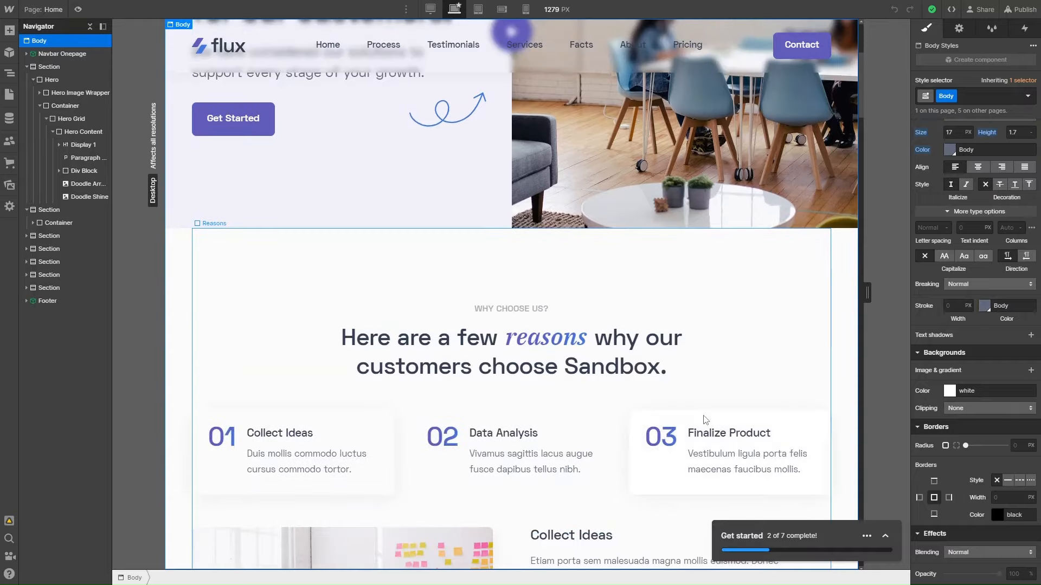
scroll(416, 300, up, 5)
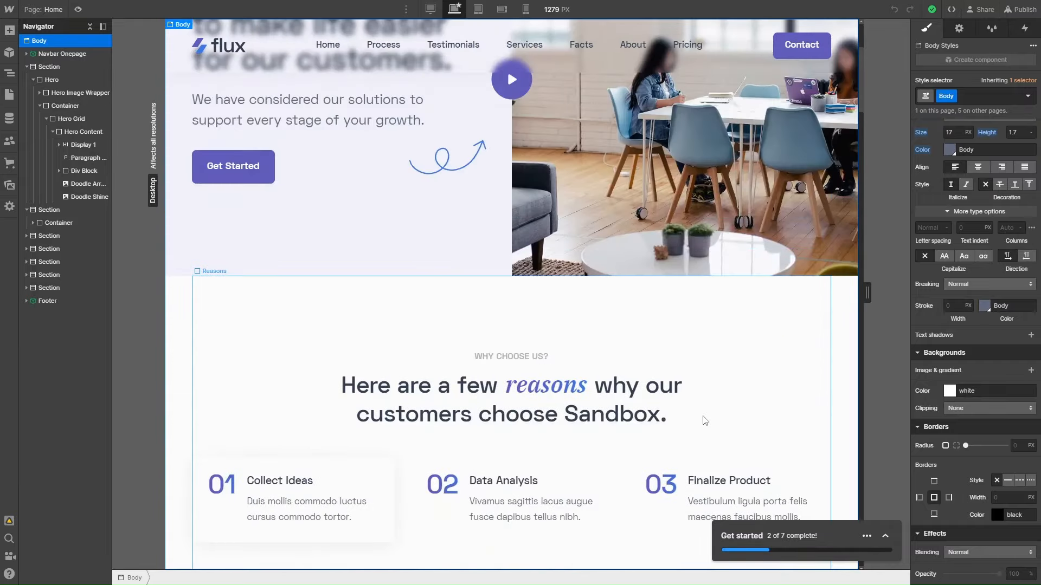
scroll(609, 325, down, 10)
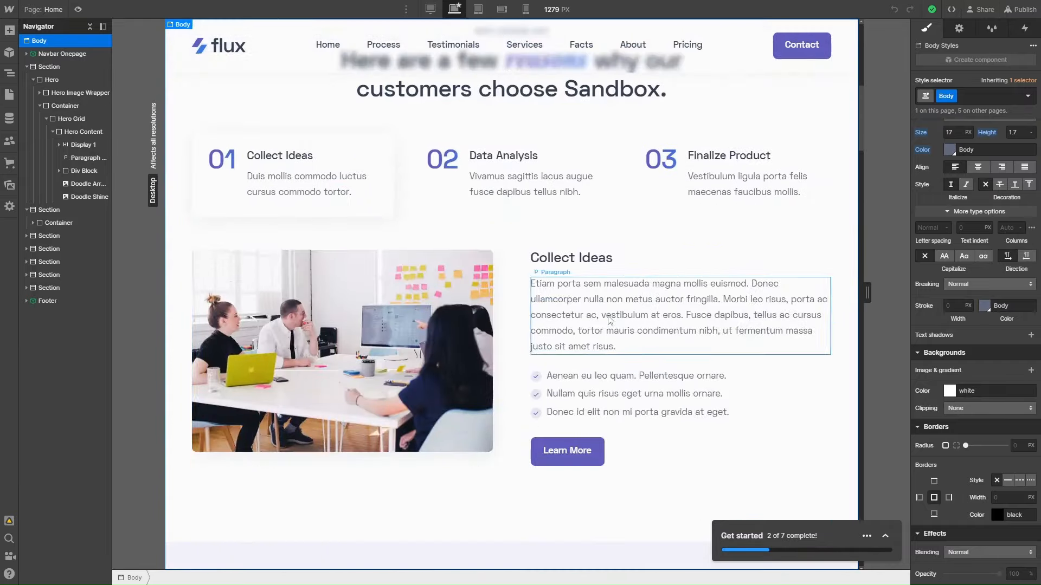
scroll(562, 342, down, 10)
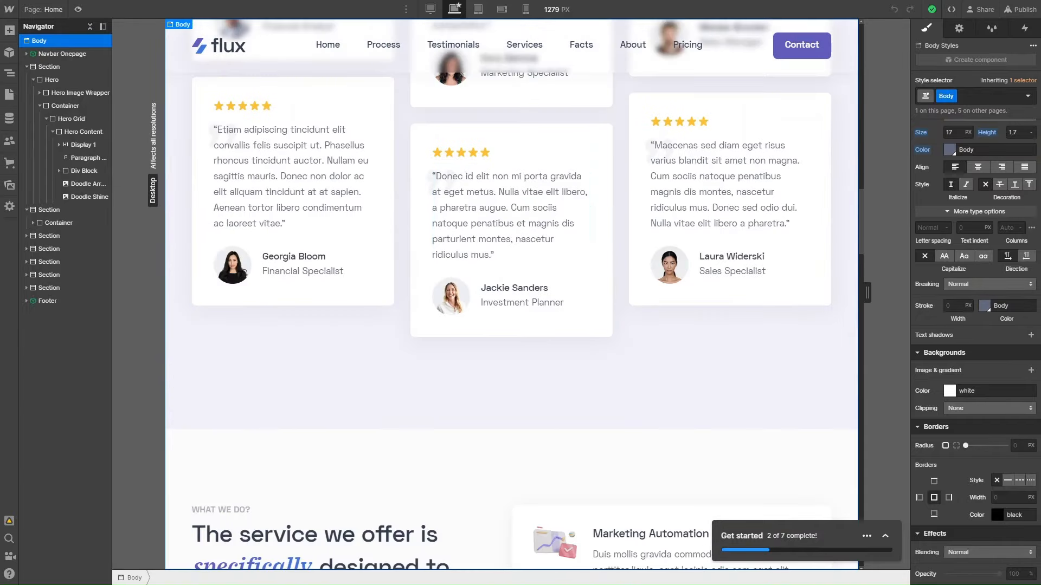
Step: Collapse the hero section in the element tree and add a Container element below the testimonial cards in the Customers block
click(26, 67)
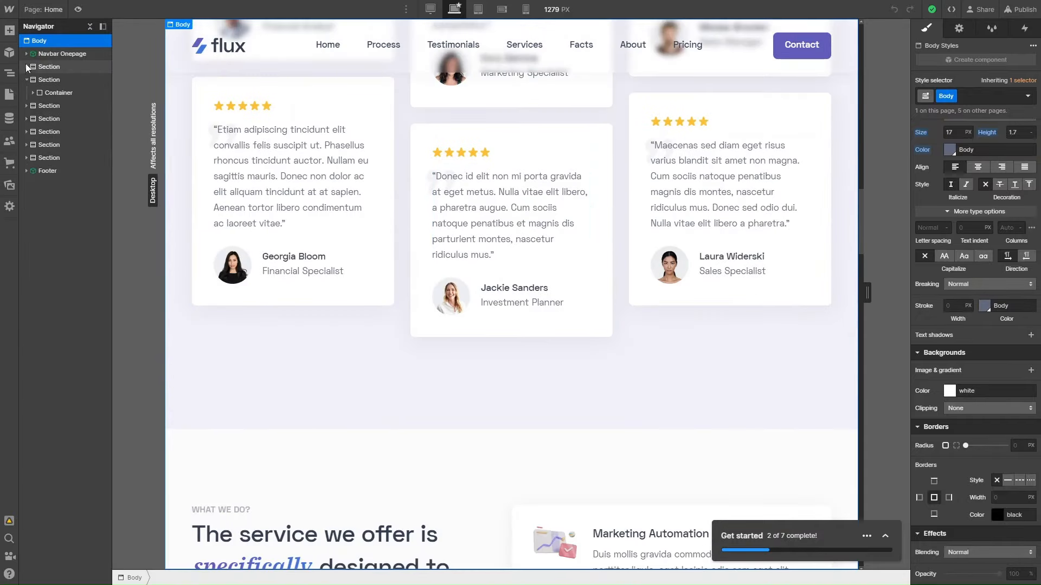
click(534, 440)
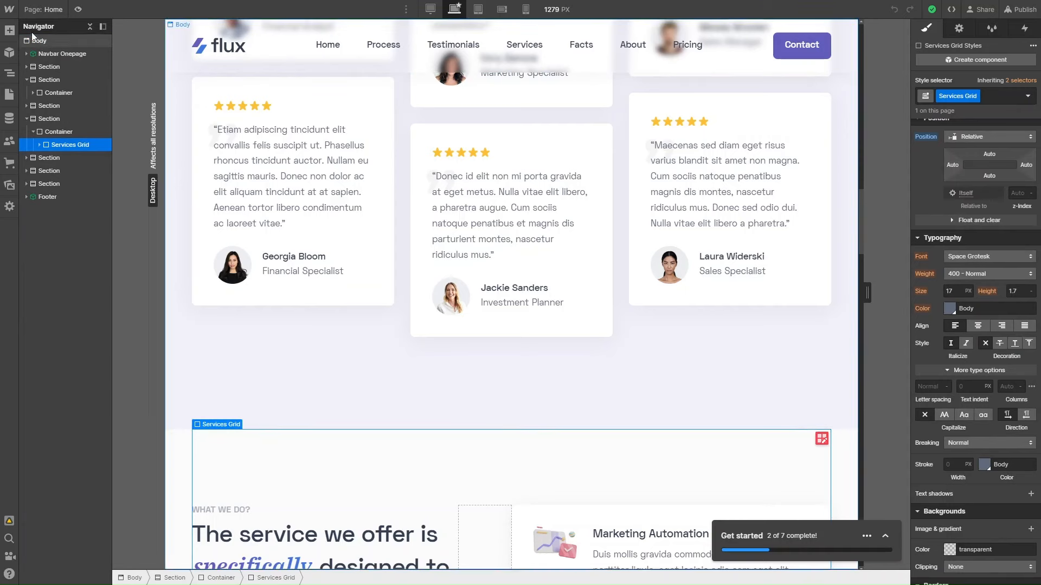
click(9, 31)
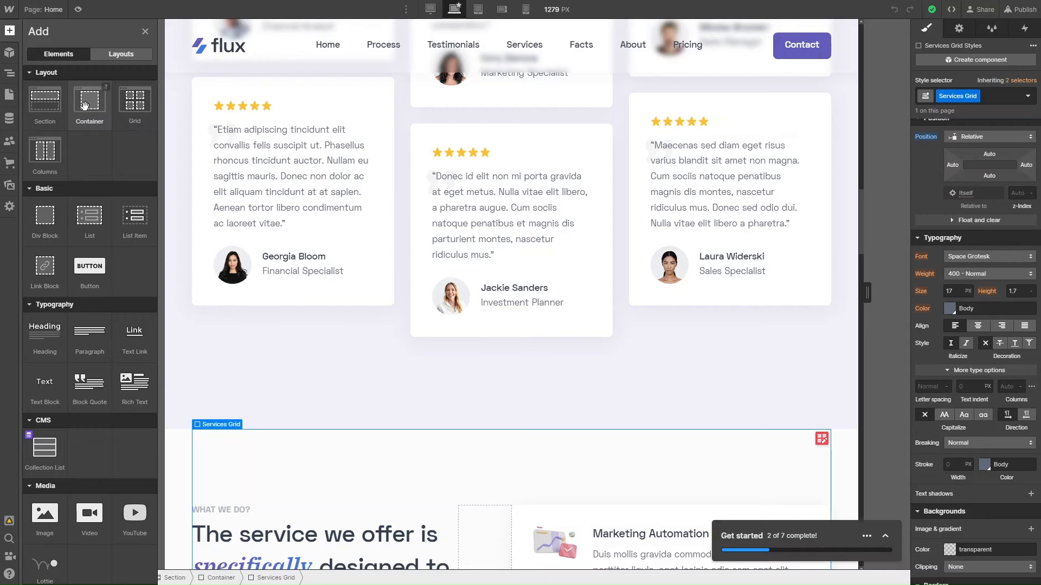
drag(161, 194, 456, 426)
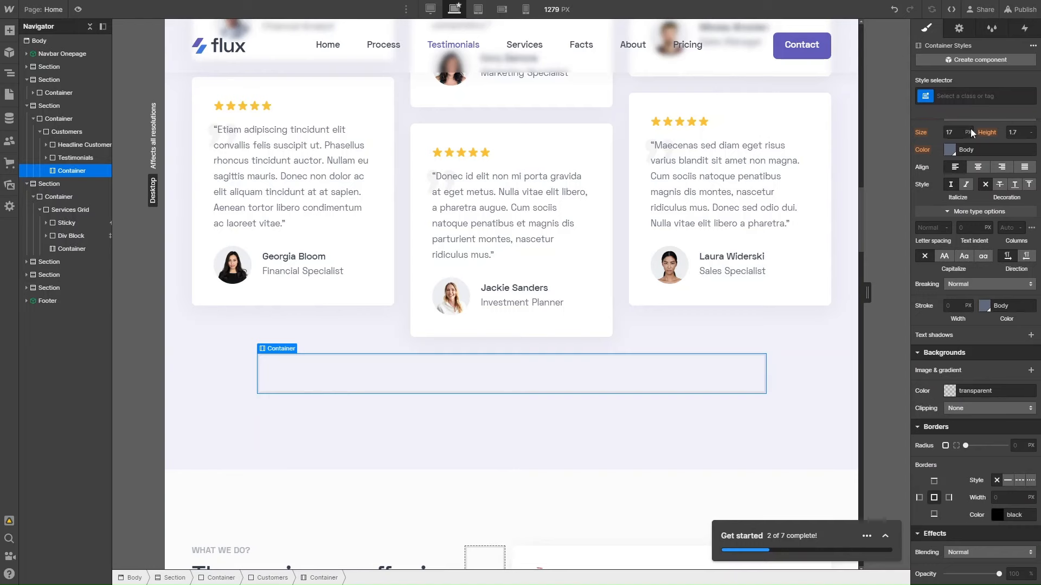
Step: Set the new container's line height to 1.7 without a unit
click(1029, 133)
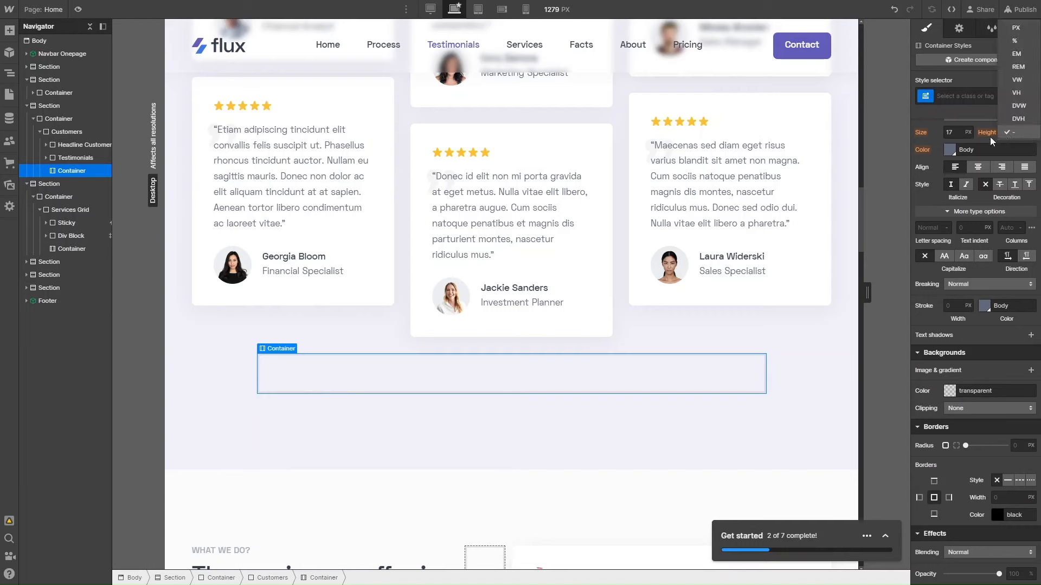
click(1020, 132)
text(1.7)
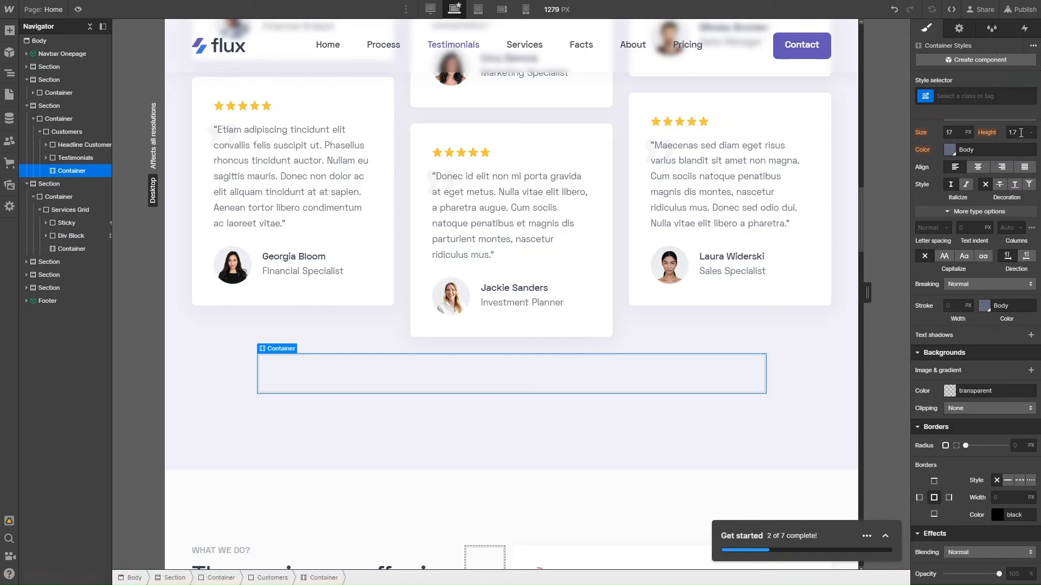
Step: Set the new container's line height to 800 px and its minimum height to 200 px
click(1029, 133)
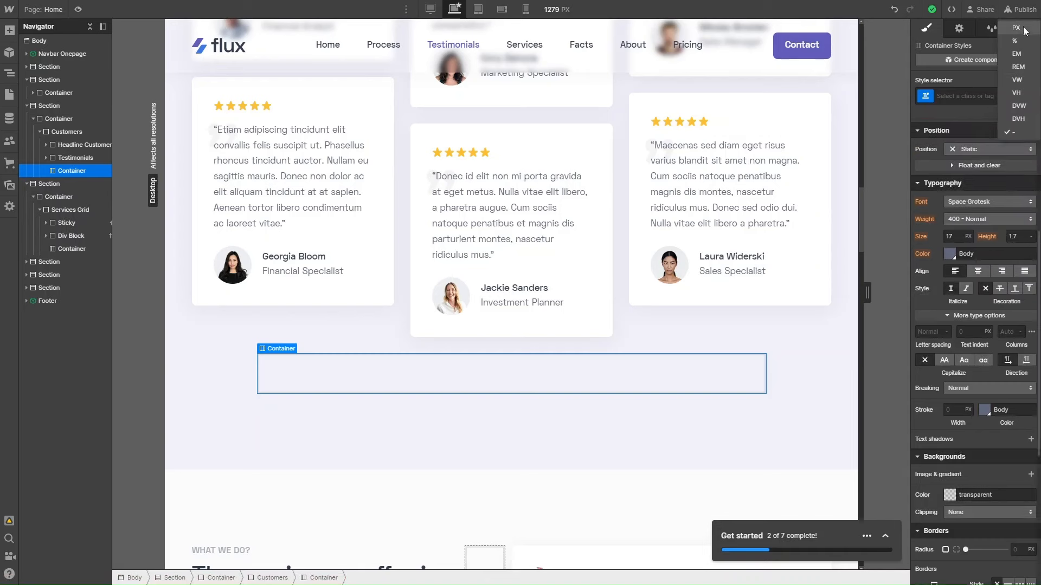
click(1024, 30)
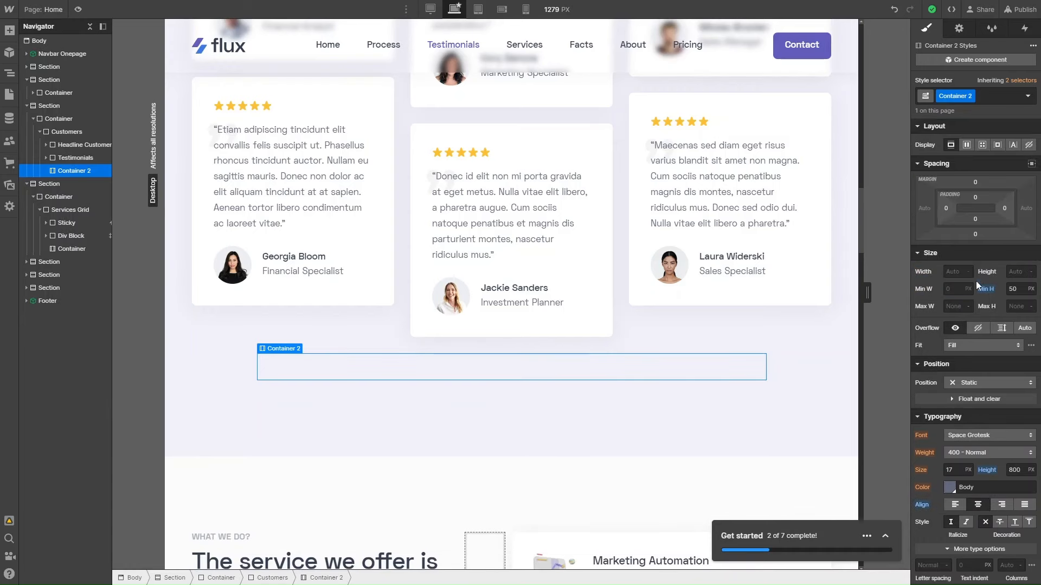
click(1011, 287)
key(Return)
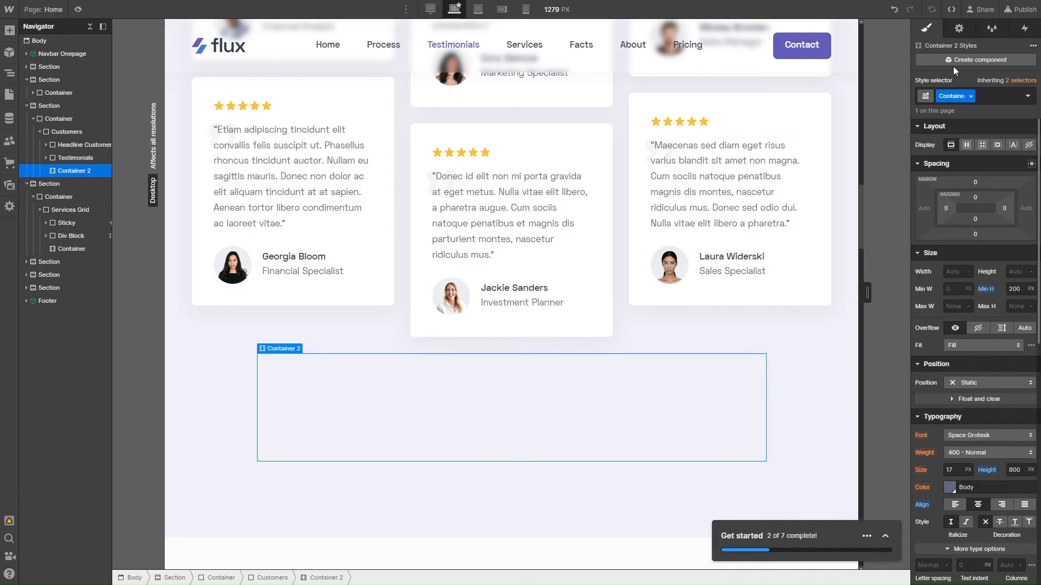
Step: Fill the new container's background with the Primary colour swatch
scroll(971, 306, down, 5)
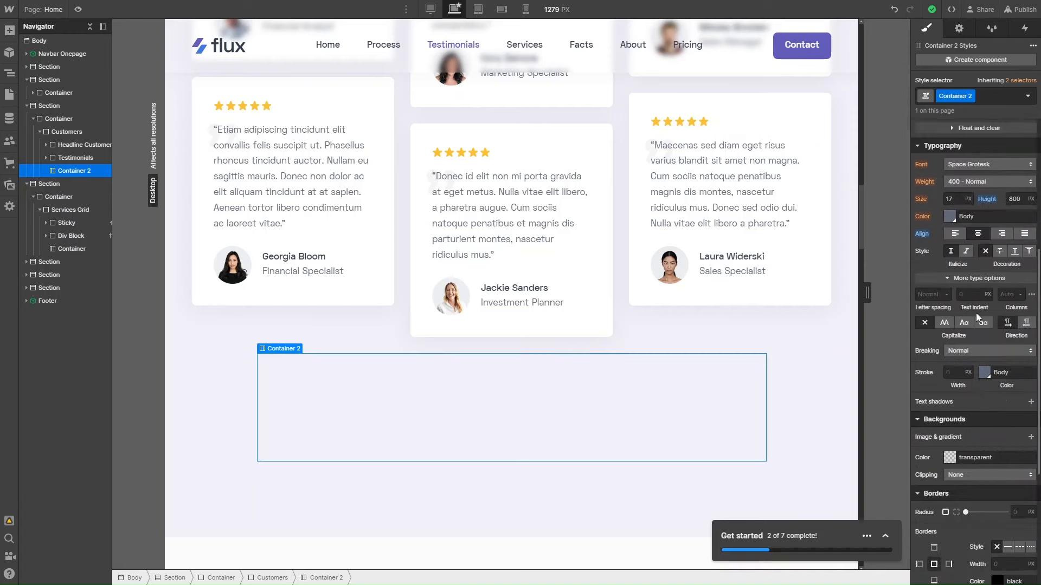
click(949, 458)
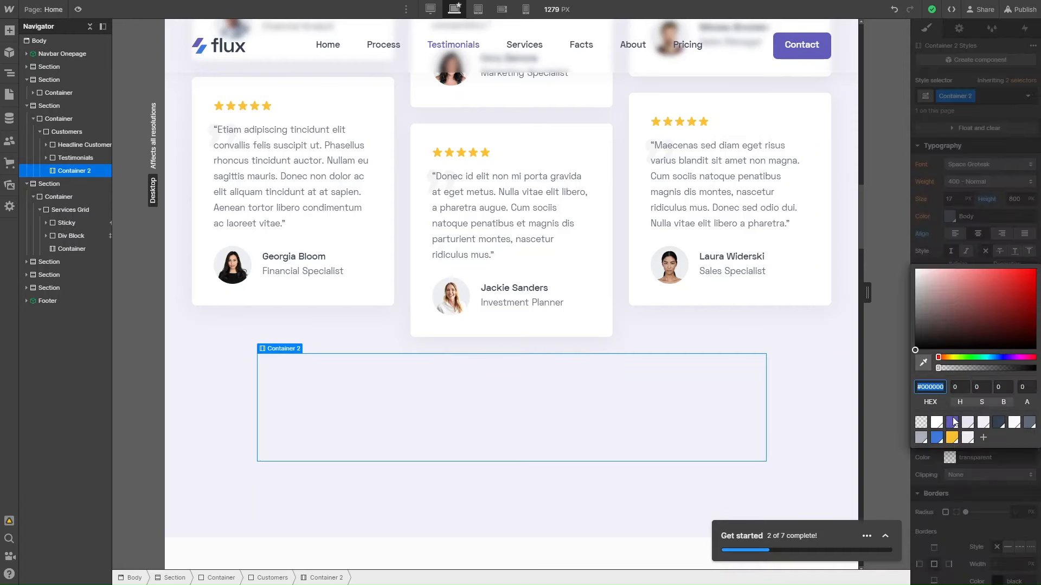
click(951, 400)
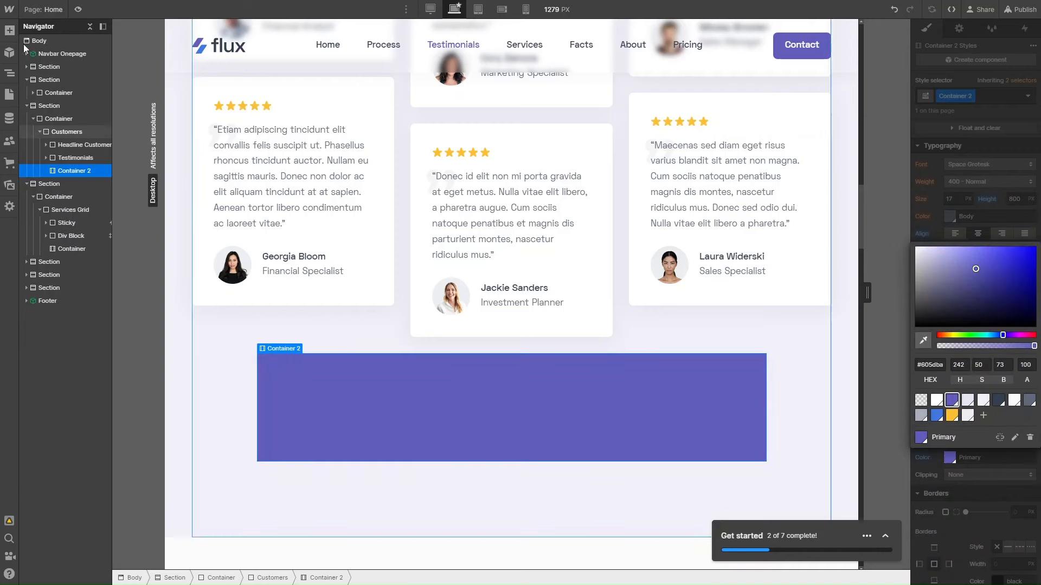
Step: Add an H1 heading and a paragraph below it inside the purple container
click(10, 30)
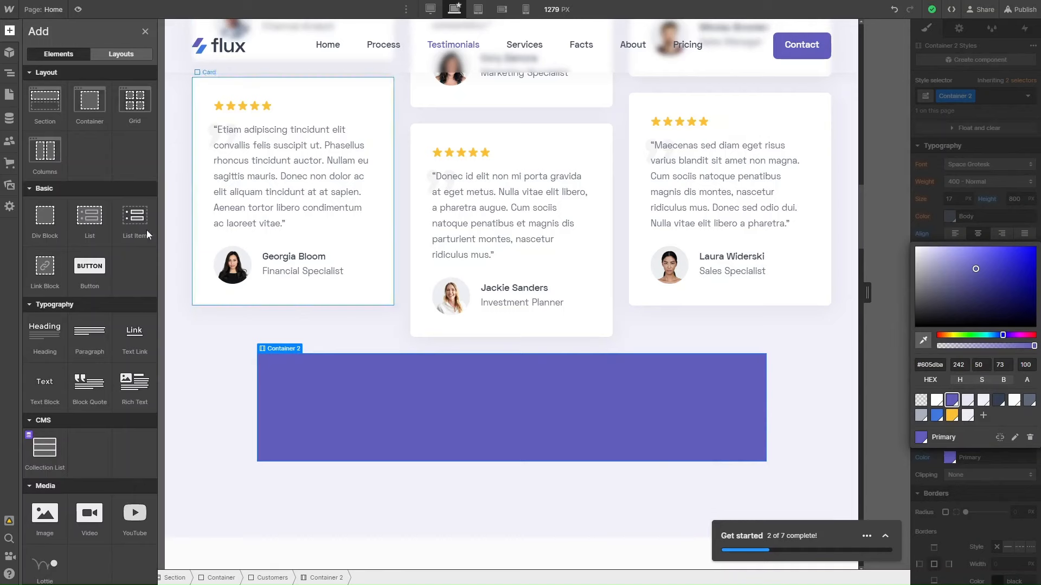
drag(51, 327, 476, 383)
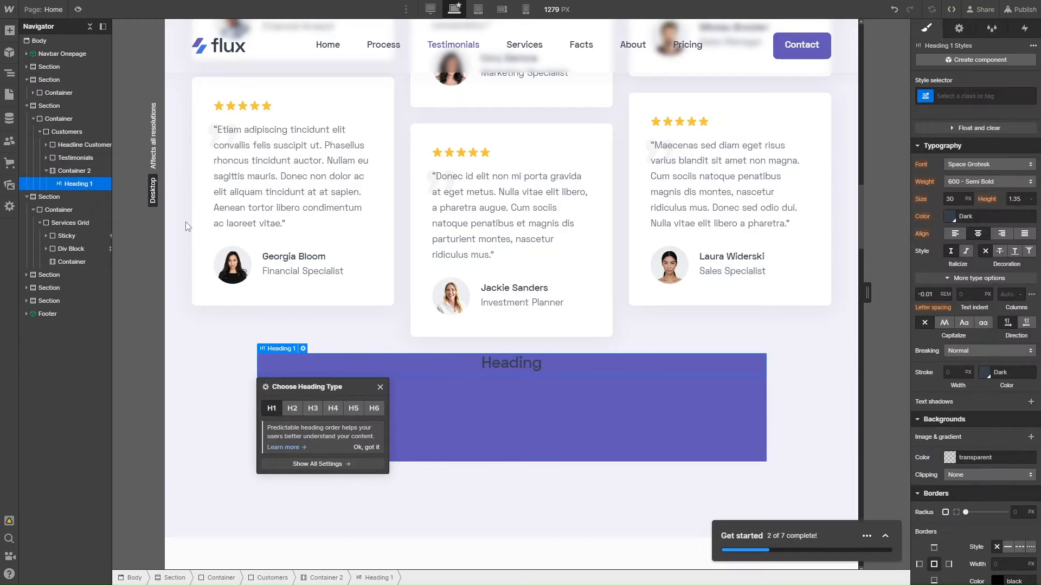
click(9, 30)
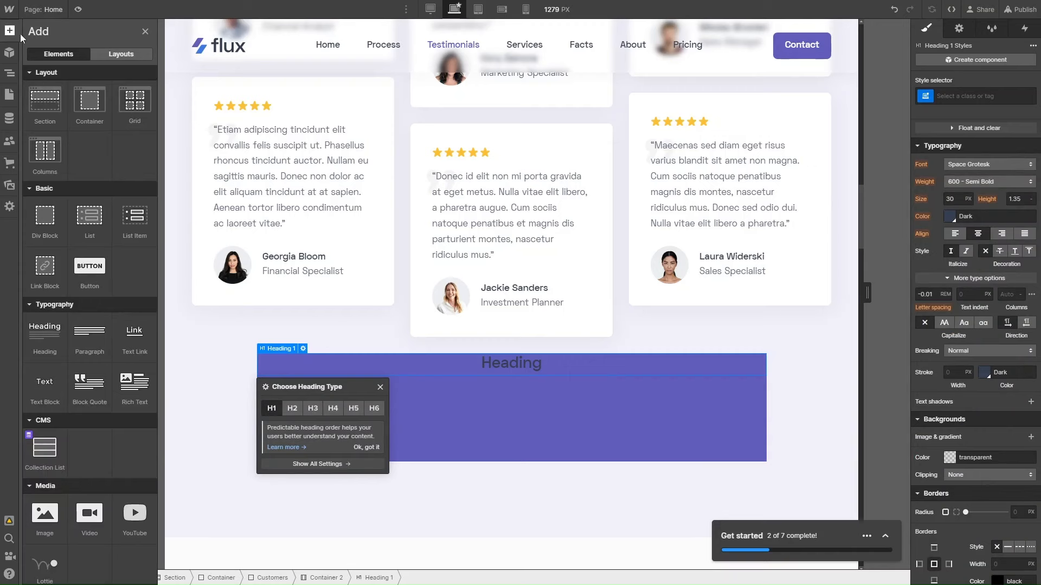
drag(79, 333, 568, 382)
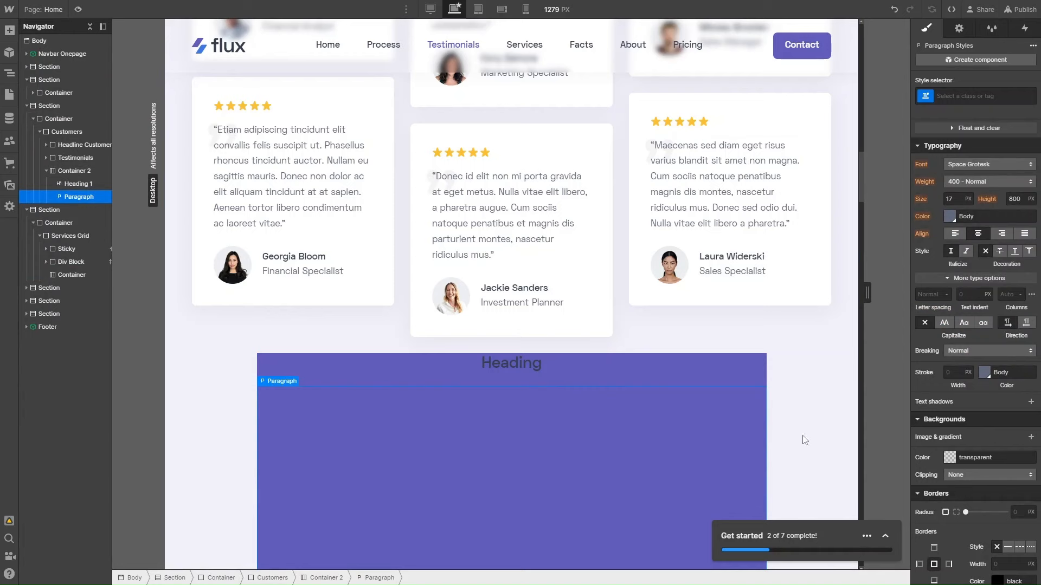
Step: Set the new paragraph's text colour to white and its line height to 25 px
scroll(972, 434, down, 4)
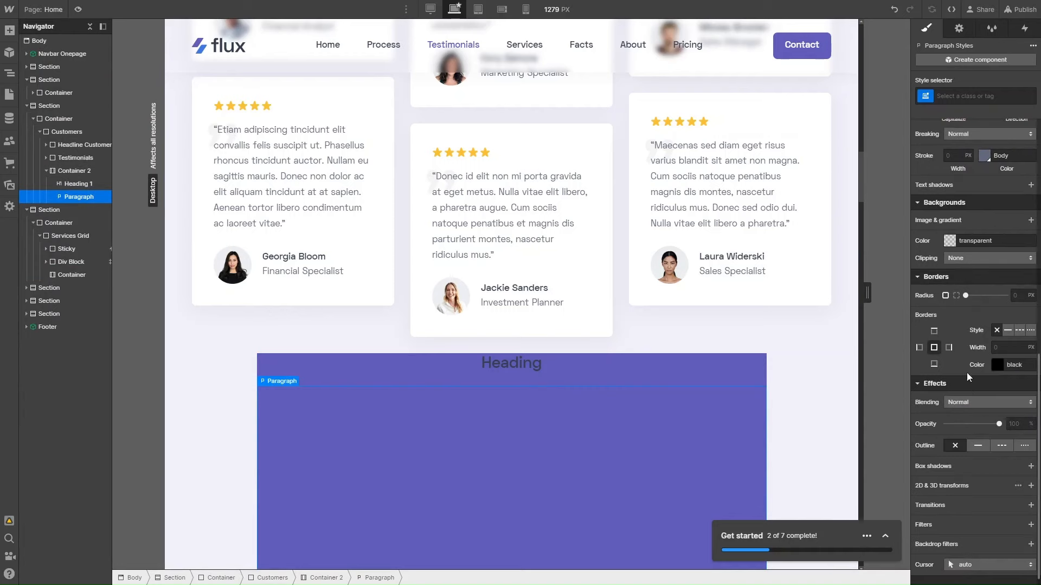
scroll(967, 372, up, 1)
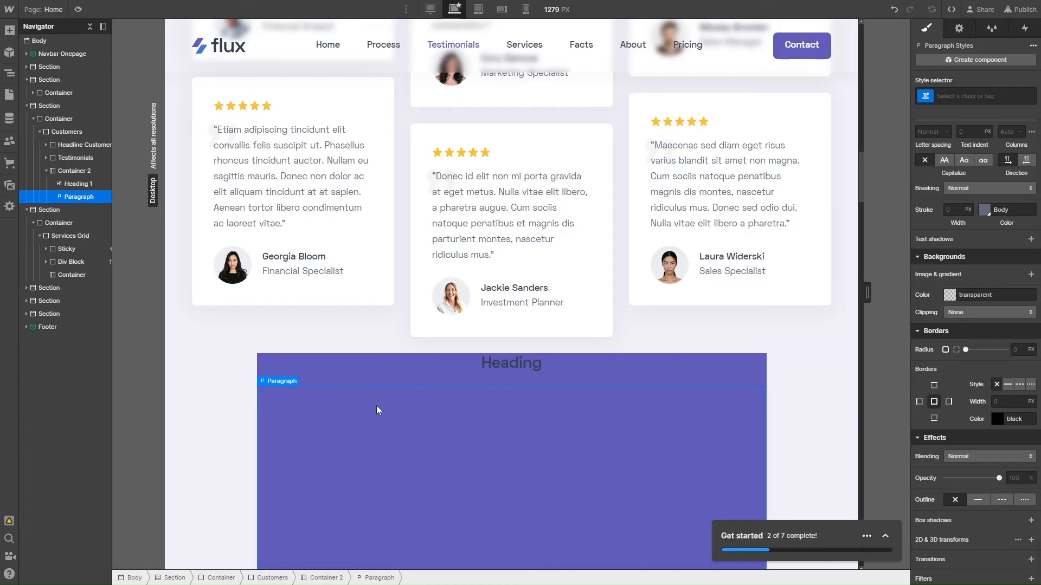
click(292, 381)
click(293, 390)
scroll(972, 272, up, 5)
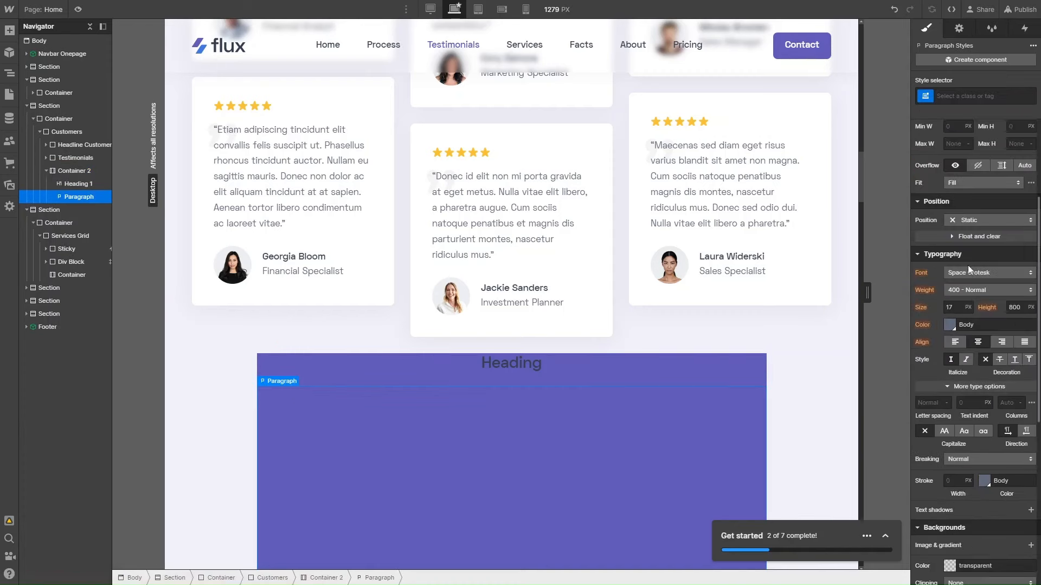
click(950, 324)
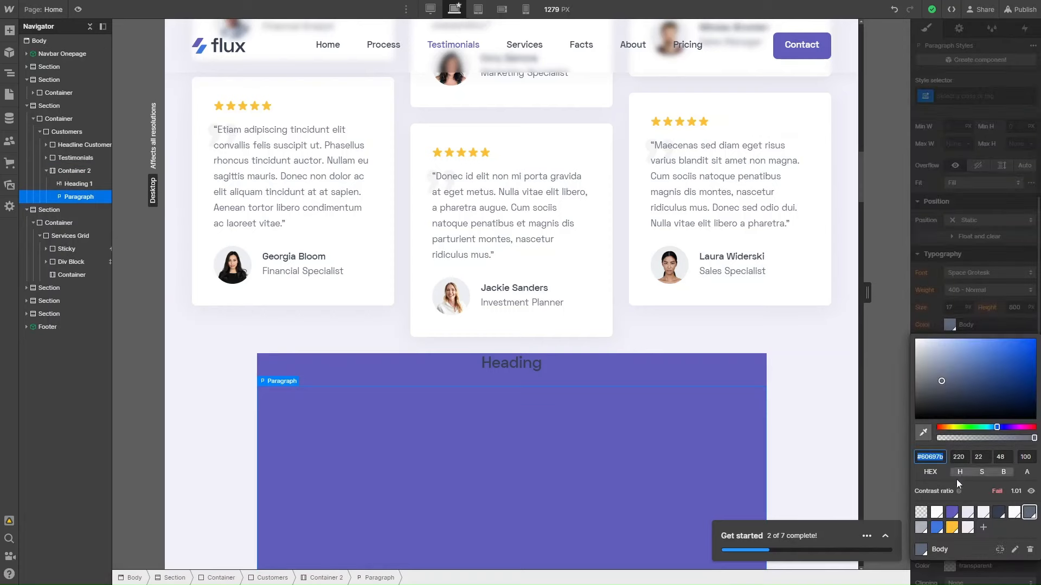
click(936, 513)
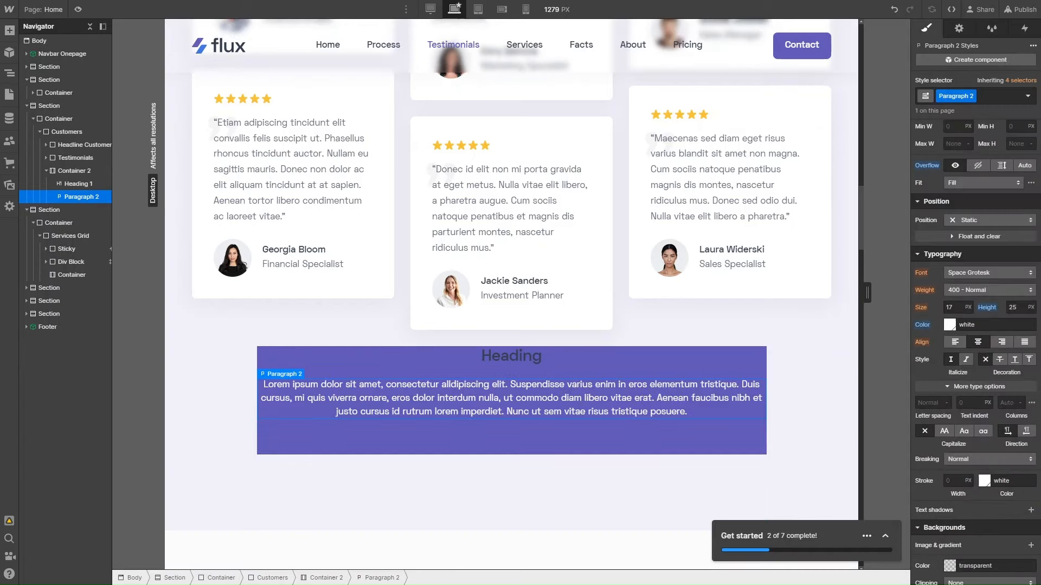
Step: Change the text colour of the heading in the purple container to a light shade
click(514, 350)
click(514, 350)
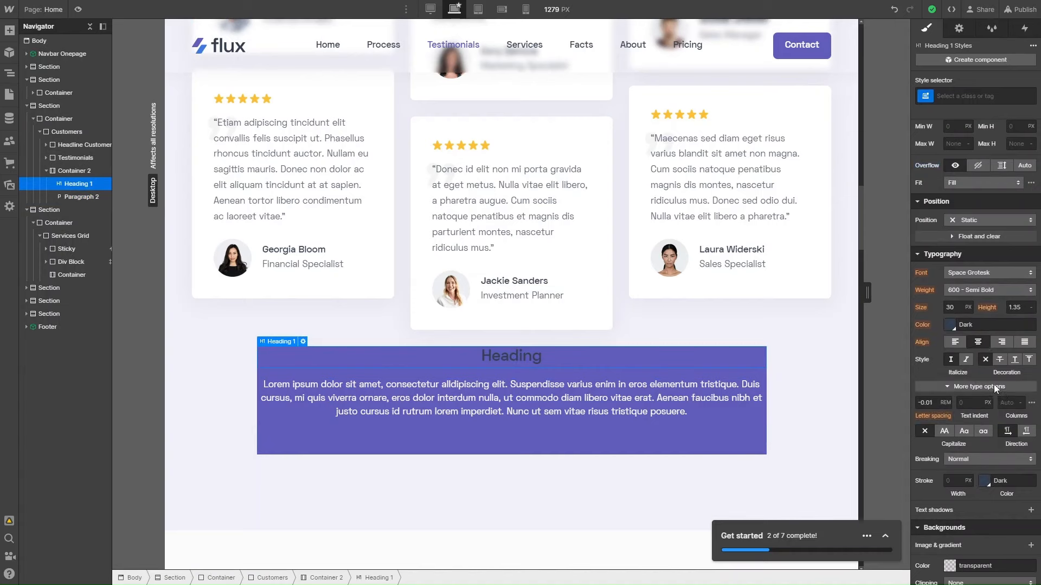
click(951, 96)
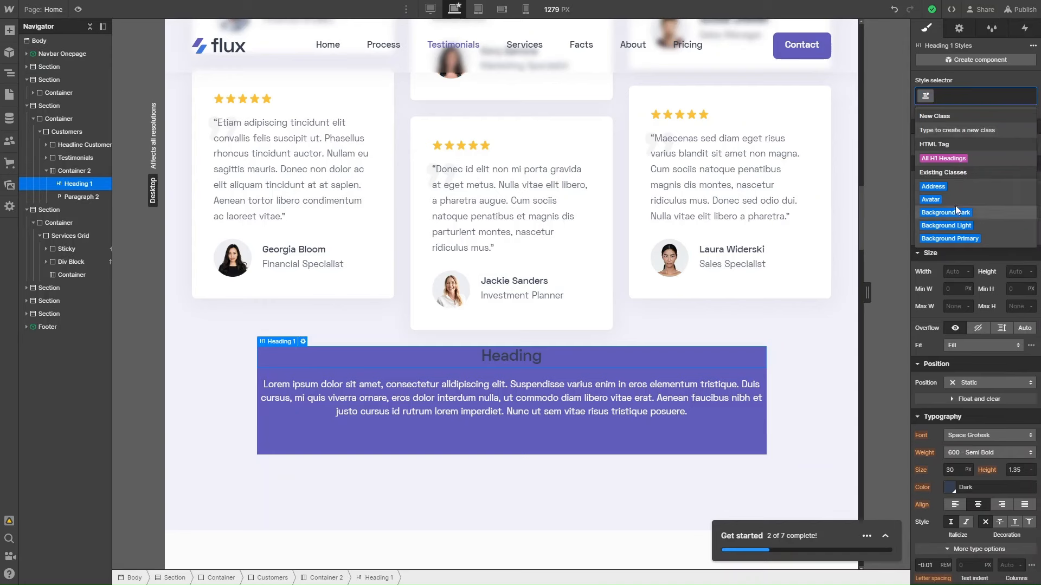
click(932, 257)
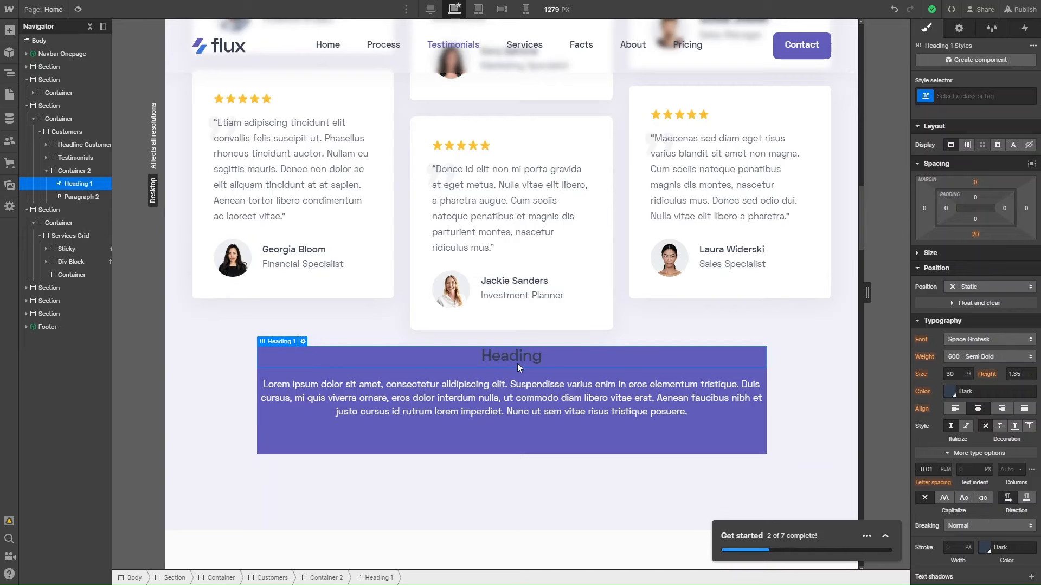
click(949, 389)
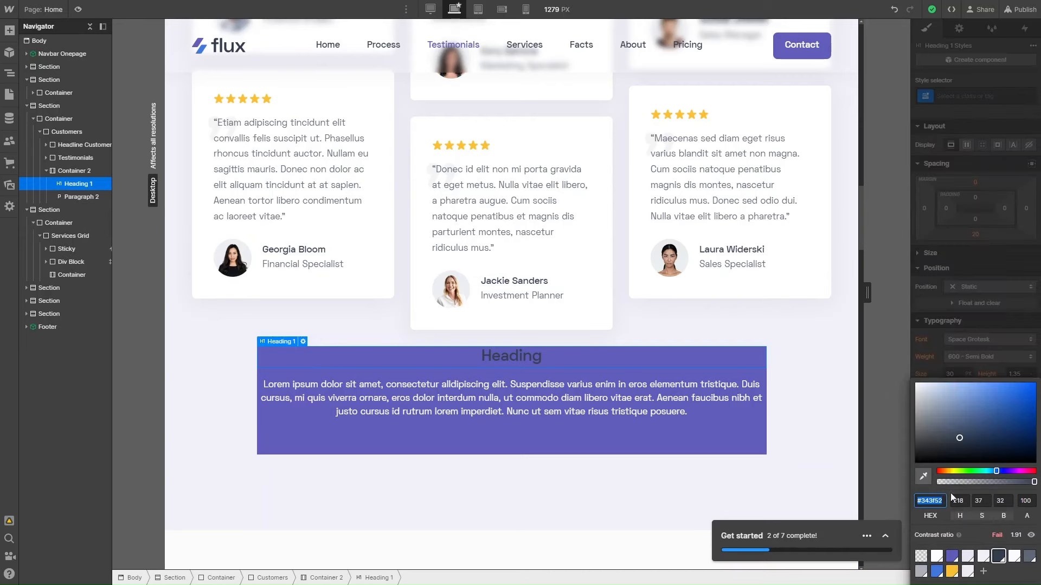
click(952, 572)
key(ctrl+z)
click(755, 403)
click(835, 412)
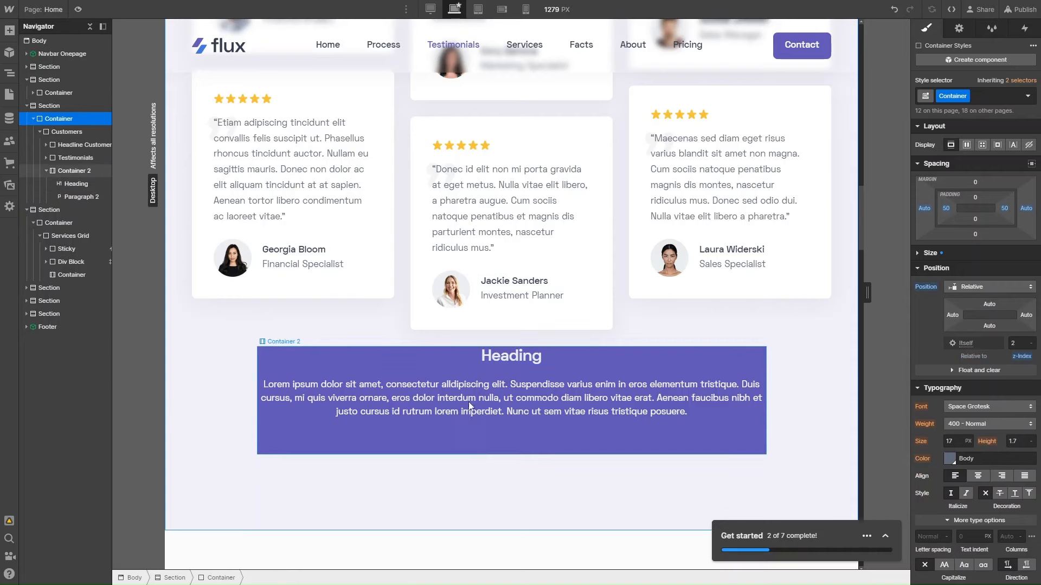
Step: Set the purple container's padding to 20 px at the top and 40 px on the left and right
click(276, 453)
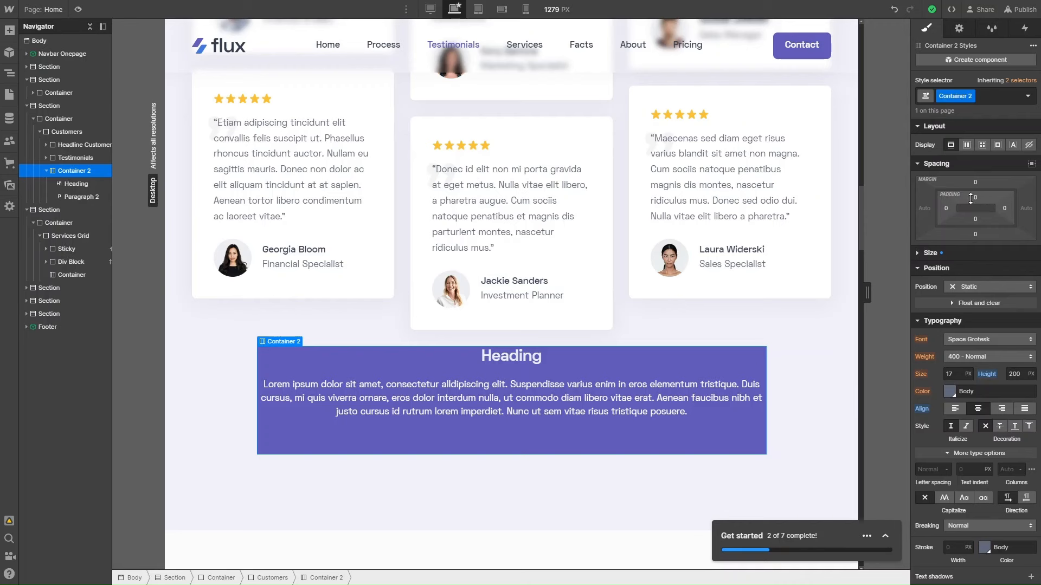
drag(976, 198, 976, 197)
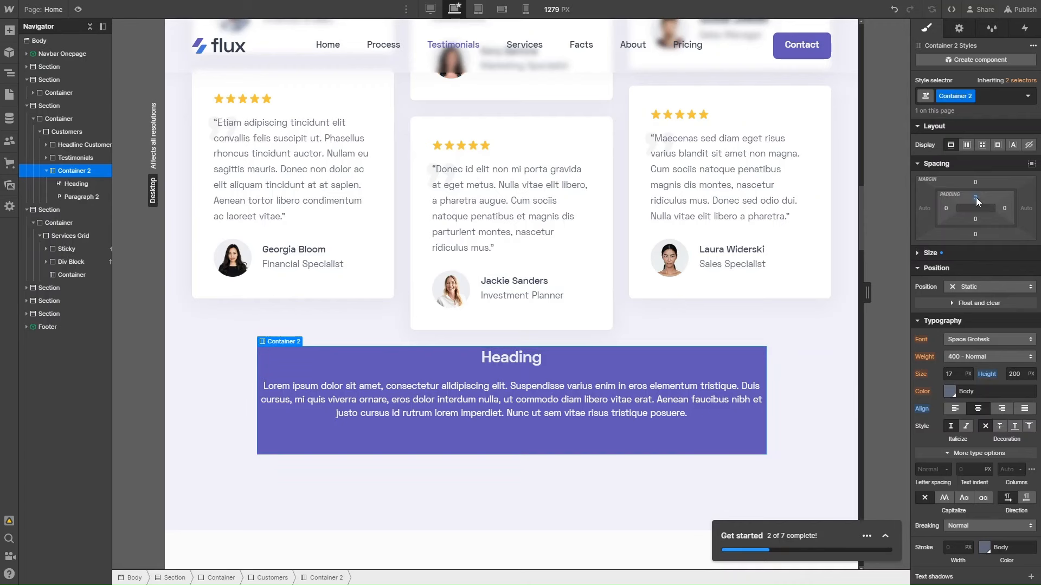
click(976, 197)
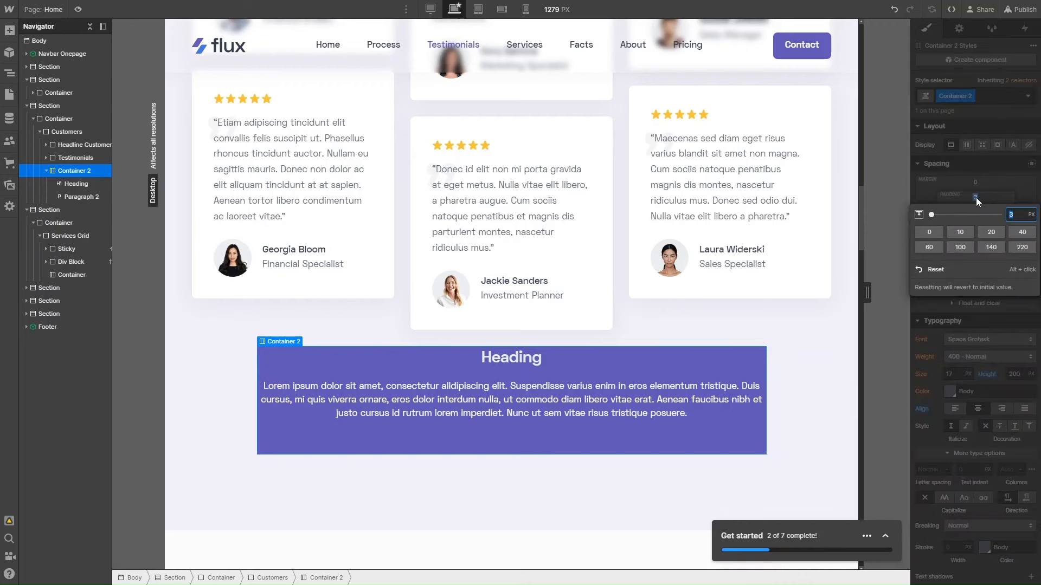
click(992, 232)
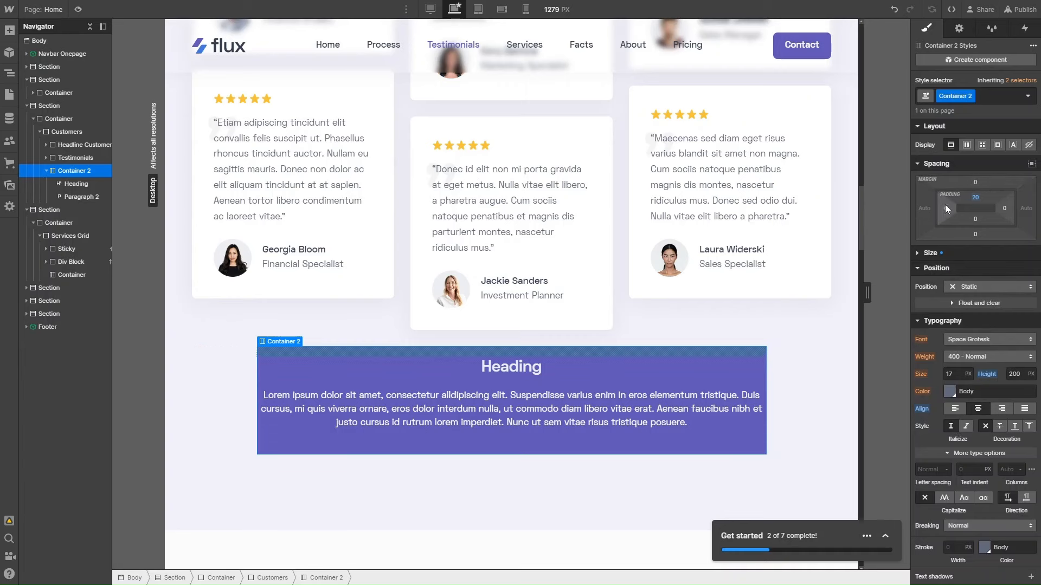
click(945, 208)
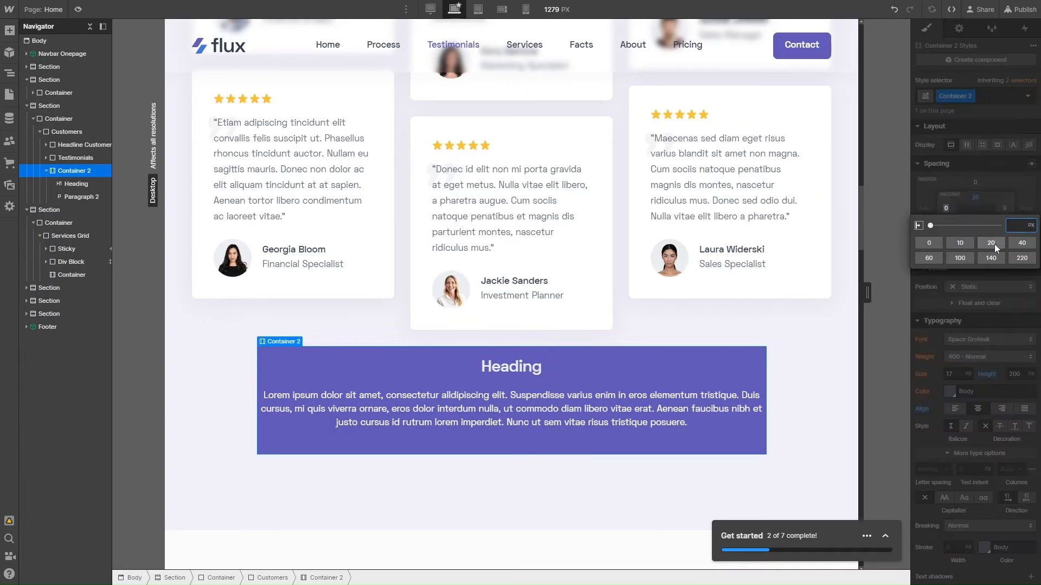
click(1009, 243)
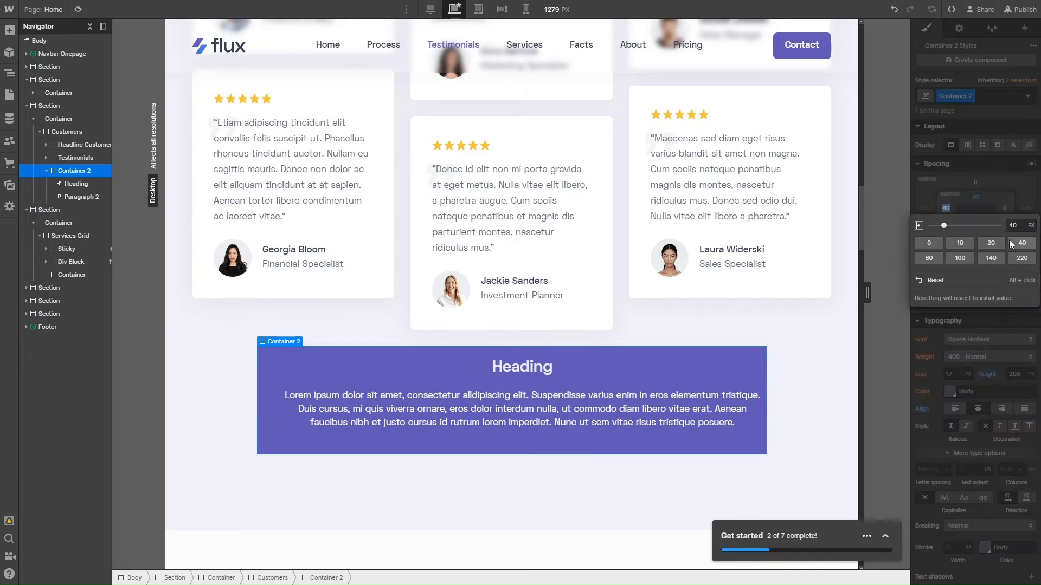
click(1003, 208)
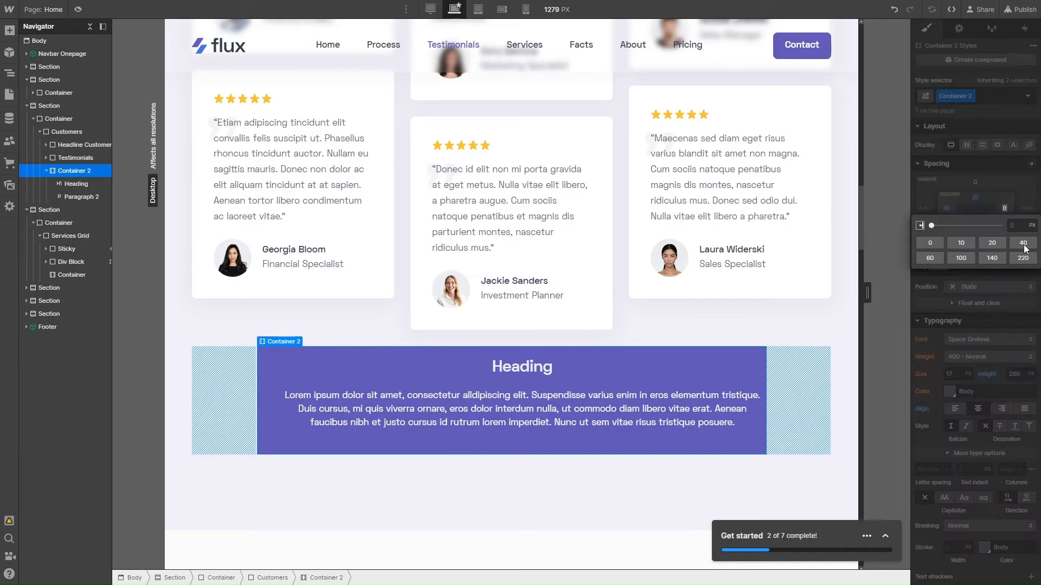
click(1023, 243)
click(456, 460)
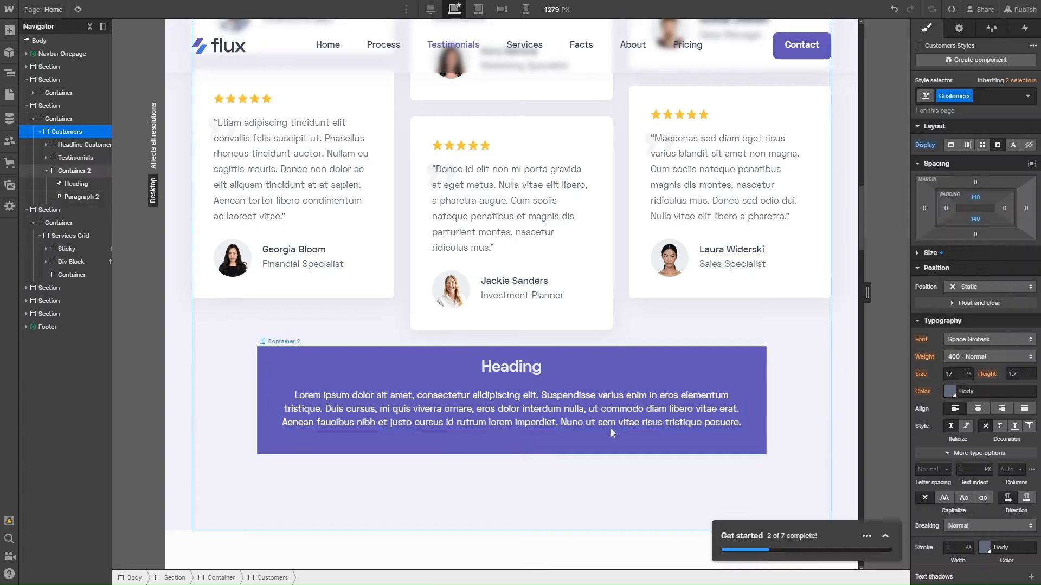
Step: Set the purple container's bottom padding to 20 px
click(584, 350)
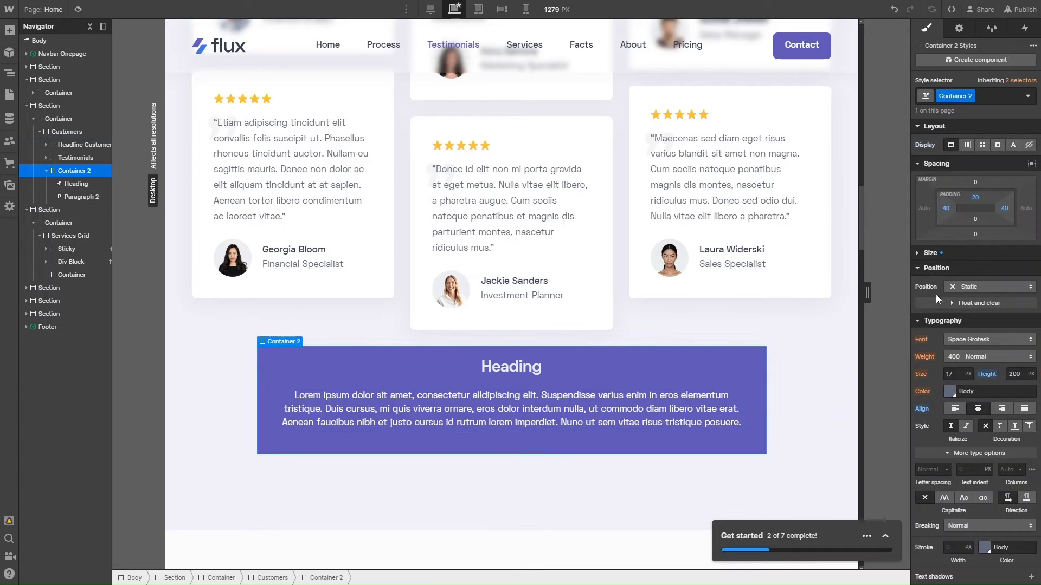
click(974, 219)
click(981, 252)
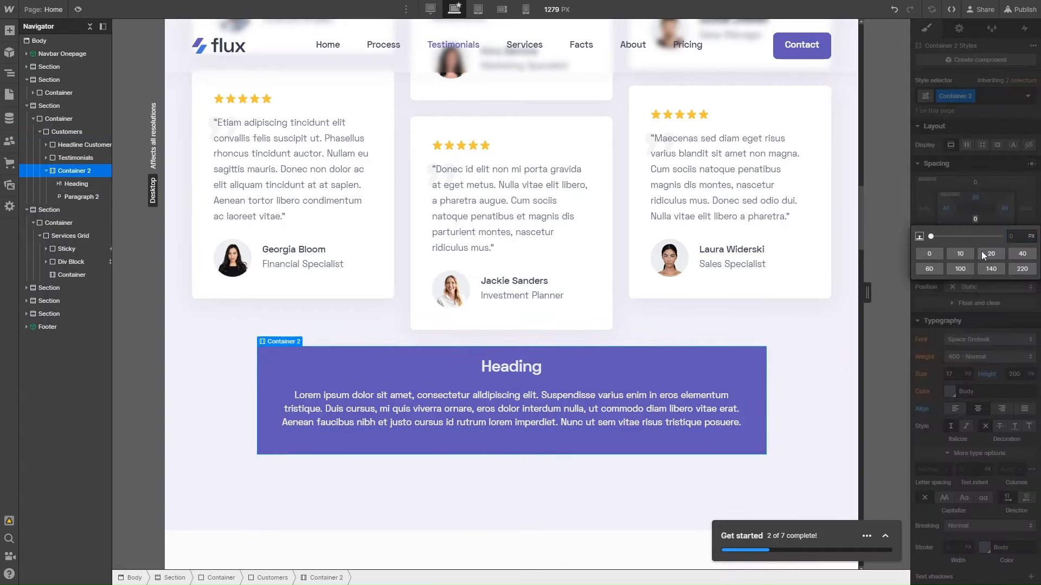
click(937, 188)
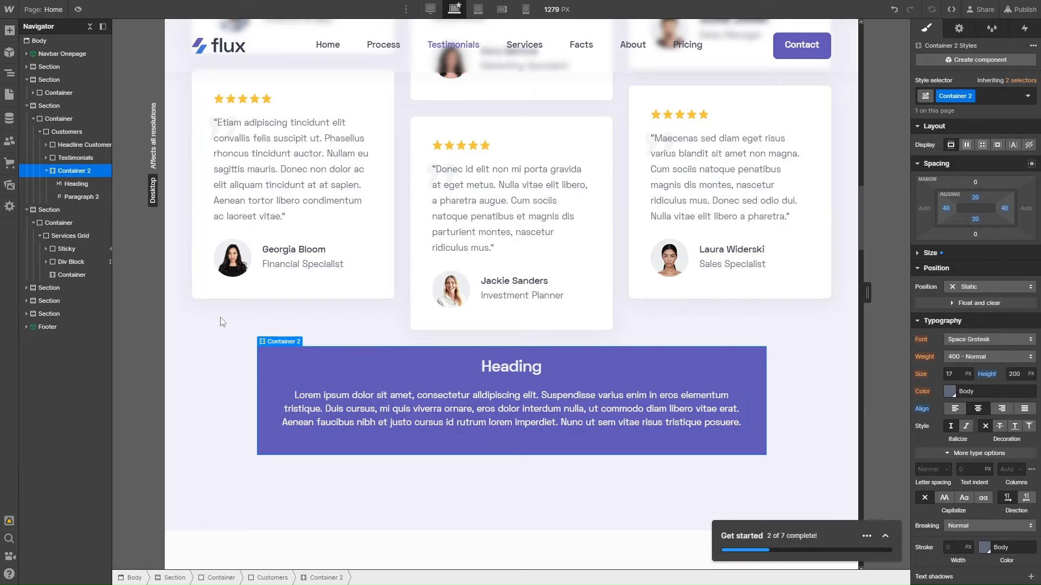
Step: Add a Button element below the paragraph in the purple container and leave its link settings at their defaults
scroll(488, 548, down, 5)
scroll(454, 327, up, 7)
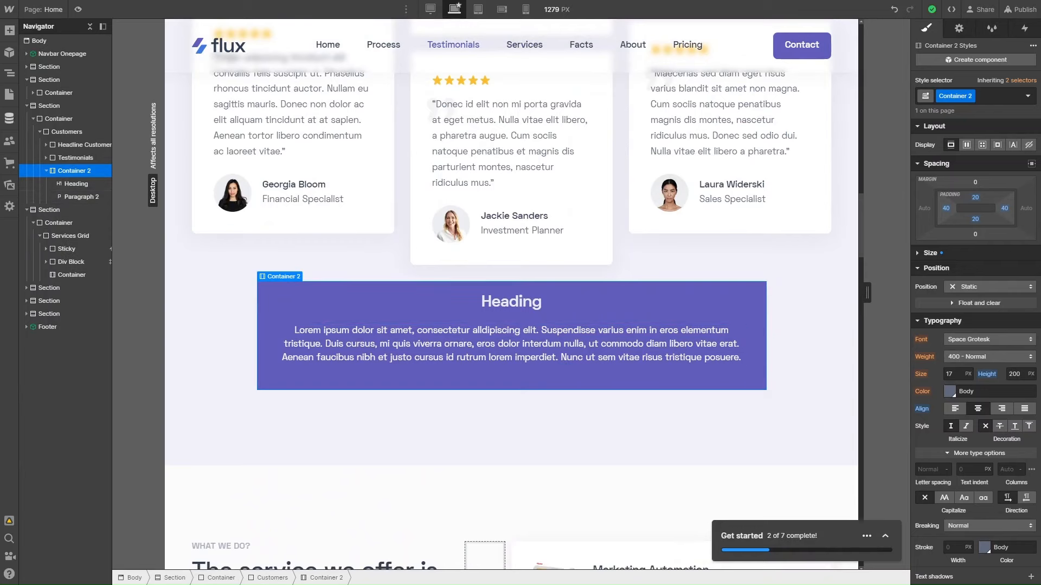
click(9, 30)
drag(87, 267, 483, 360)
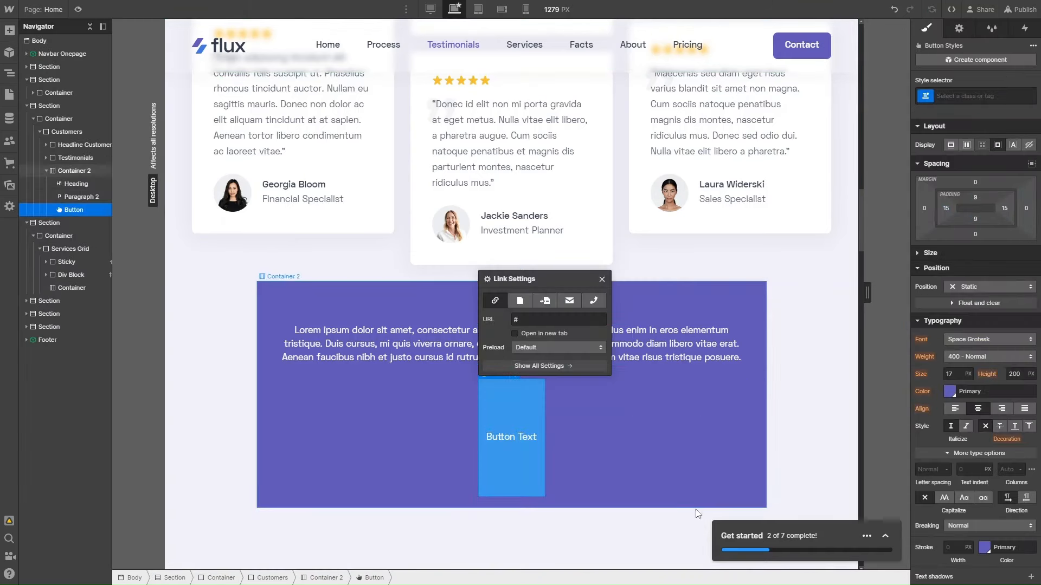
click(415, 418)
Step: Select the More Details button in the services section to inspect its class and styles
scroll(448, 402, down, 2)
scroll(449, 404, down, 4)
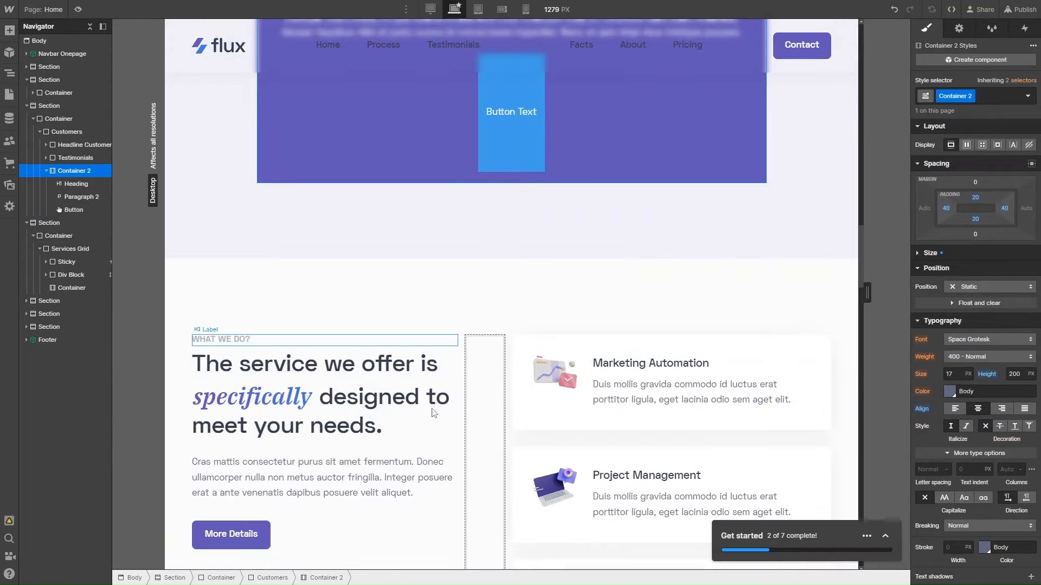
click(275, 542)
click(253, 538)
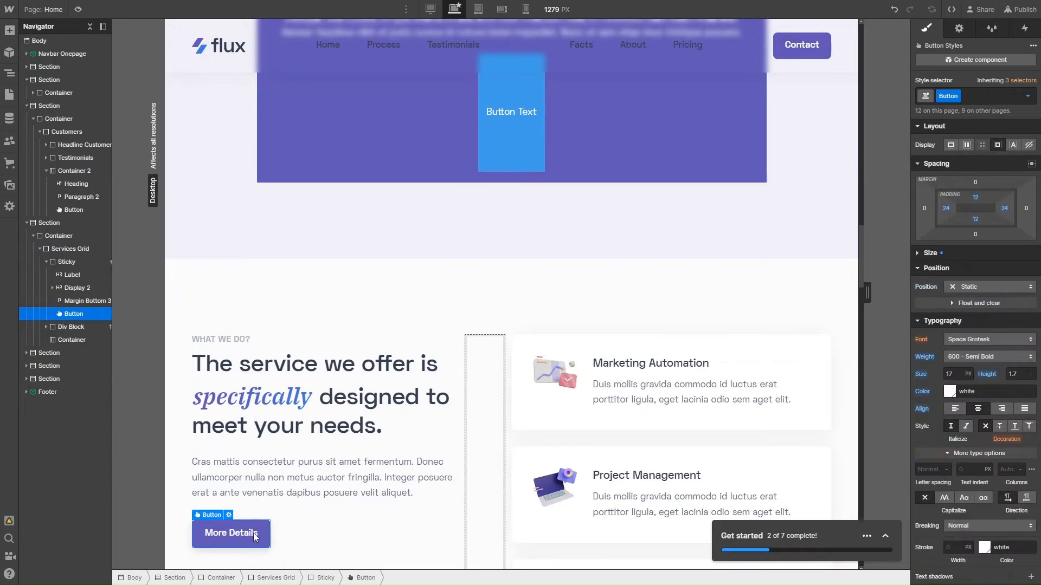
Step: Examine the class and the typography, background and border styles of the More Details button in the services section
scroll(585, 349, up, 2)
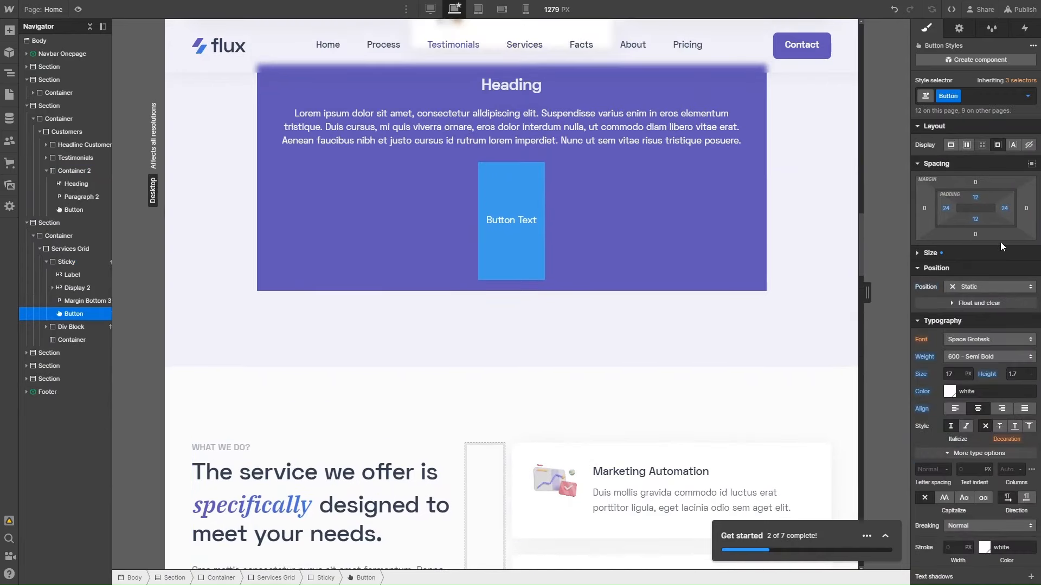
scroll(1000, 242, down, 3)
scroll(397, 475, down, 5)
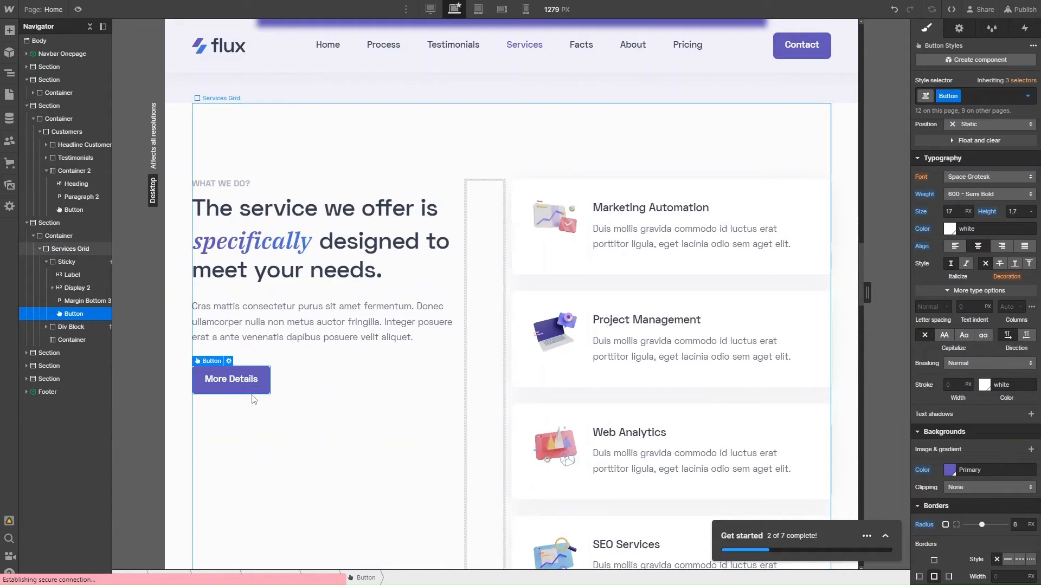
click(75, 158)
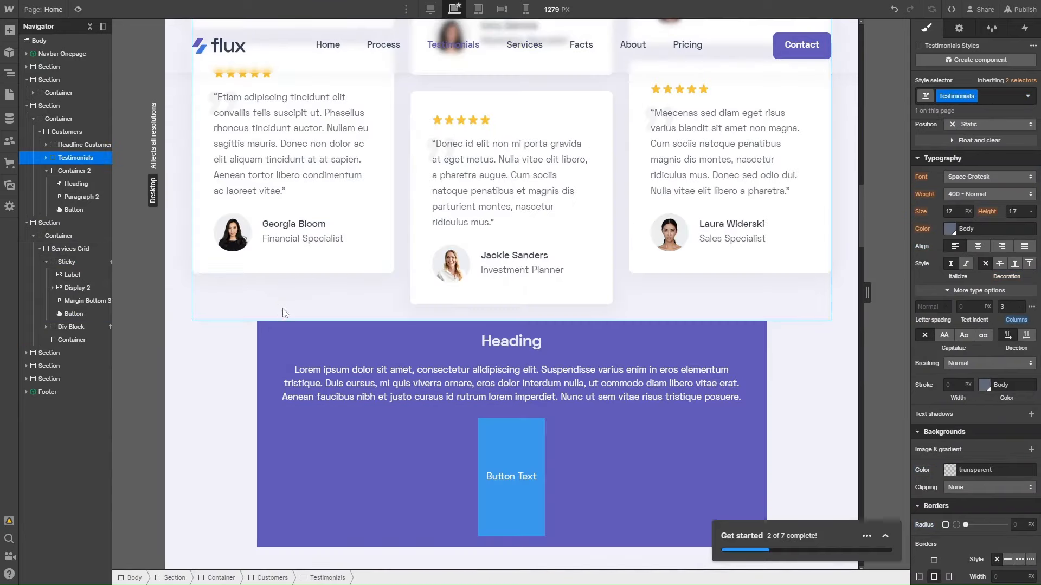
scroll(270, 373, down, 5)
scroll(250, 499, down, 5)
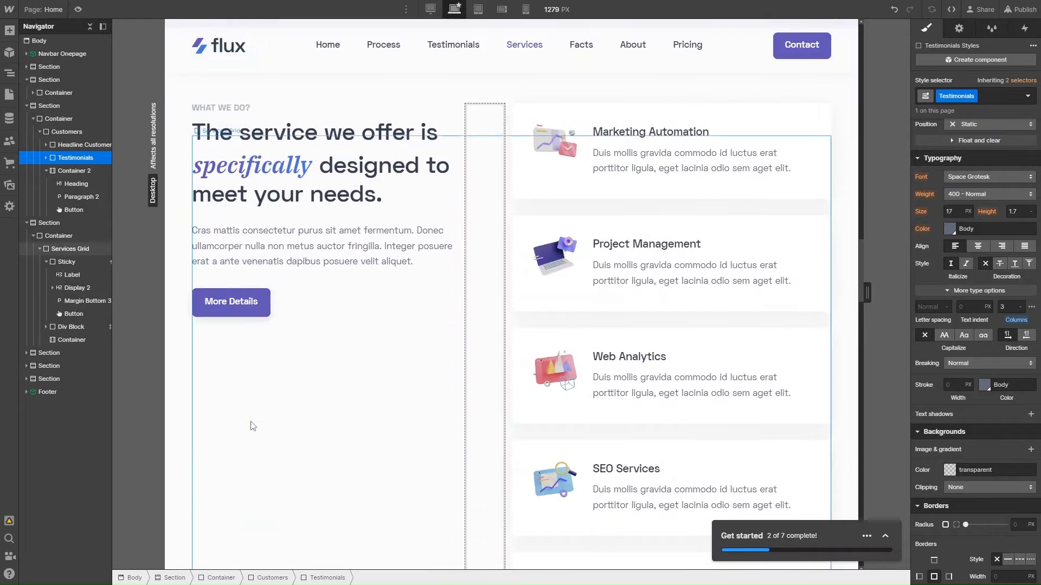
click(252, 299)
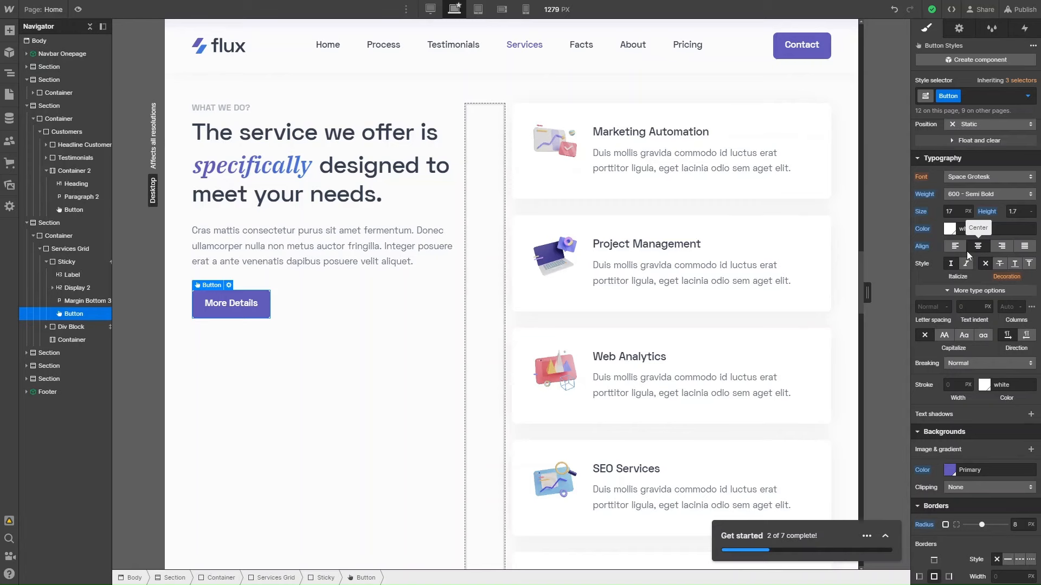
scroll(605, 267, up, 5)
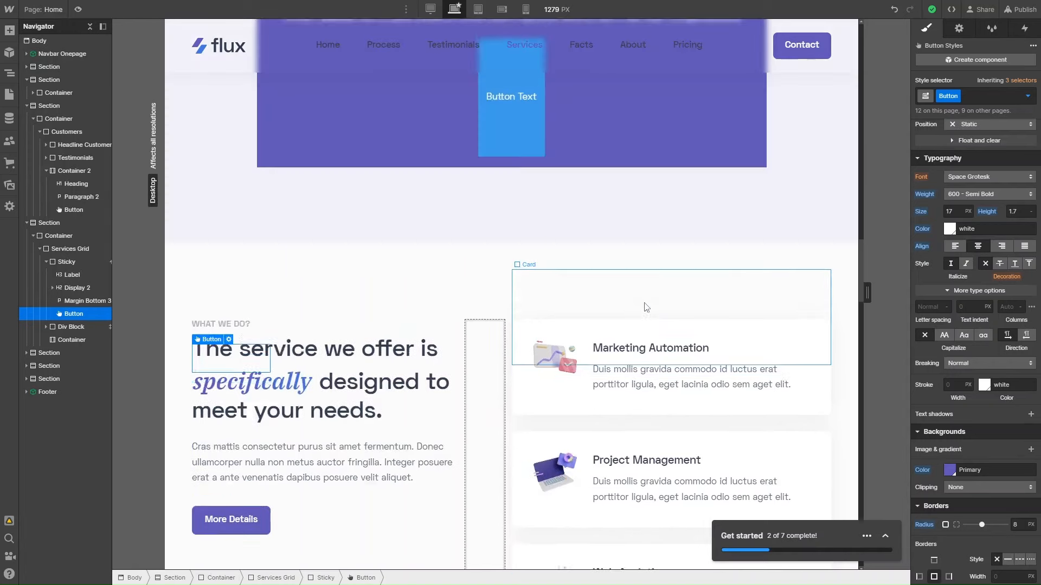
scroll(528, 213, up, 2)
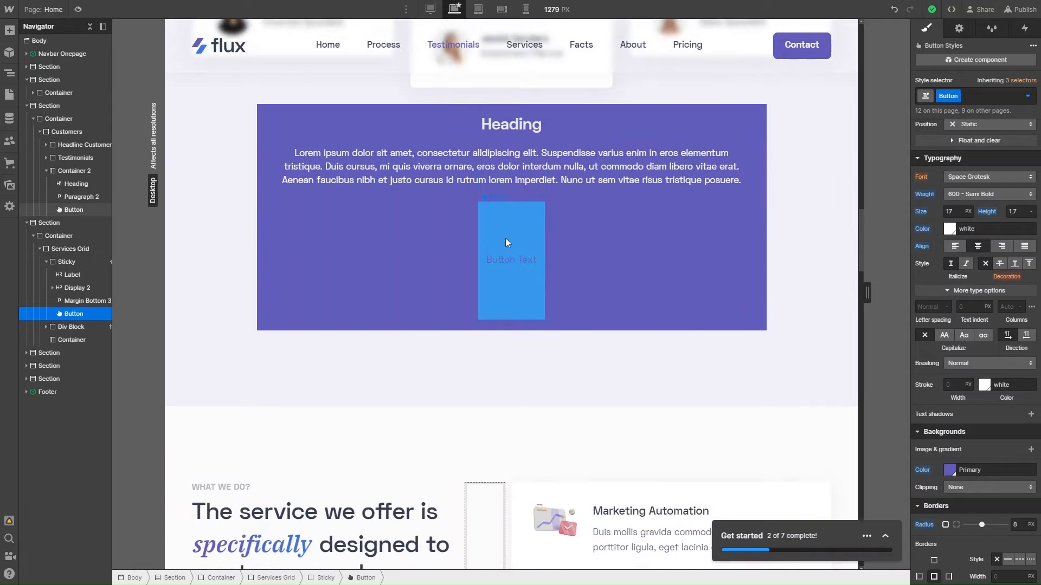
Step: Compare the class and styles of the purple container's button with those of the More Details button
click(515, 228)
scroll(513, 230, down, 4)
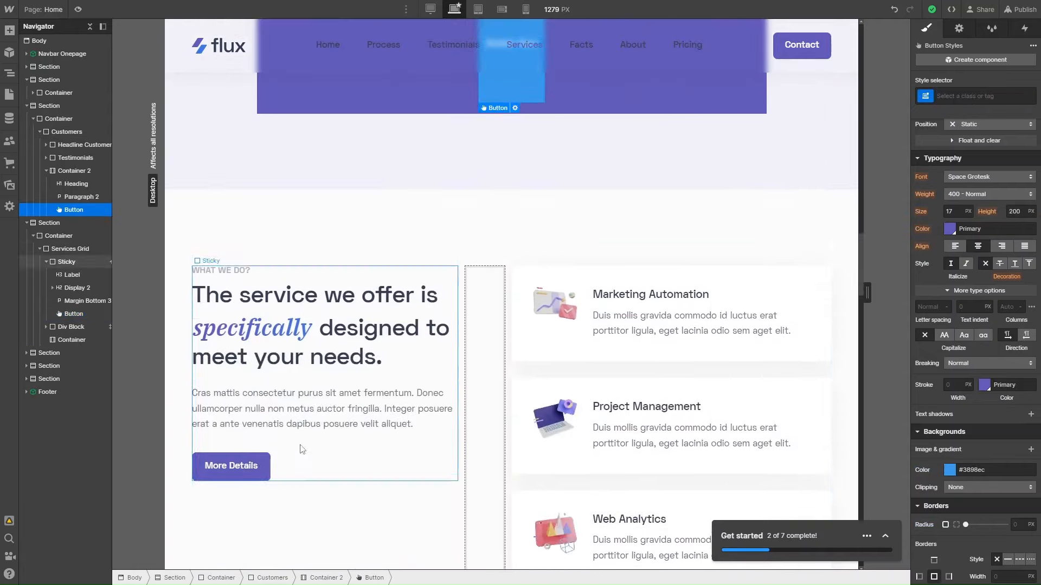
scroll(325, 416, up, 5)
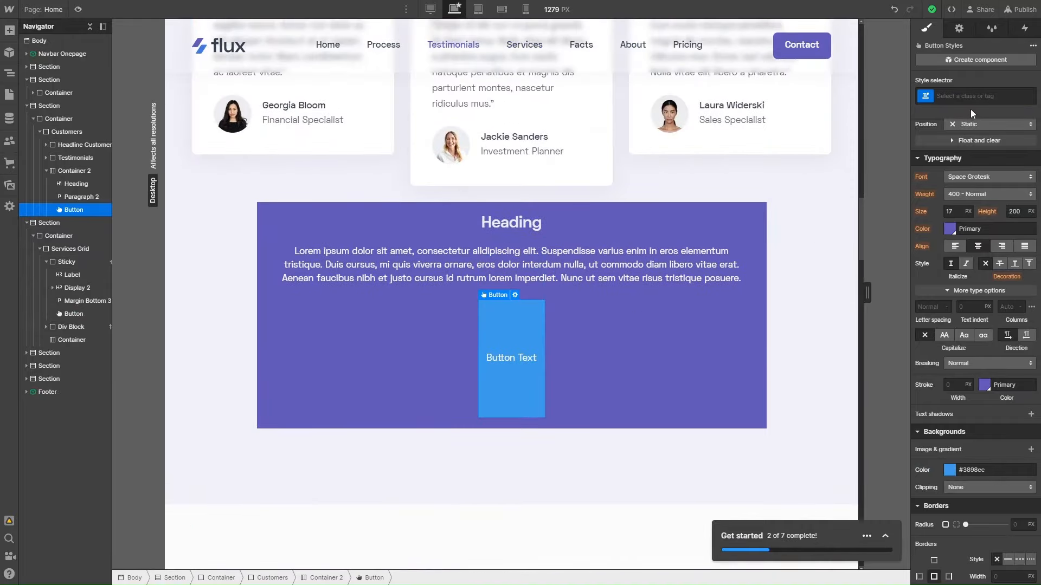
scroll(733, 190, down, 1)
scroll(734, 189, down, 8)
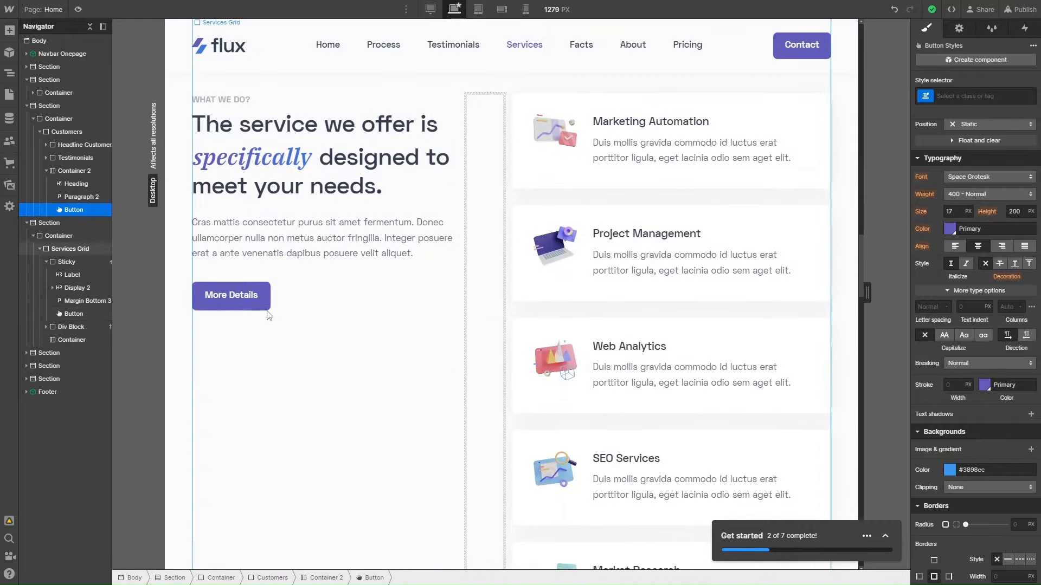
click(262, 303)
Step: Apply the existing Button class to the button in the purple container and compare it with the More Details button
scroll(715, 225, up, 8)
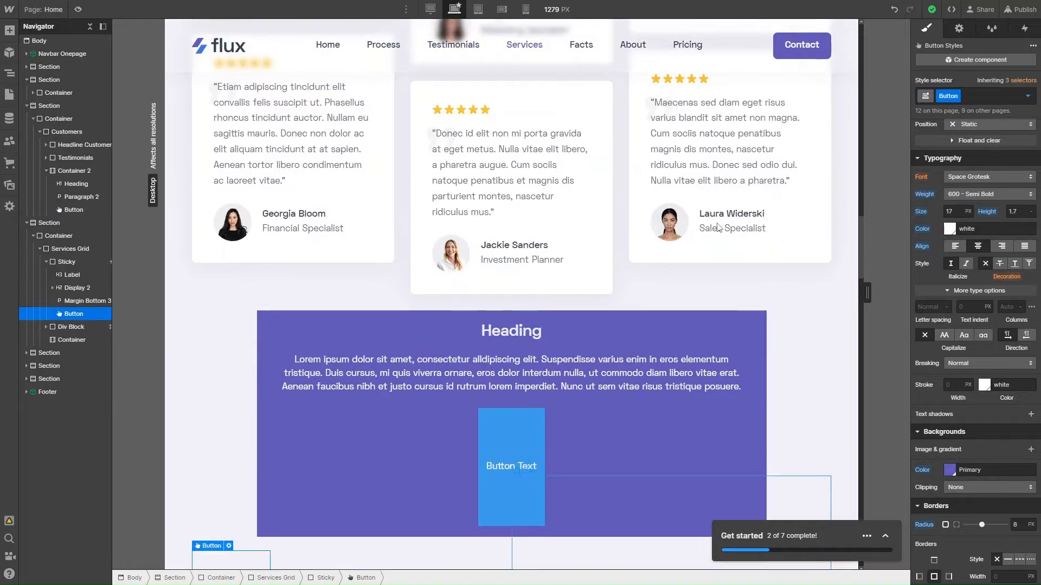
scroll(632, 308, down, 1)
click(513, 372)
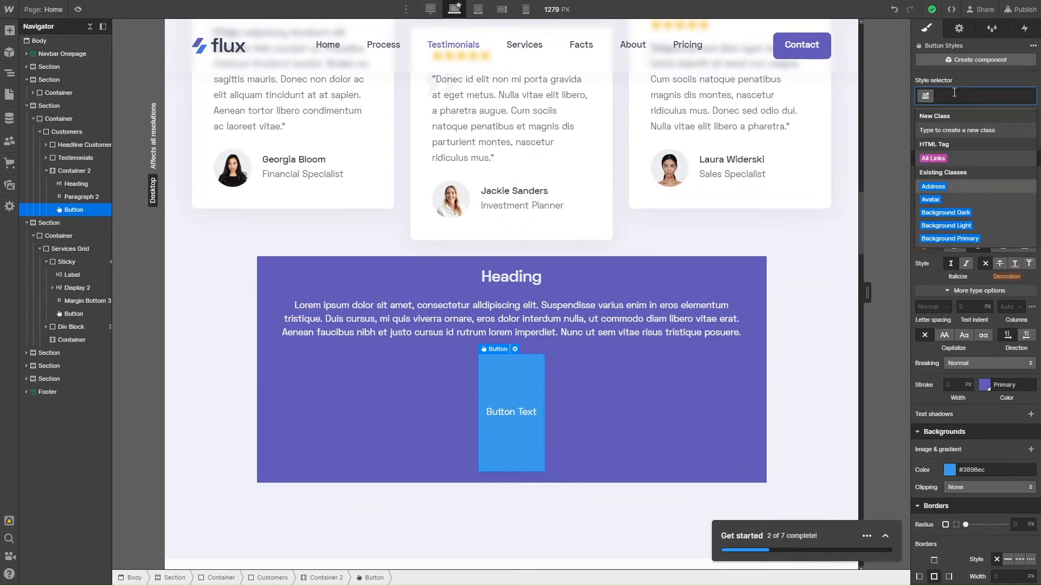
text(butt)
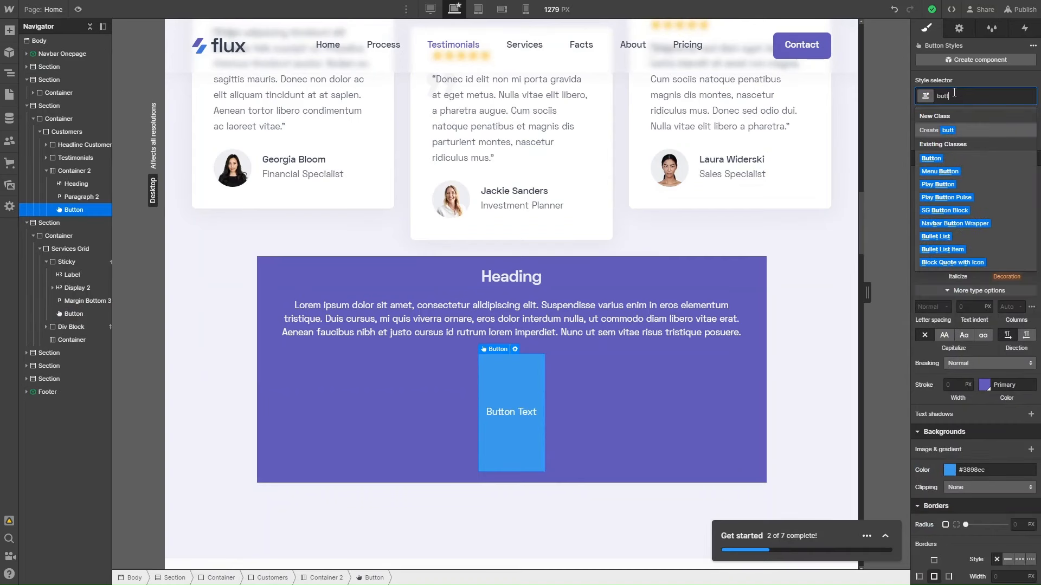
click(931, 158)
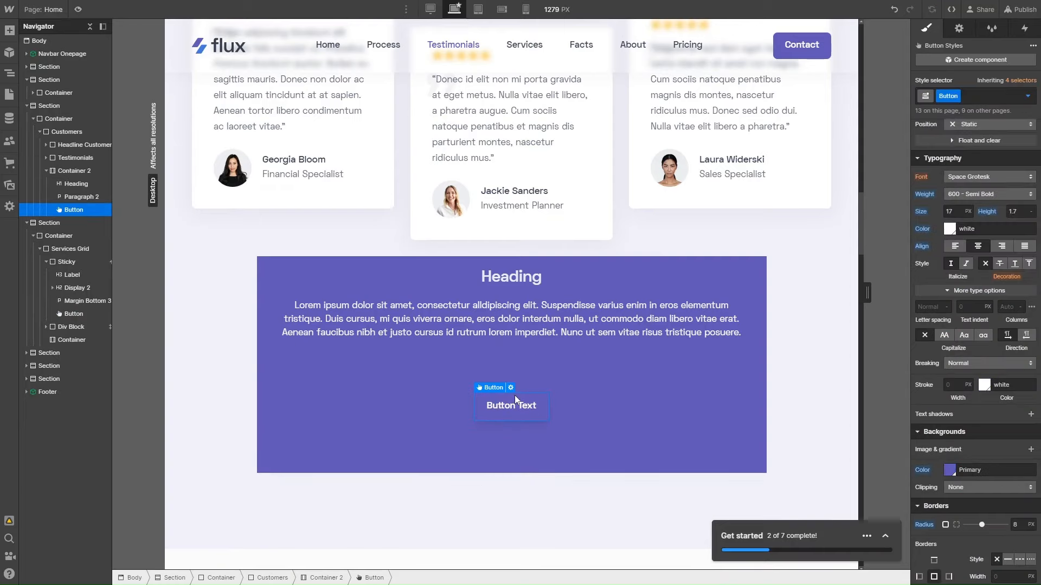
scroll(515, 397, down, 8)
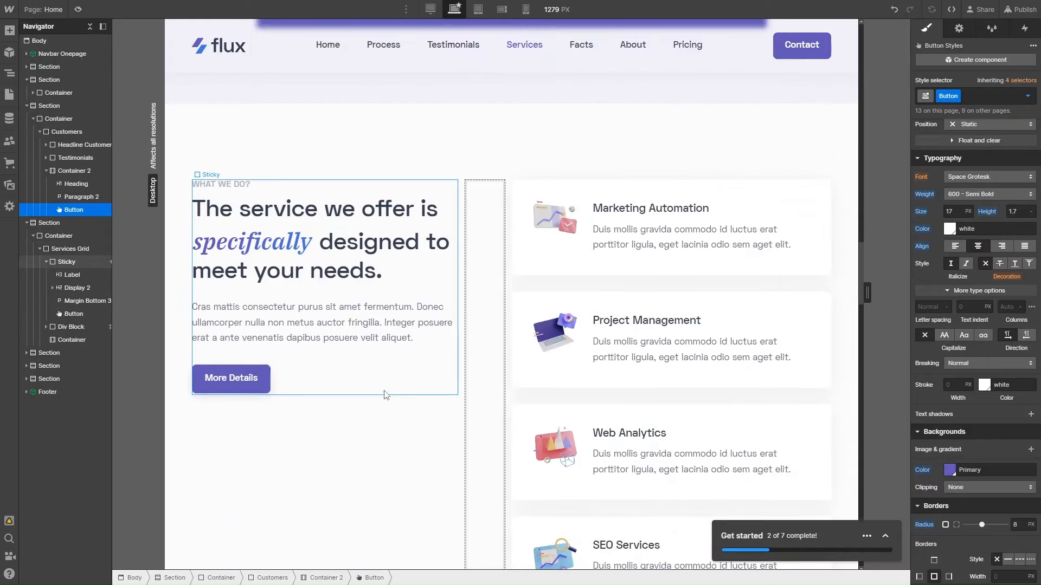
scroll(368, 391, up, 8)
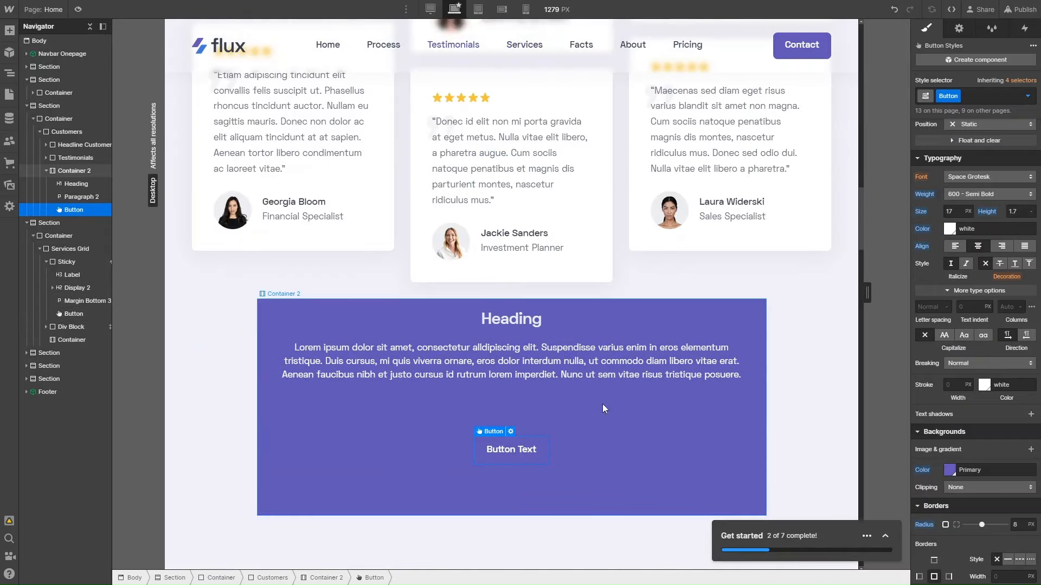
scroll(512, 444, down, 6)
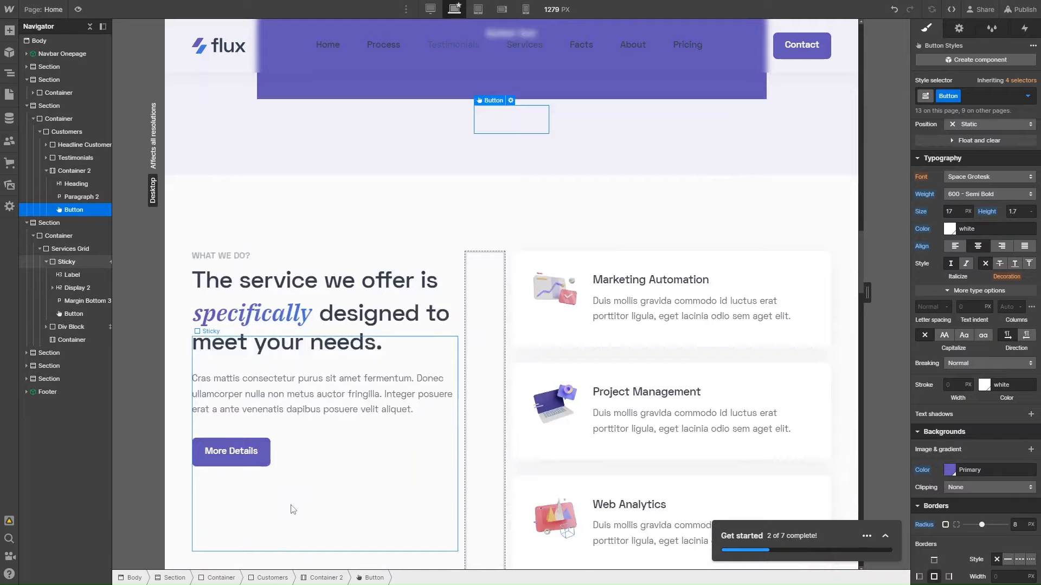
scroll(411, 323, up, 6)
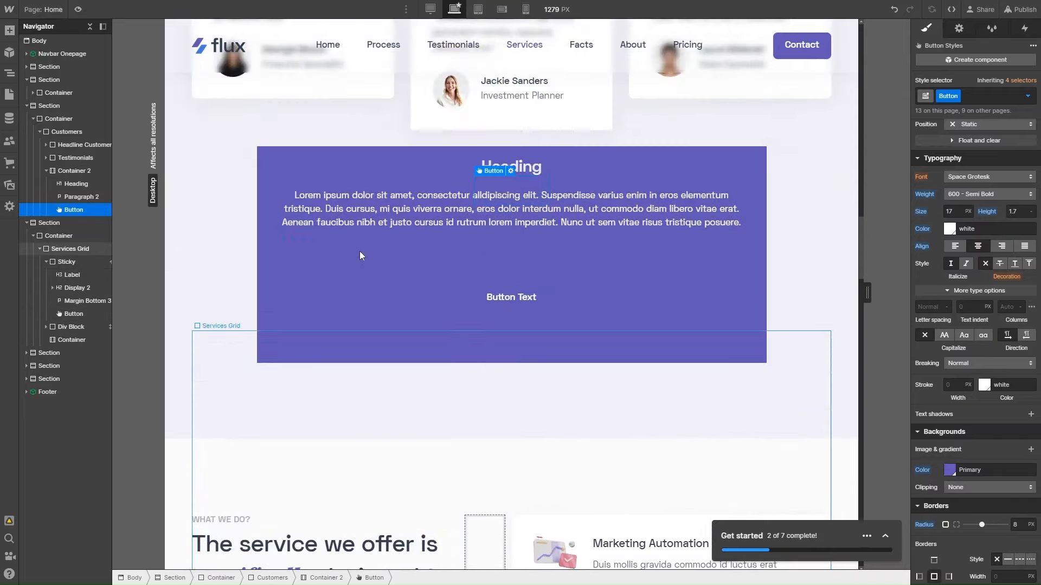
Step: Try Yellow, Primary Pale and Primary Soft as the background color of Container 2, and settle on the Dark swatch
scroll(361, 255, up, 3)
click(273, 324)
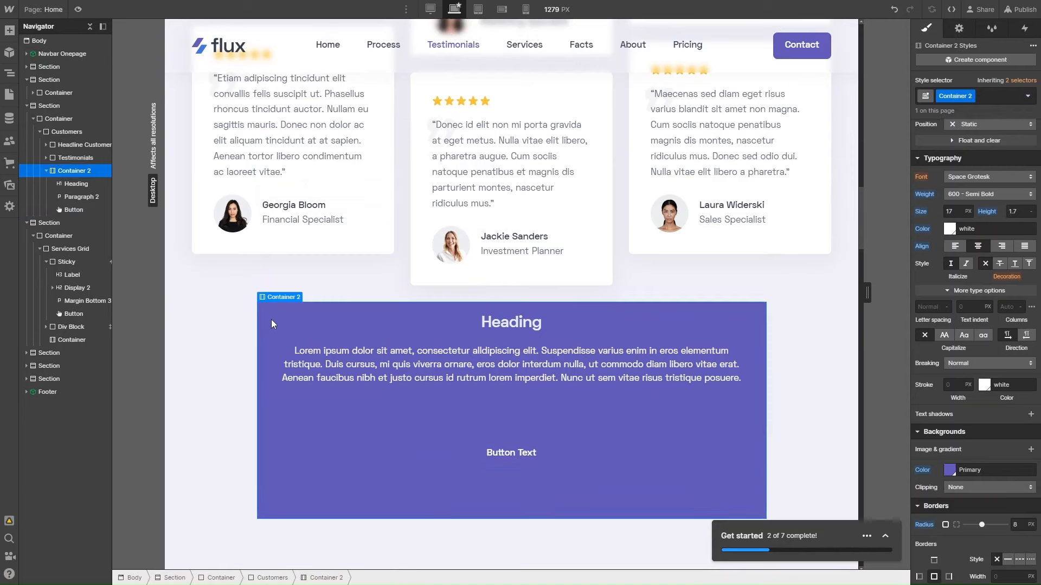
click(955, 471)
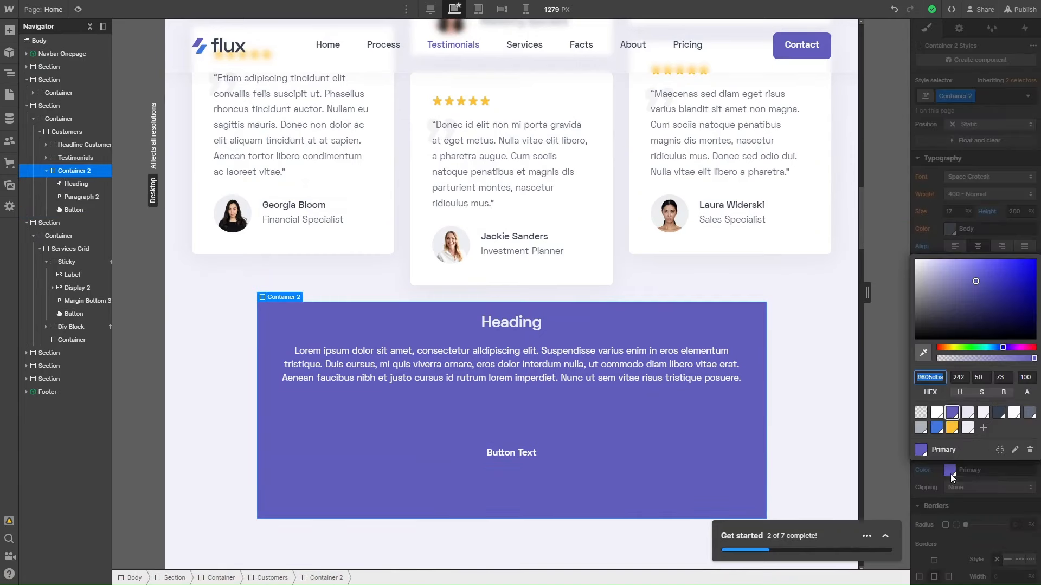
click(953, 428)
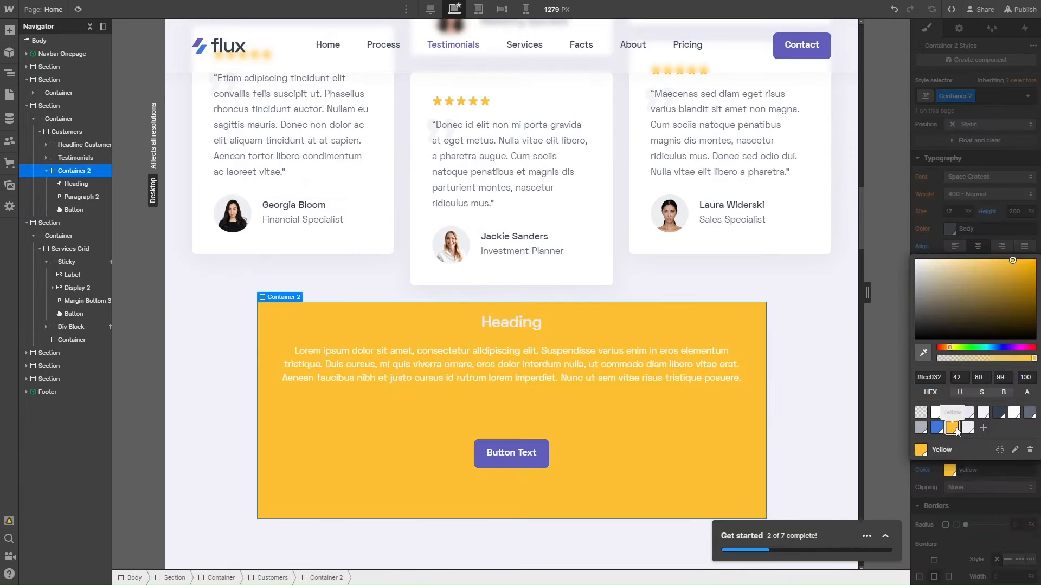
click(968, 413)
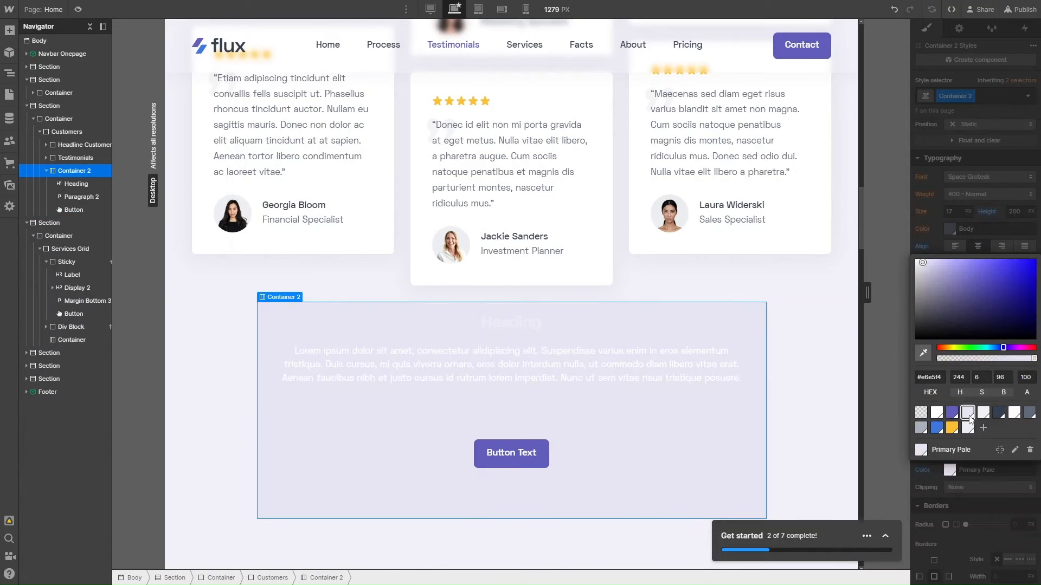
click(983, 413)
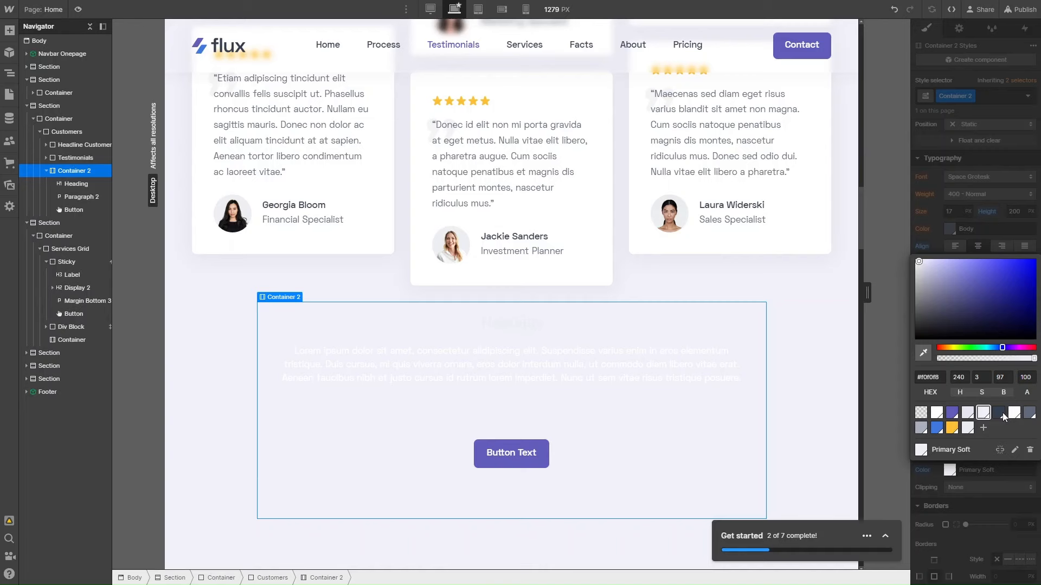
click(1001, 413)
click(816, 406)
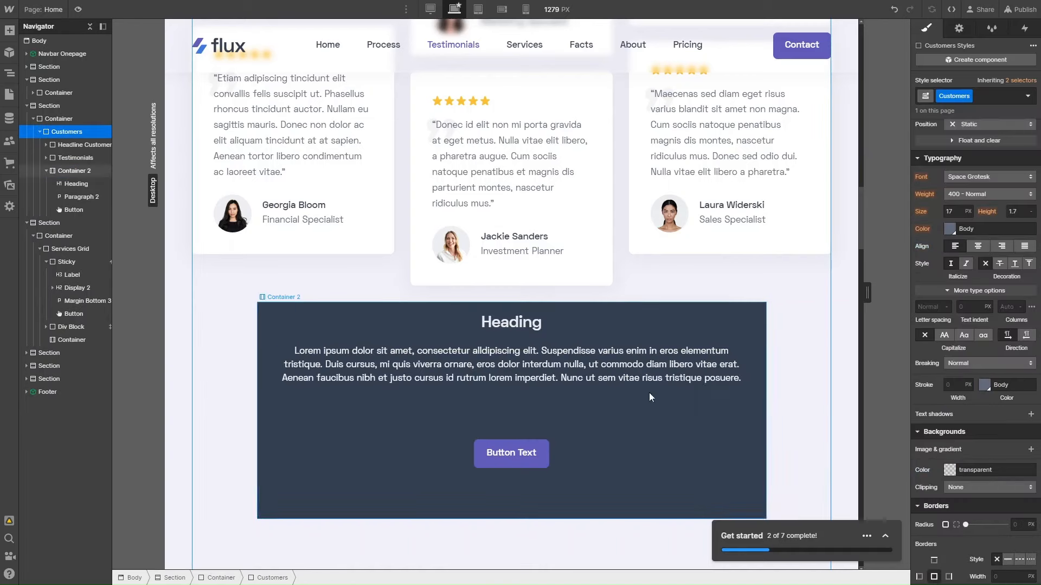
click(510, 438)
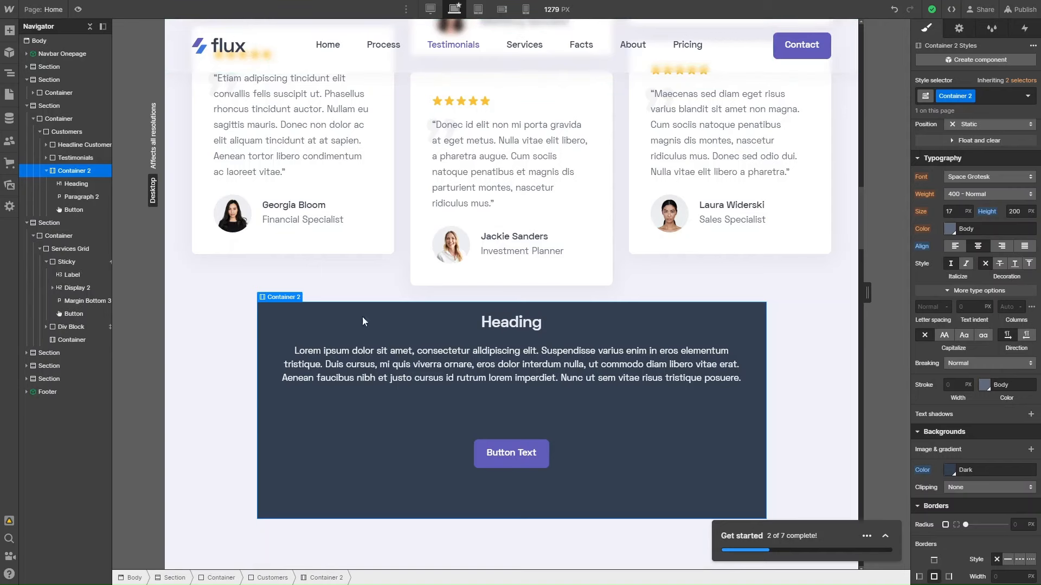
scroll(449, 304, down, 6)
scroll(458, 283, up, 6)
scroll(459, 281, down, 1)
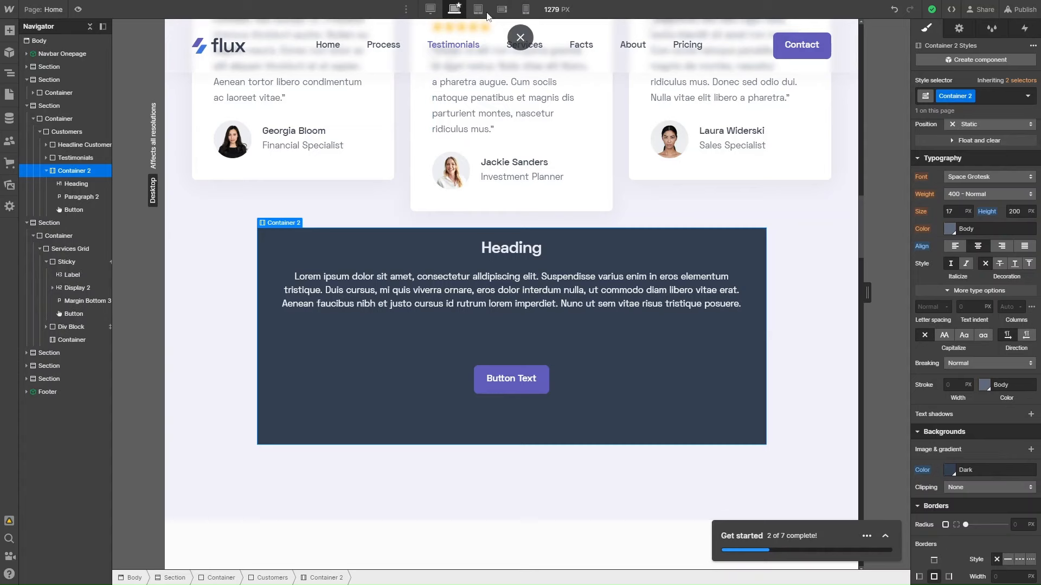
Step: At the portrait mobile breakpoint, set the font size of the dark container's paragraph to 15 px
click(525, 10)
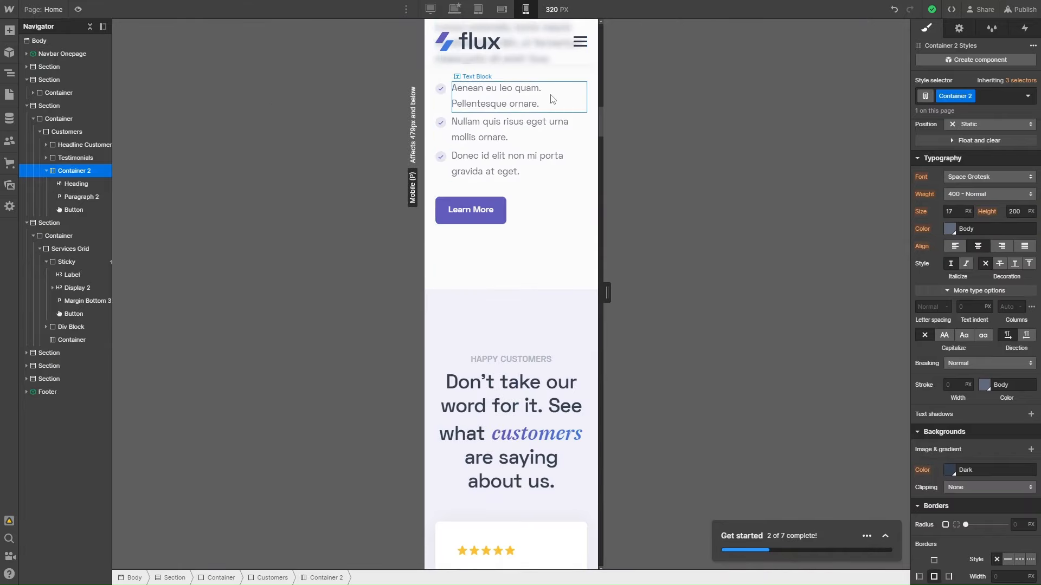
scroll(552, 100, down, 3)
scroll(551, 99, up, 4)
scroll(549, 109, down, 4)
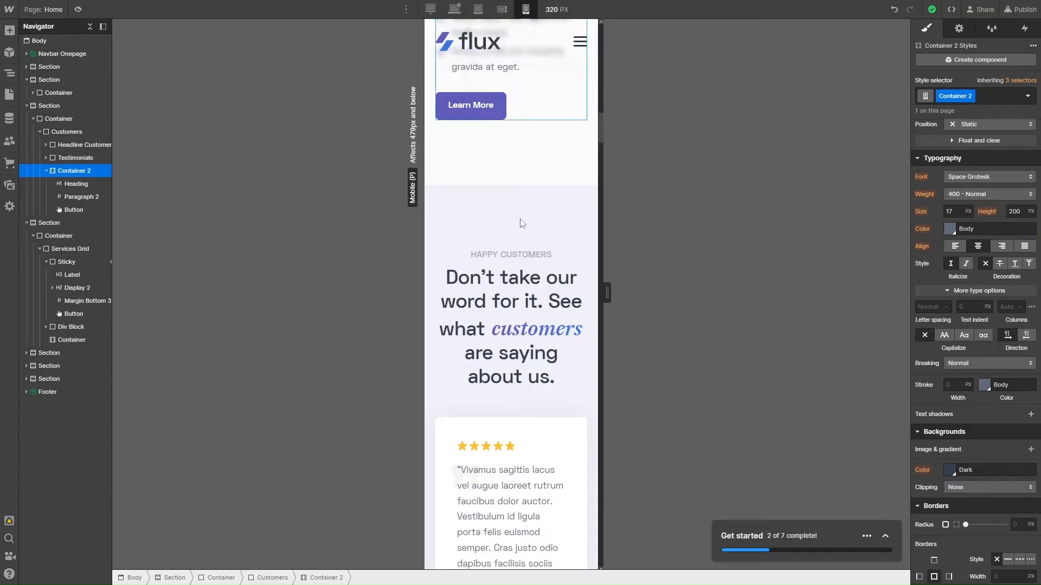
scroll(521, 223, down, 10)
scroll(525, 224, down, 12)
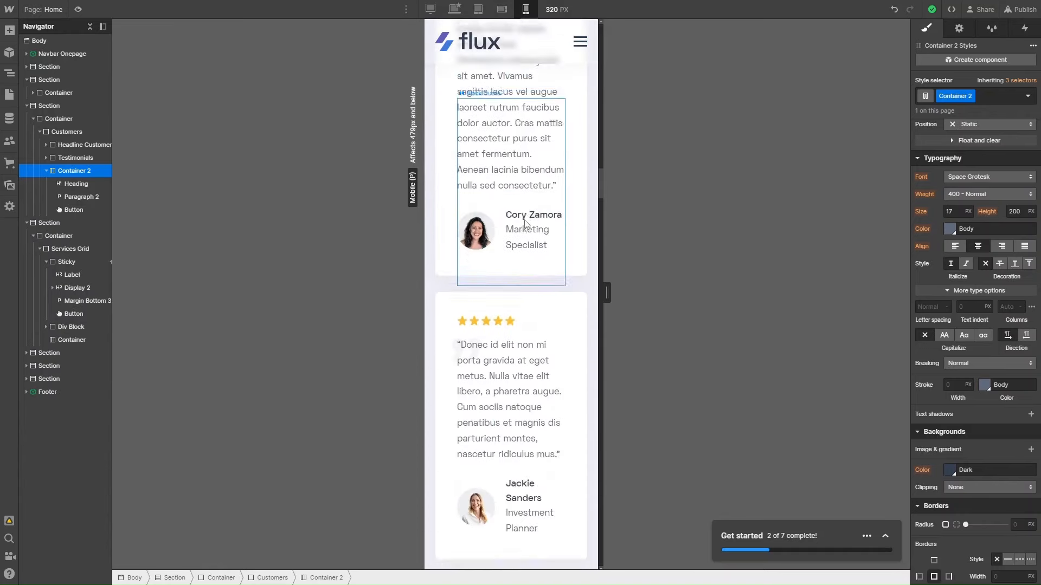
scroll(532, 225, down, 6)
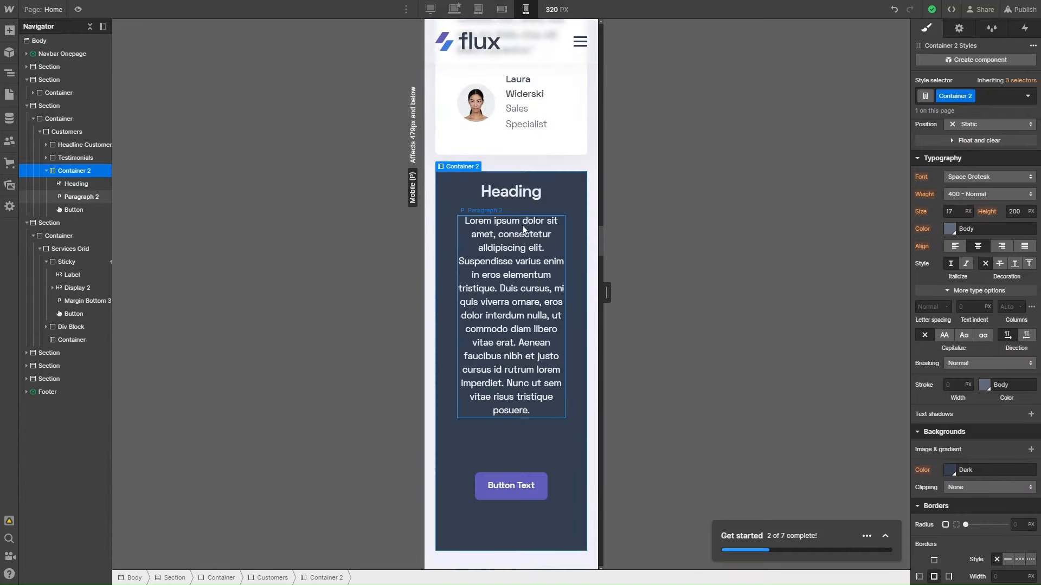
click(522, 305)
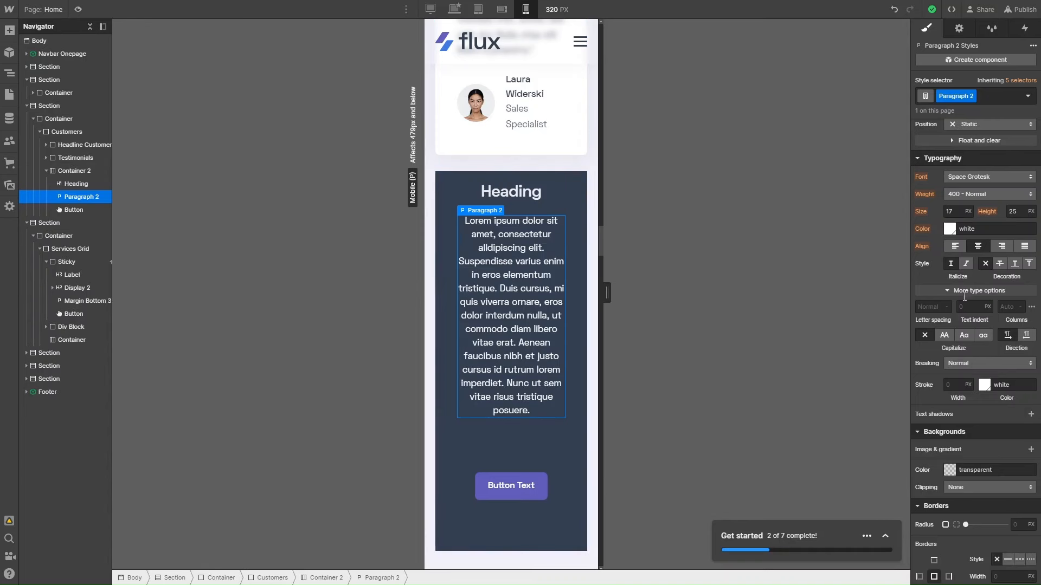
click(953, 213)
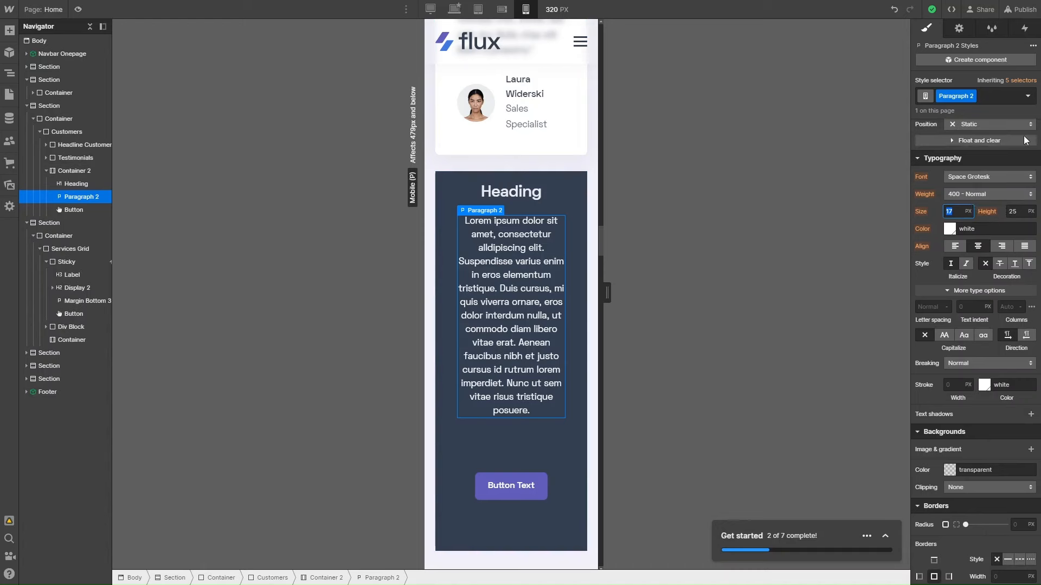
key(Return)
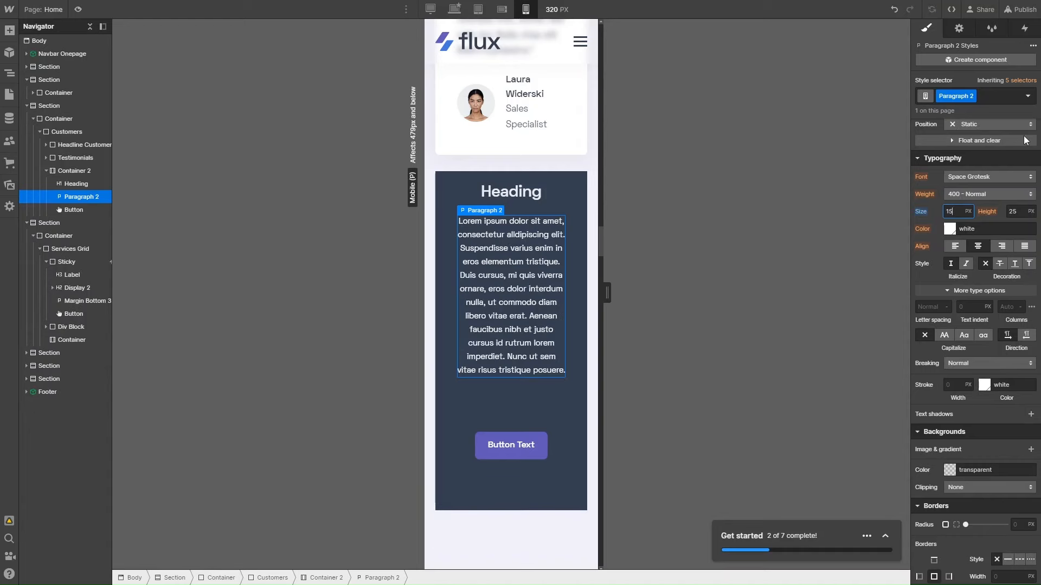
Step: Review the page at the desktop breakpoint, examining how the dark container and its paragraph look among the other sections
click(457, 8)
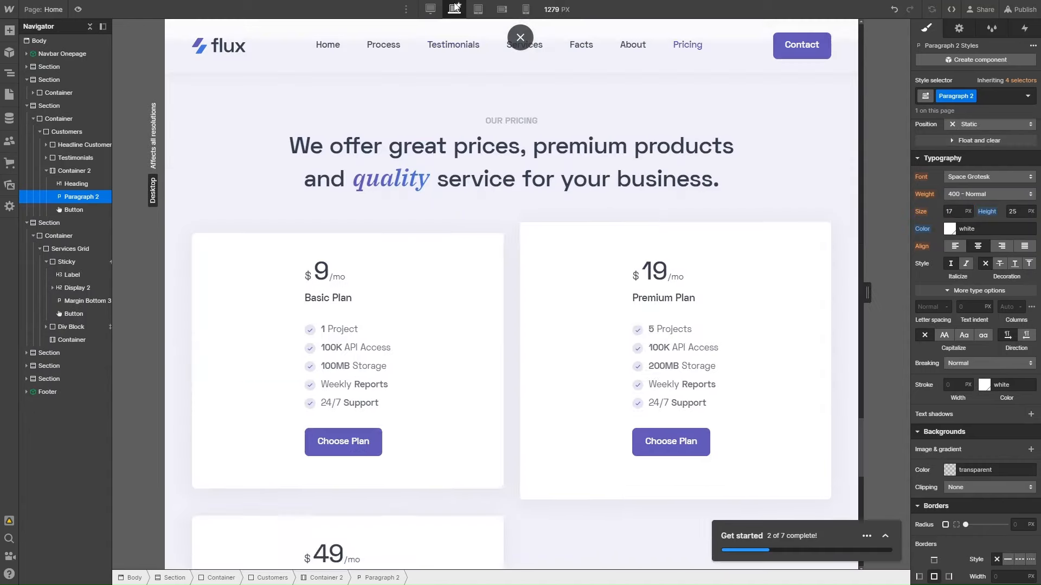
scroll(748, 255, down, 10)
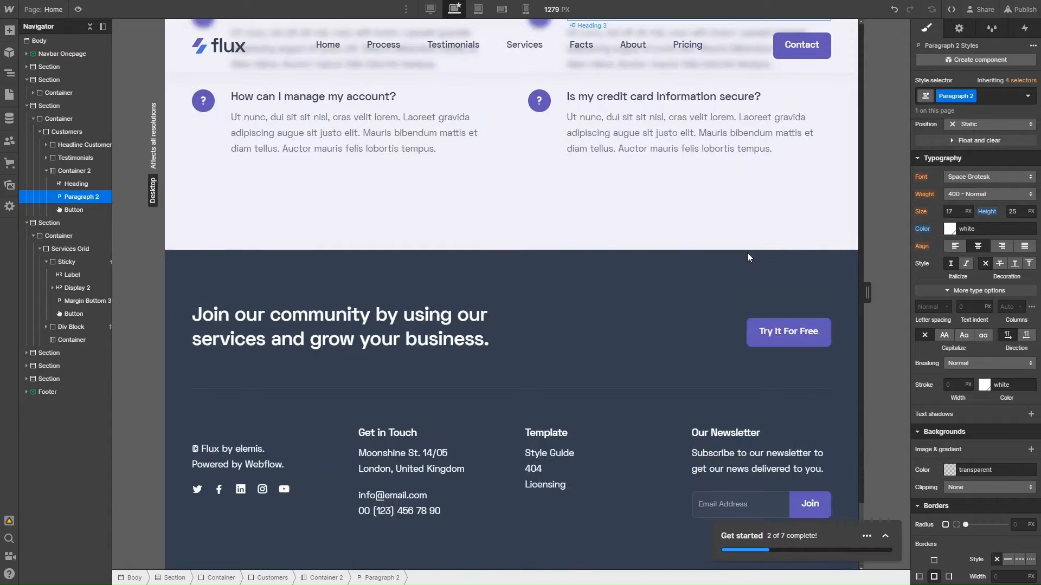
scroll(764, 253, up, 15)
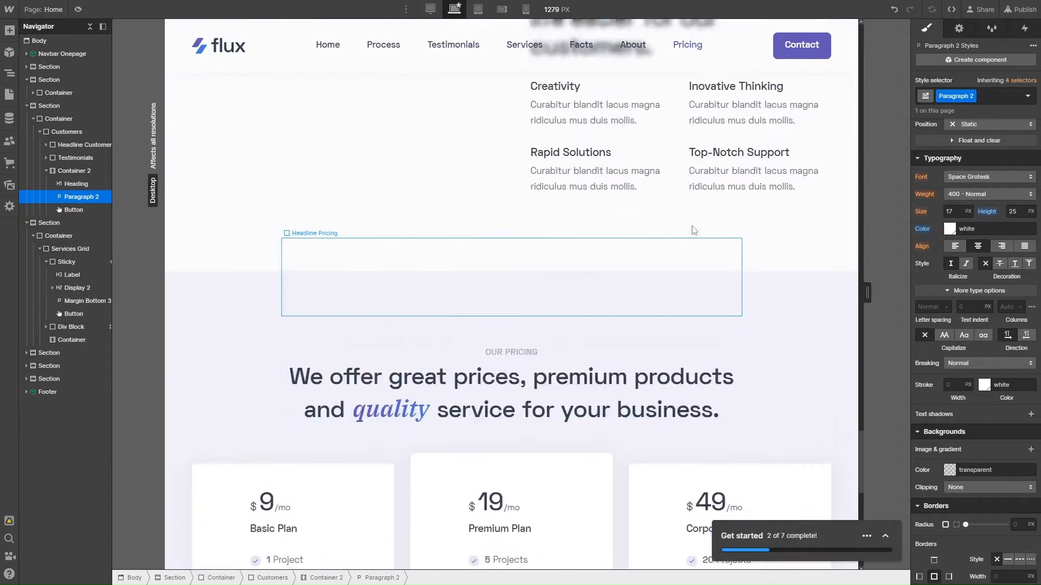
scroll(702, 231, up, 10)
scroll(691, 241, down, 16)
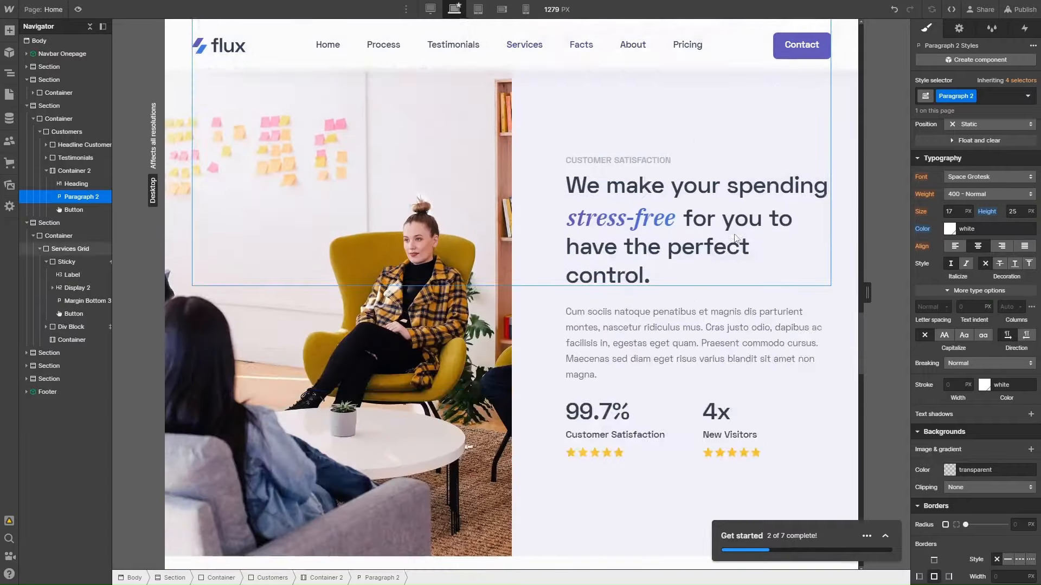
scroll(737, 239, down, 10)
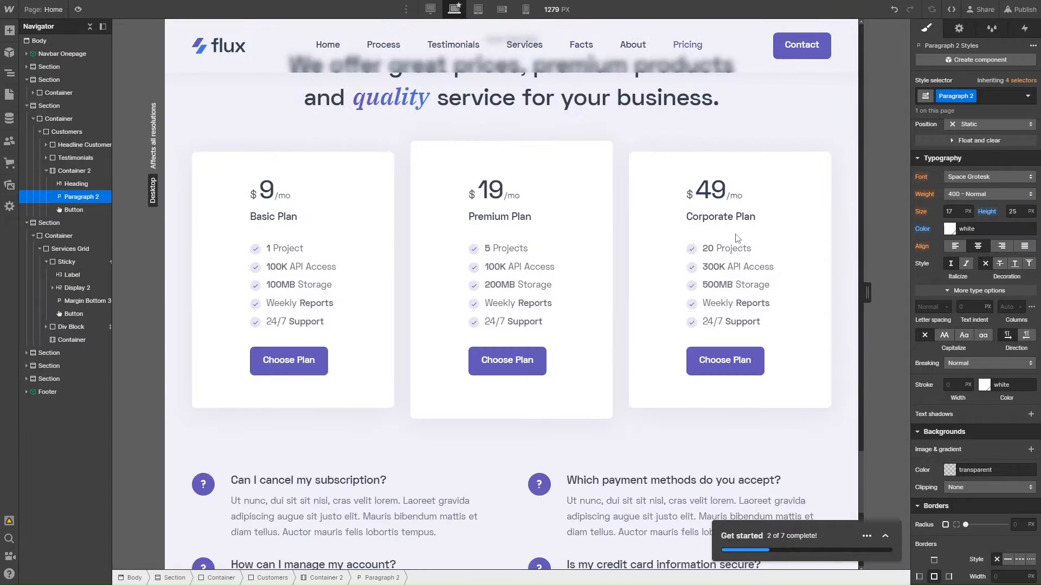
scroll(552, 264, up, 12)
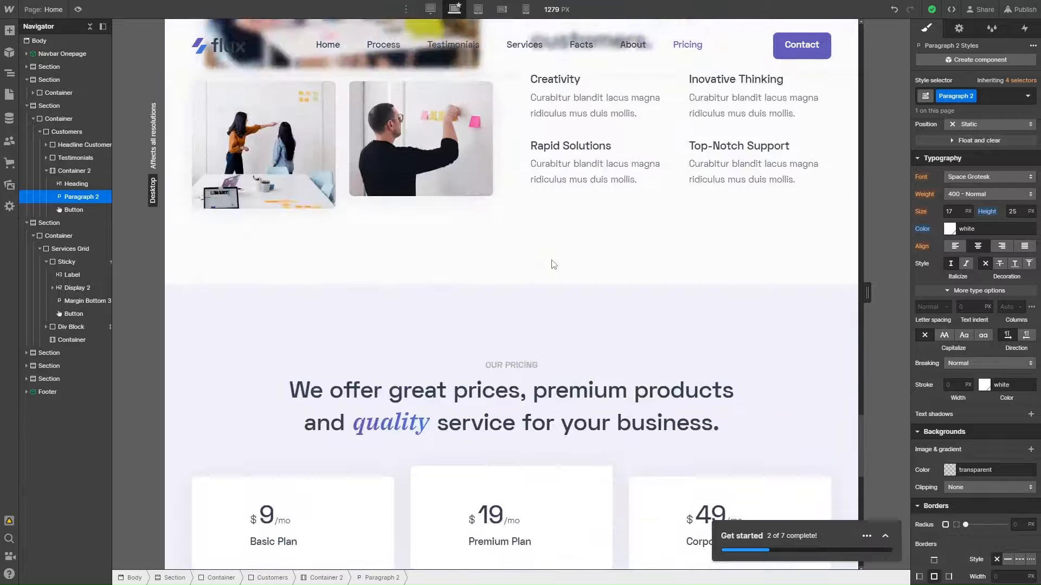
scroll(553, 264, up, 15)
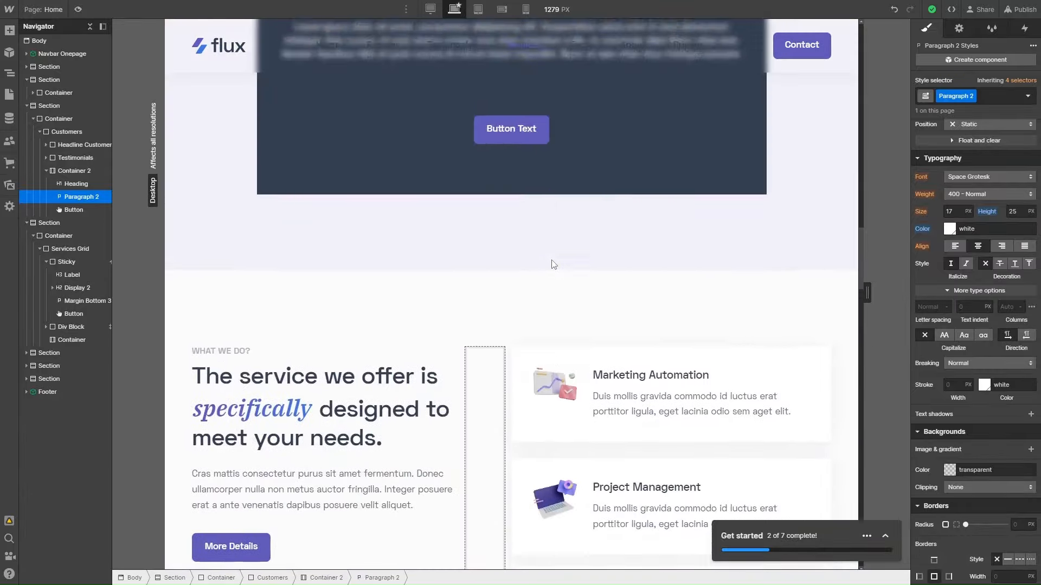
scroll(552, 264, up, 2)
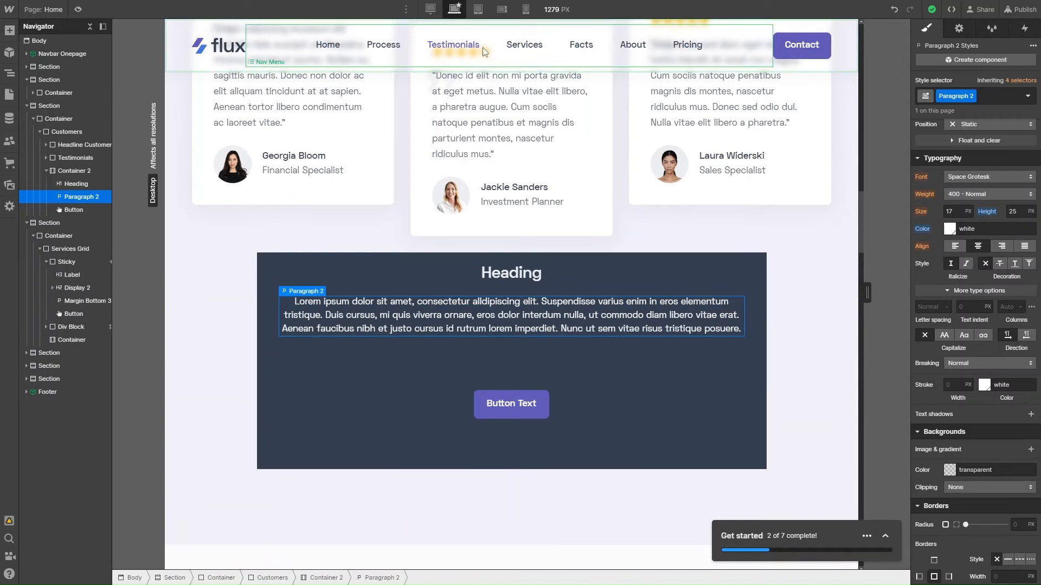
Step: At the tablet breakpoint, set the font size of the dark container's paragraph to 18 px
click(477, 10)
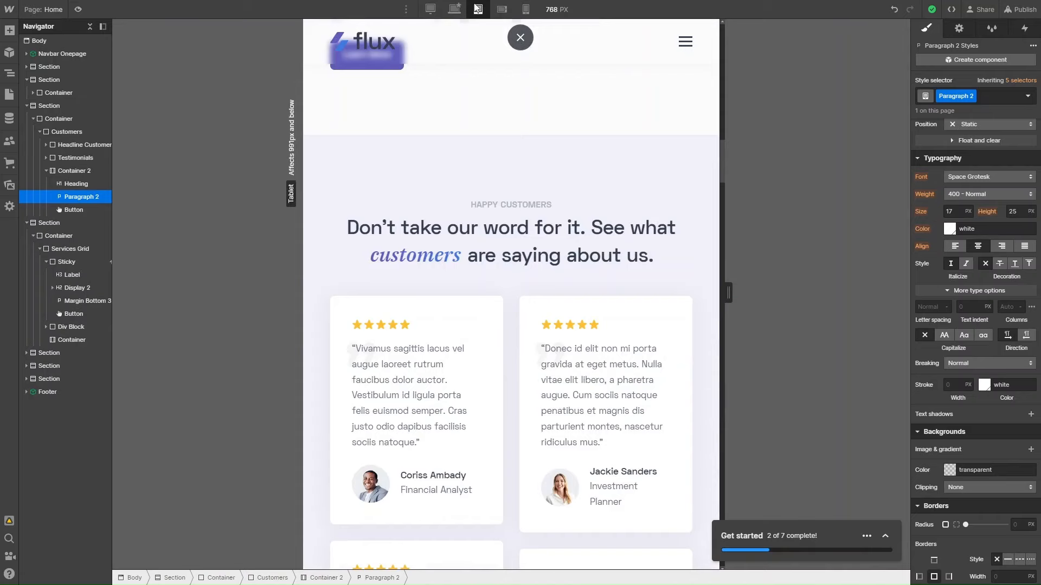
scroll(705, 257, down, 10)
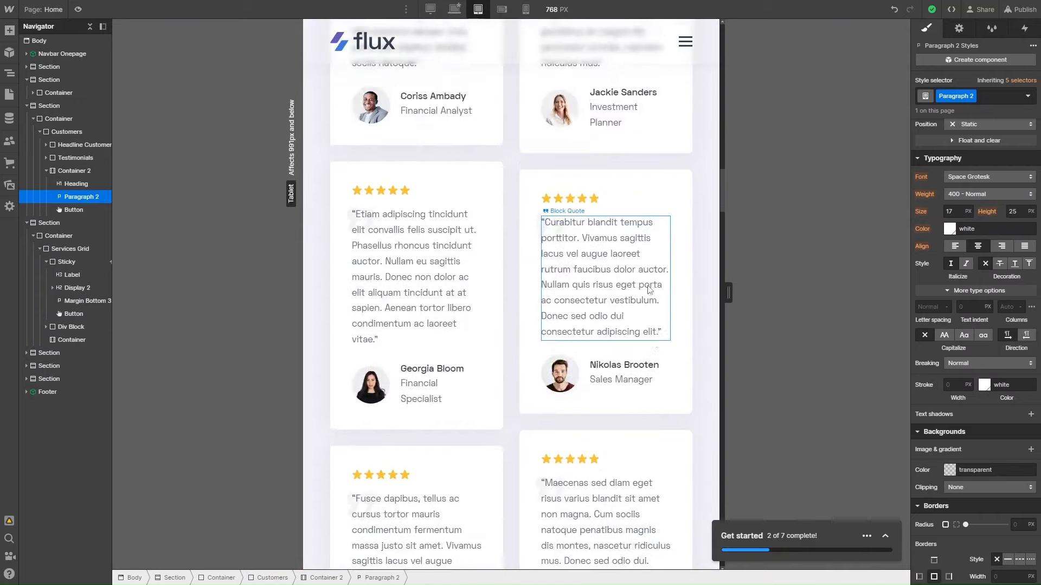
scroll(704, 257, up, 10)
scroll(703, 255, down, 10)
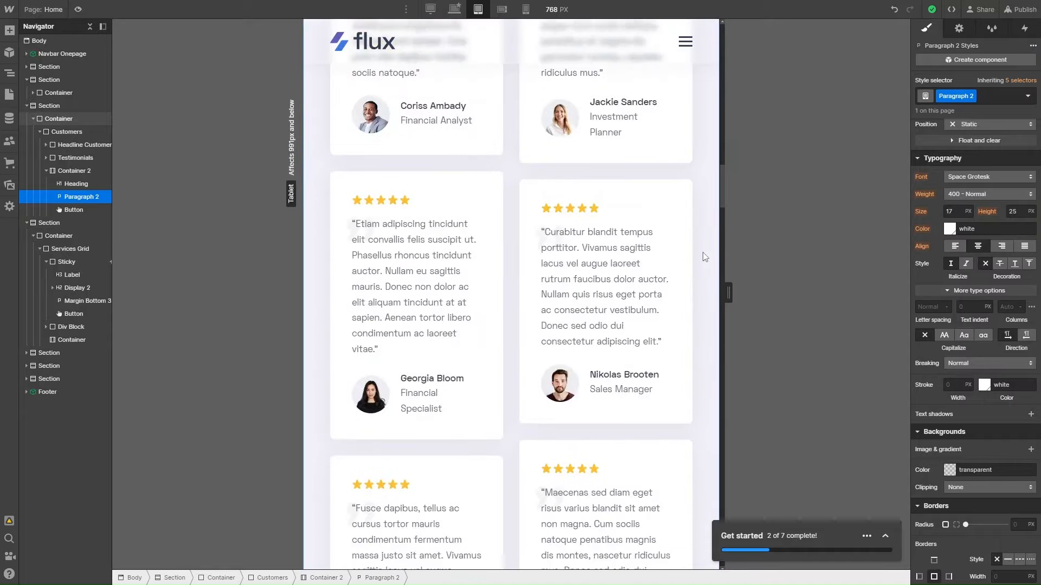
scroll(703, 256, down, 4)
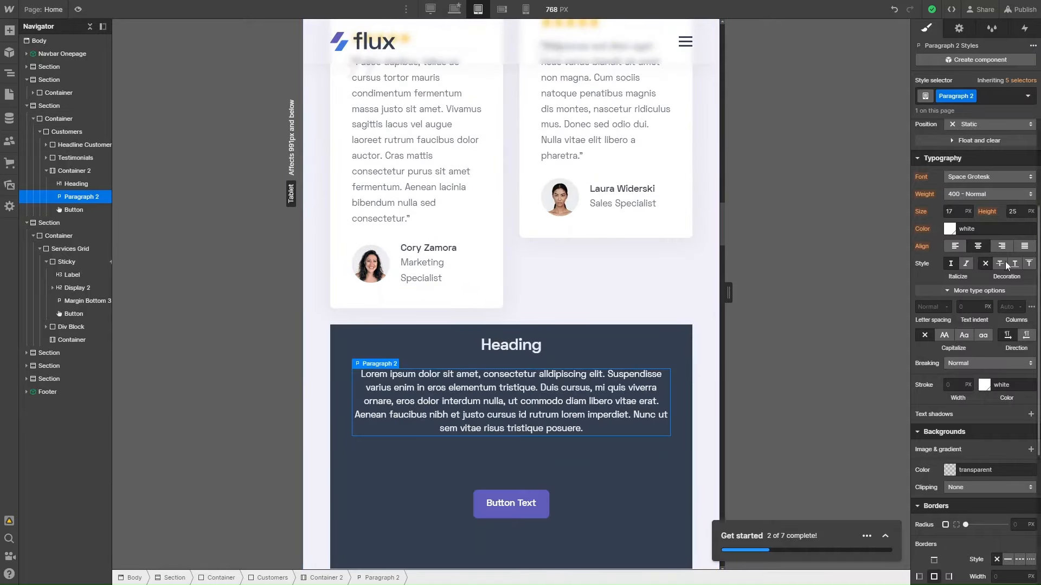
drag(955, 212, 935, 211)
key(BackSpace)
key(Up)
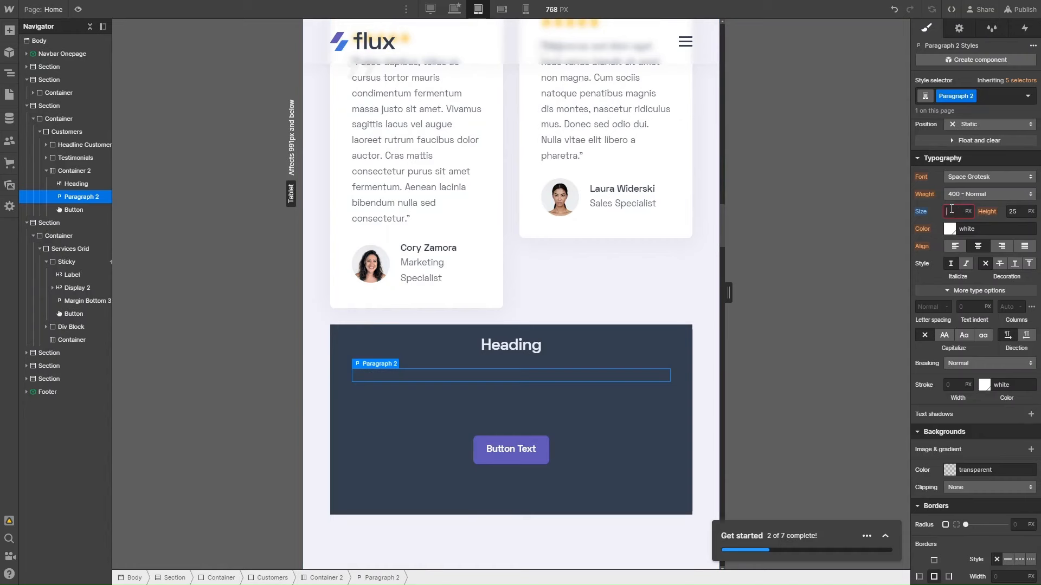
text(8)
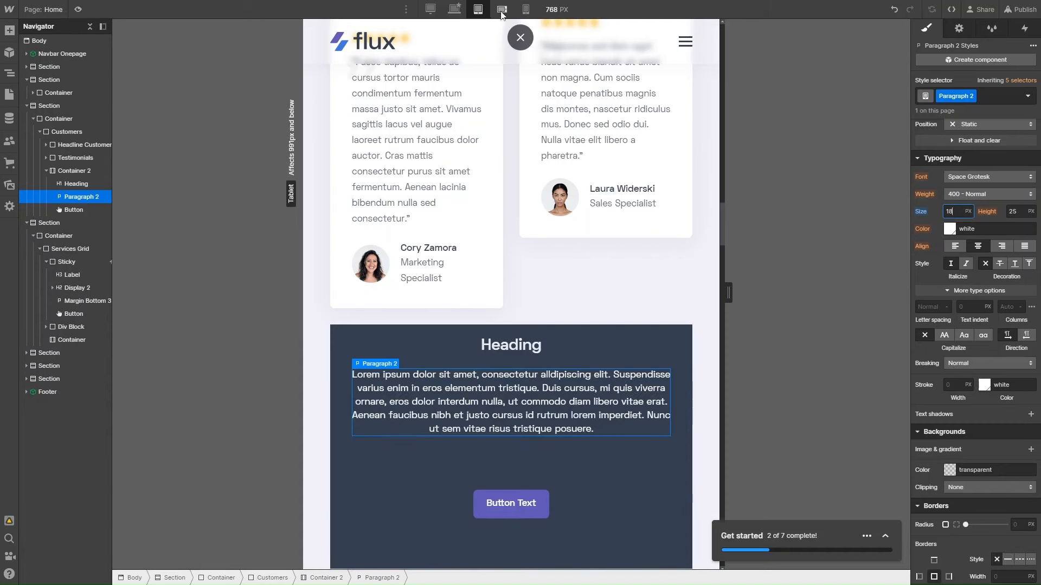
Step: Compare the font size of the dark container's paragraph at the portrait mobile, desktop and tablet breakpoints
click(528, 12)
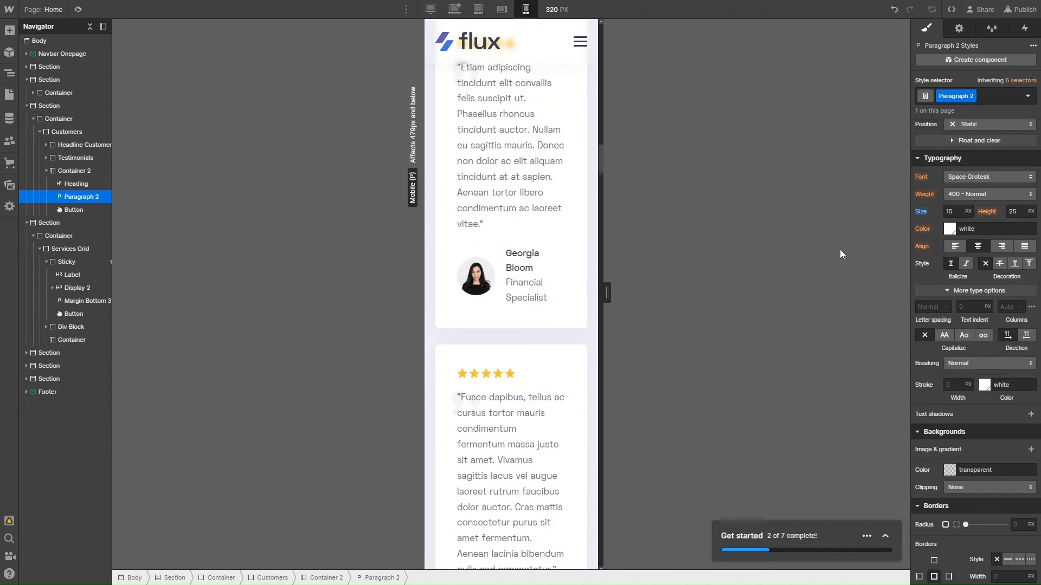
scroll(471, 366, up, 5)
scroll(471, 366, down, 1)
scroll(471, 365, up, 5)
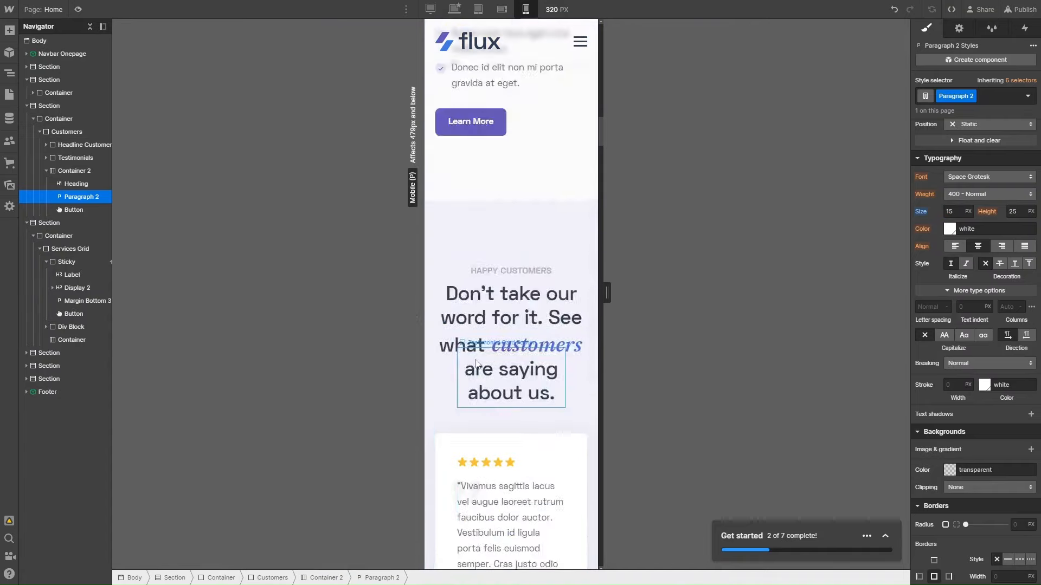
scroll(477, 367, down, 12)
scroll(493, 369, down, 5)
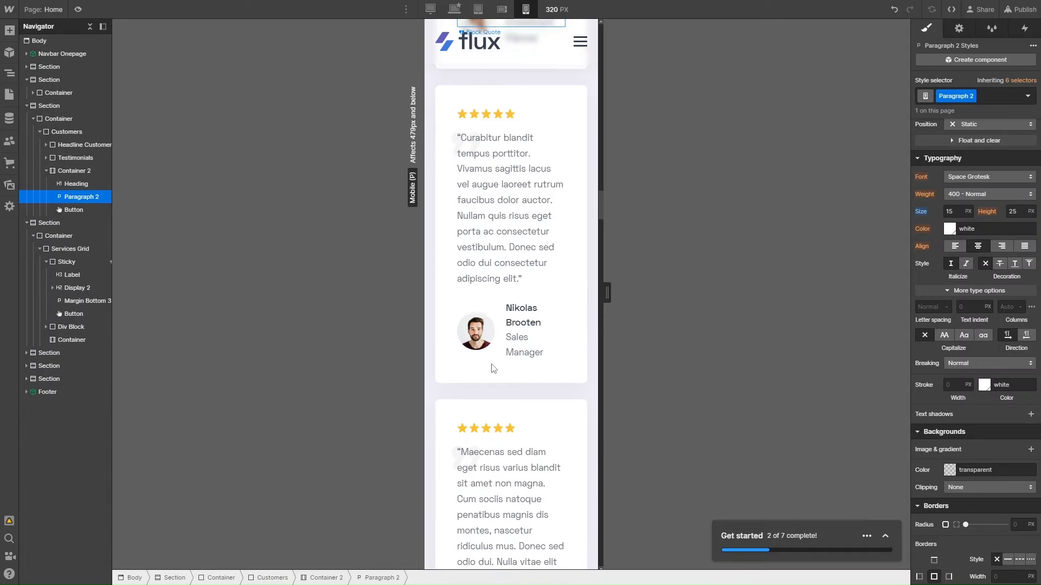
click(493, 369)
scroll(493, 370, down, 7)
scroll(498, 380, up, 2)
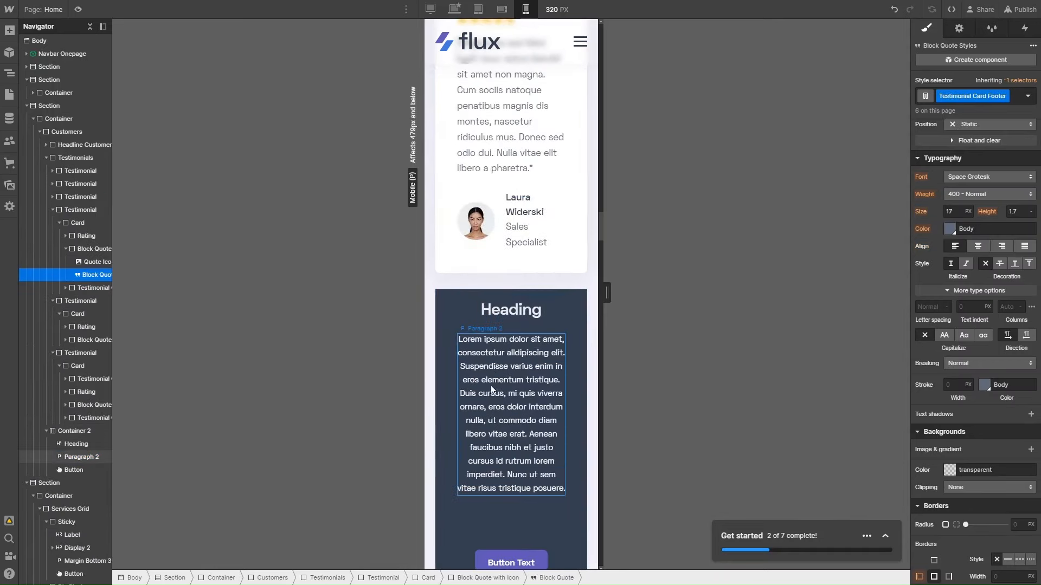
click(505, 392)
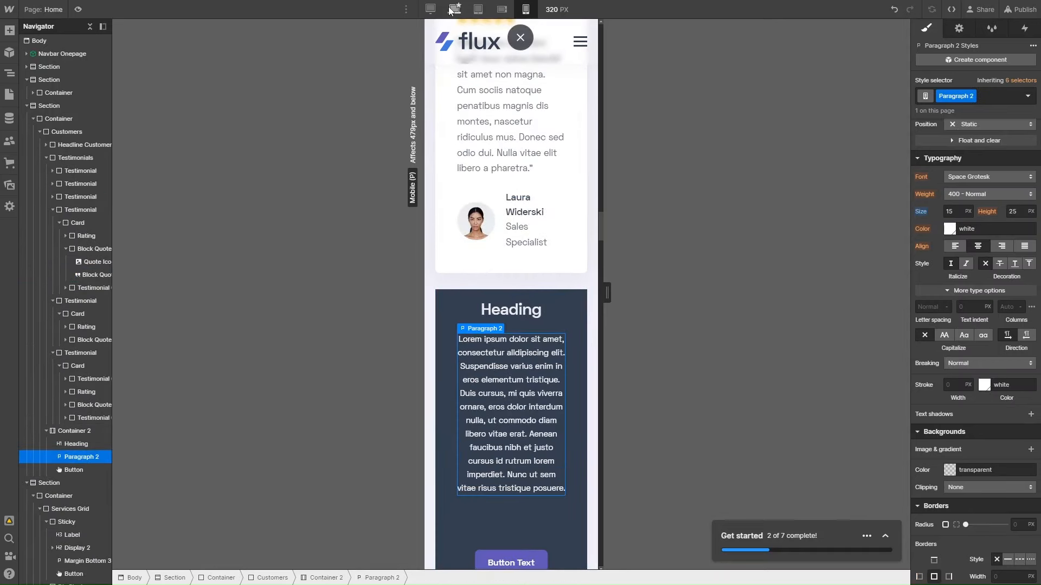
click(454, 9)
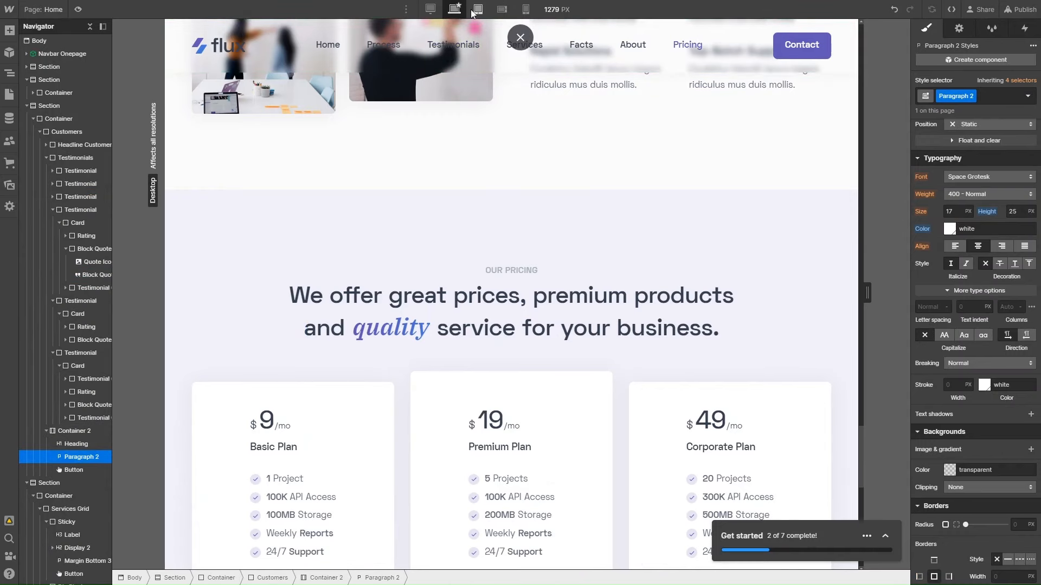
click(477, 9)
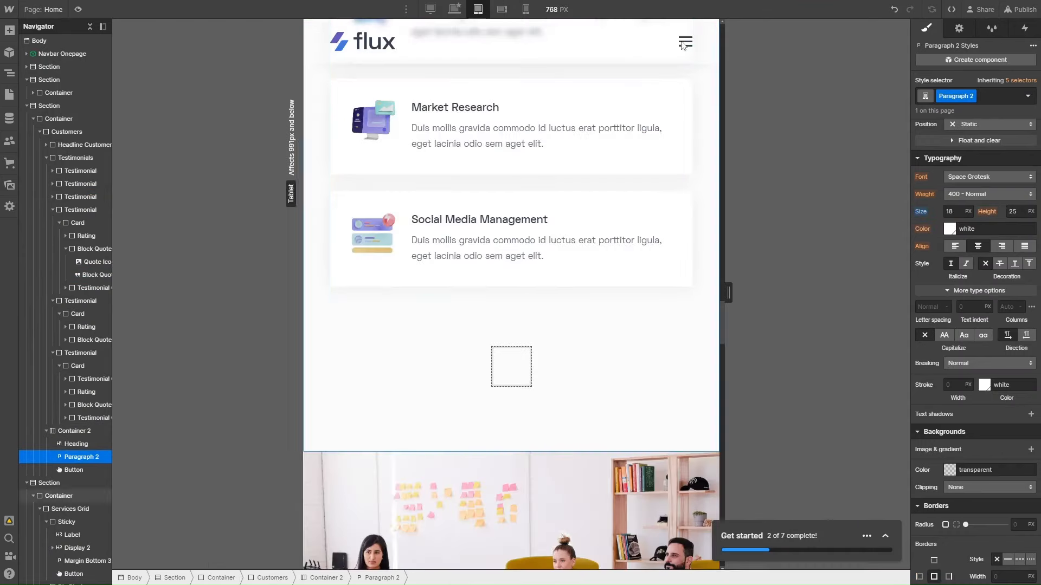
click(455, 9)
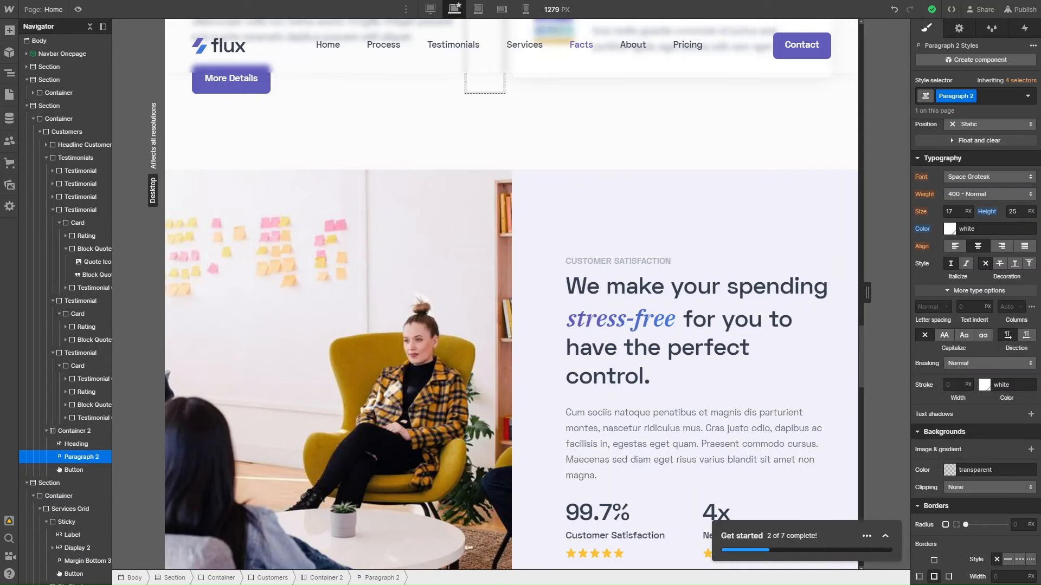
Step: Open the Ecommerce setup guide for the site's store
click(9, 163)
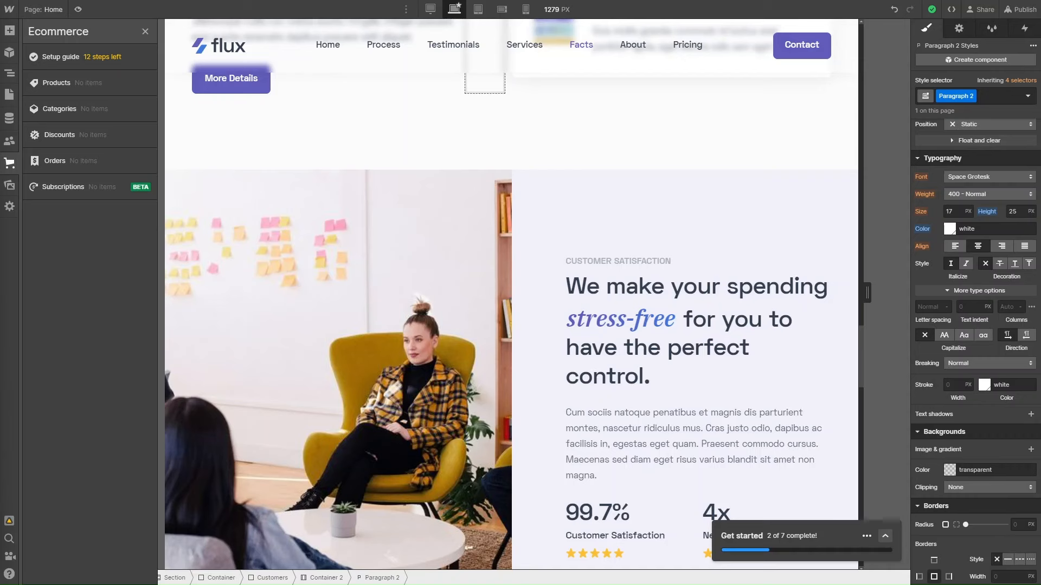
click(145, 32)
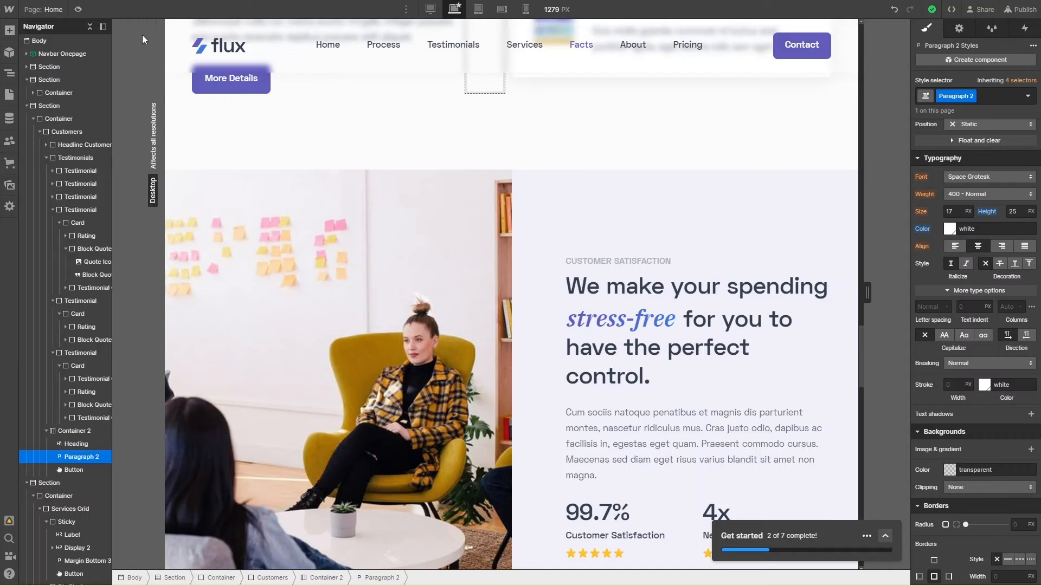
click(10, 163)
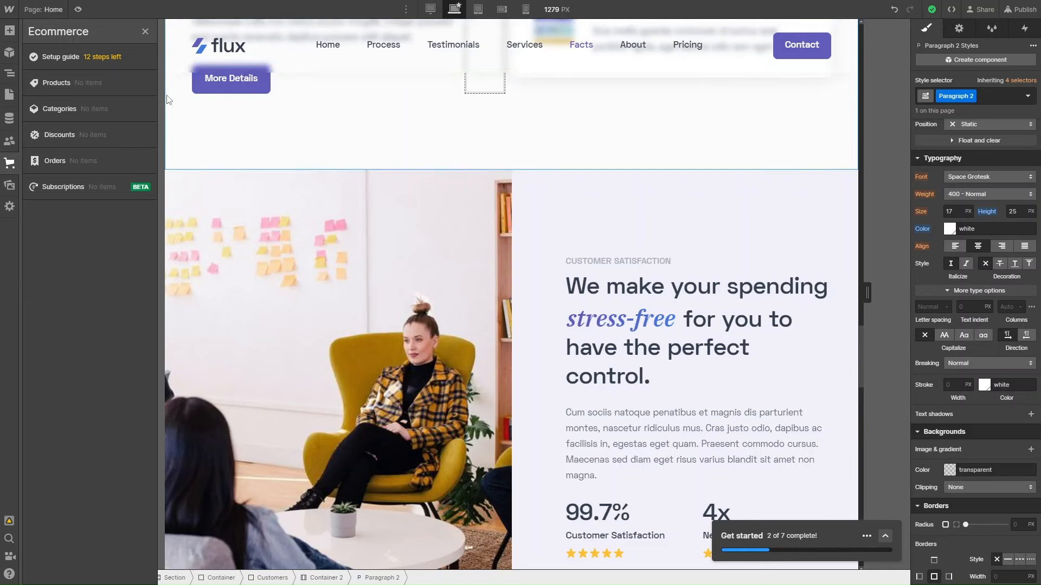
click(96, 56)
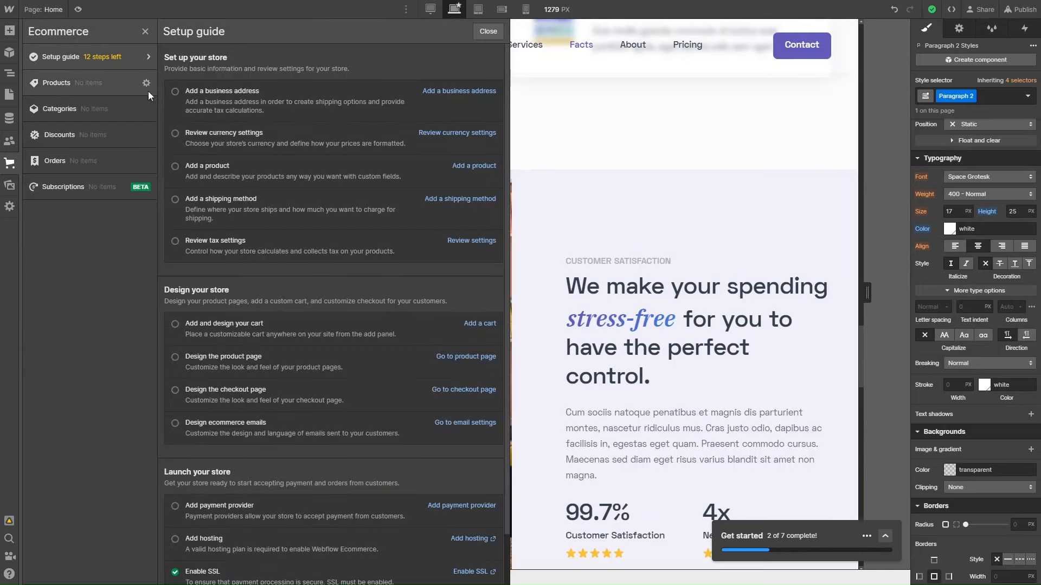
Step: Add ProfileTree's business address with country United Kingdom (GB) and store currency British Pound (GBP), and decline saving the address in the browser
click(464, 92)
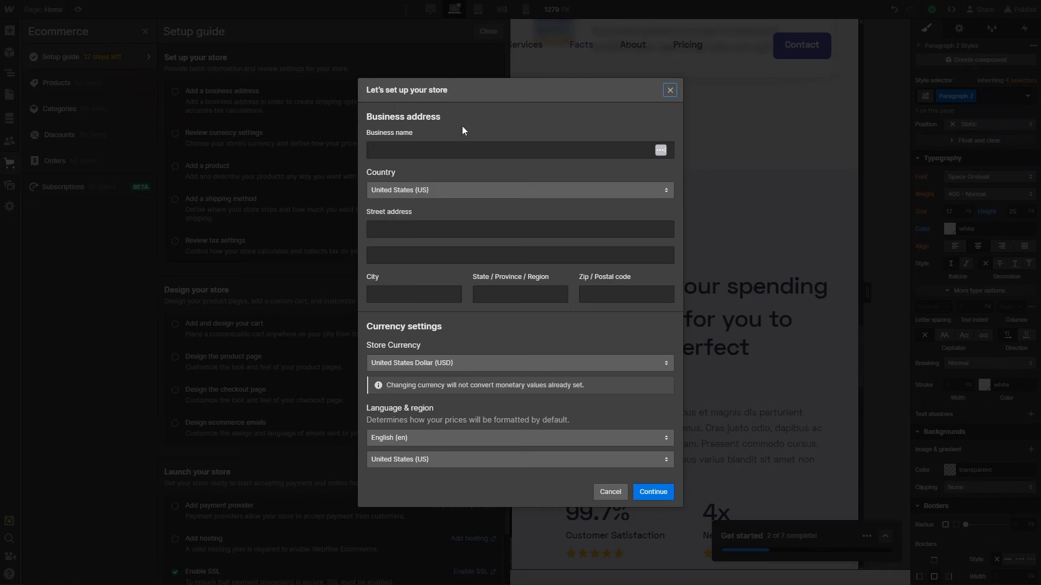
click(455, 148)
click(471, 181)
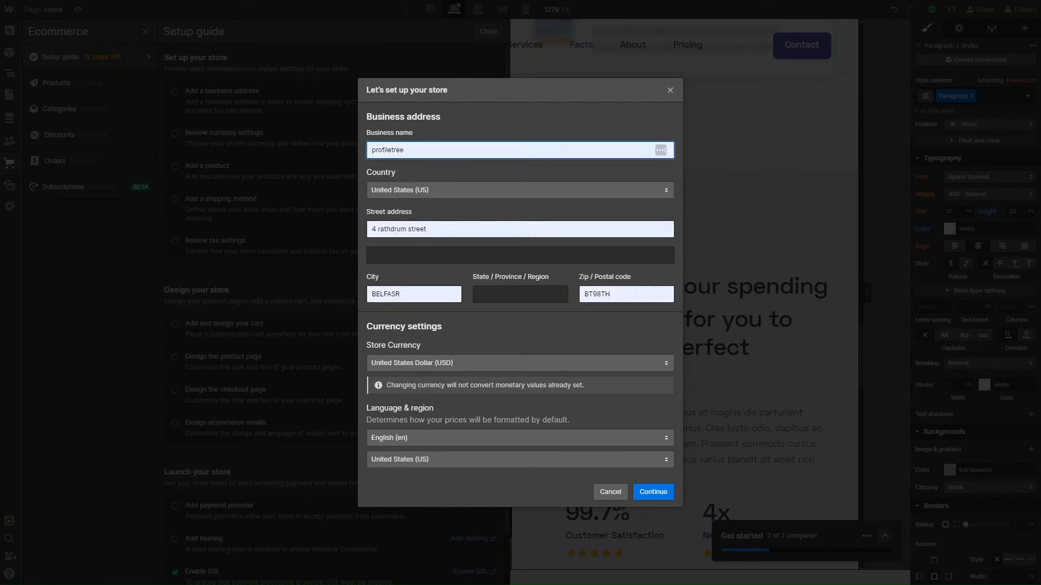
click(520, 191)
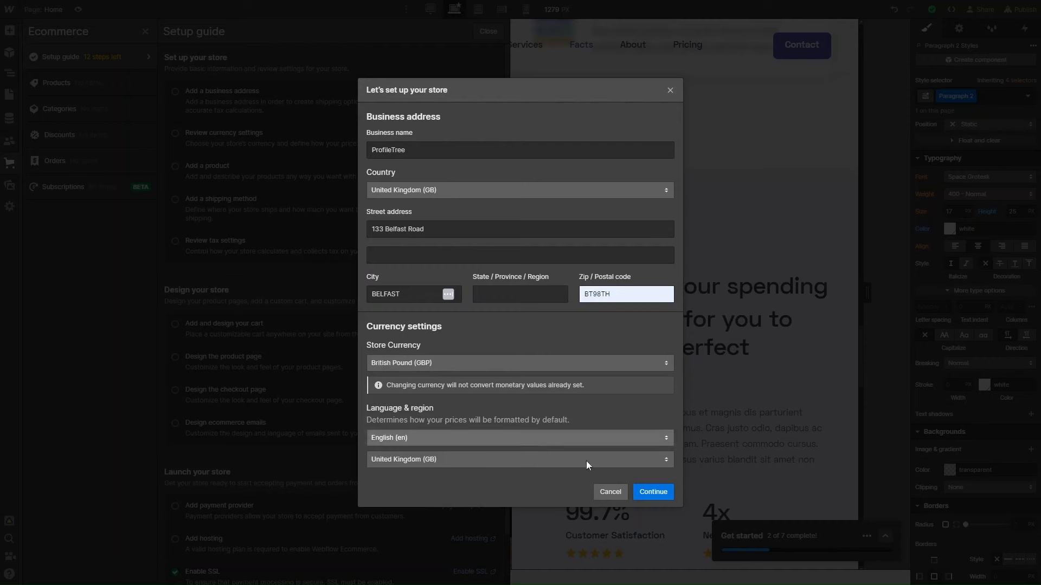
click(654, 493)
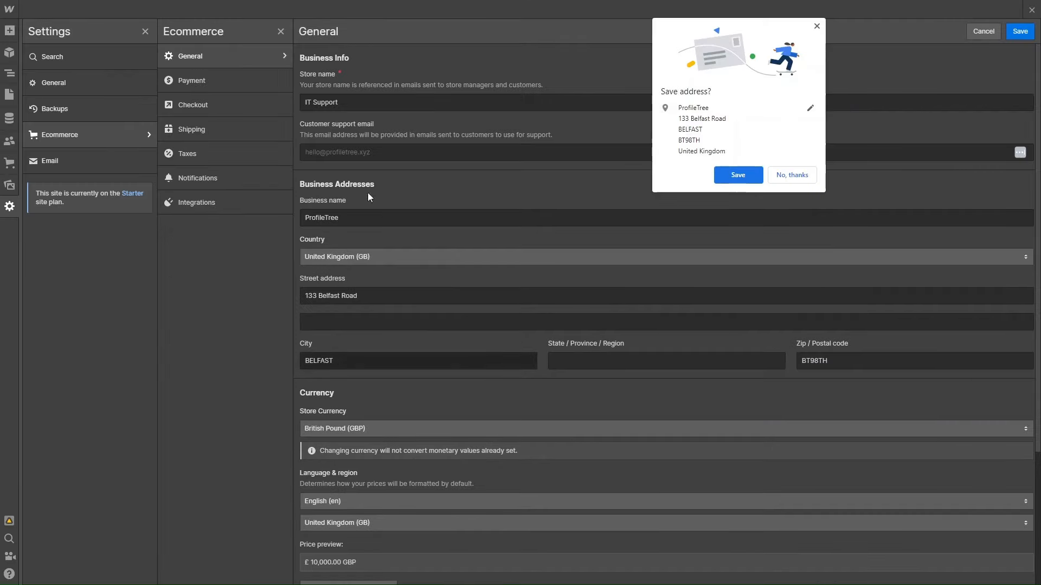
click(800, 169)
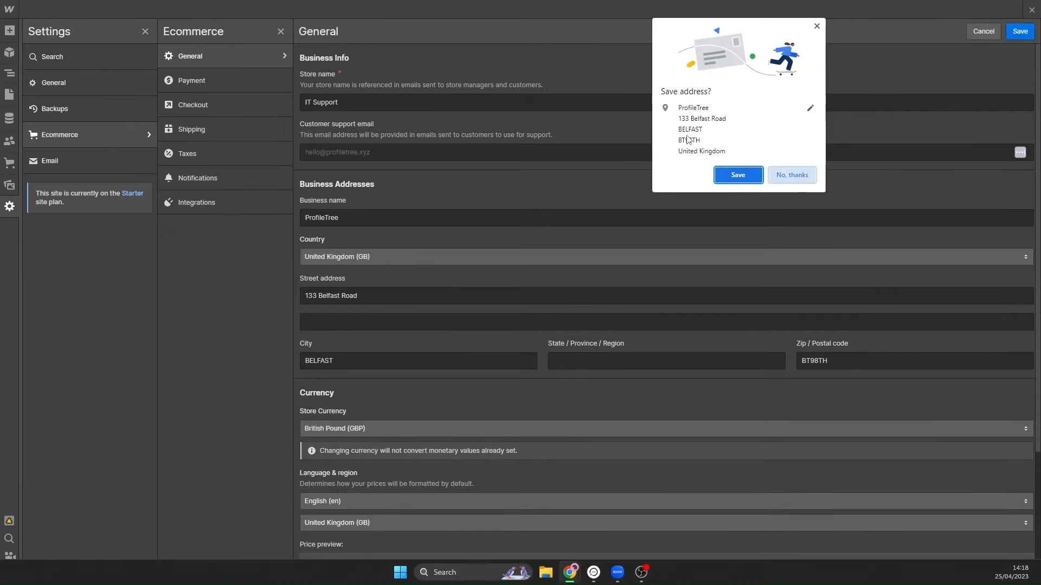
click(801, 175)
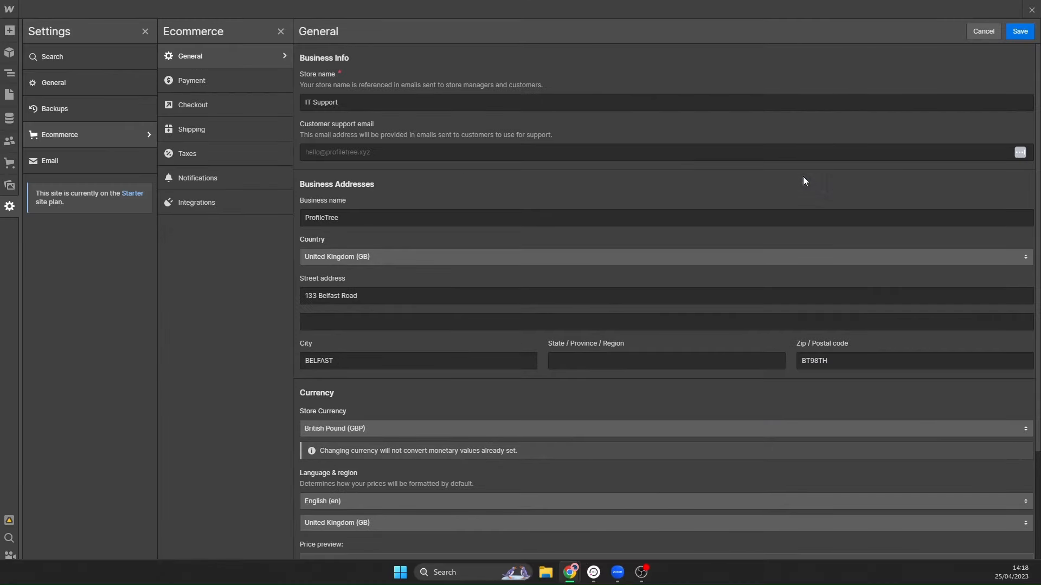
Step: Examine the store's payment provider settings and return to the Ecommerce setup guide
click(240, 80)
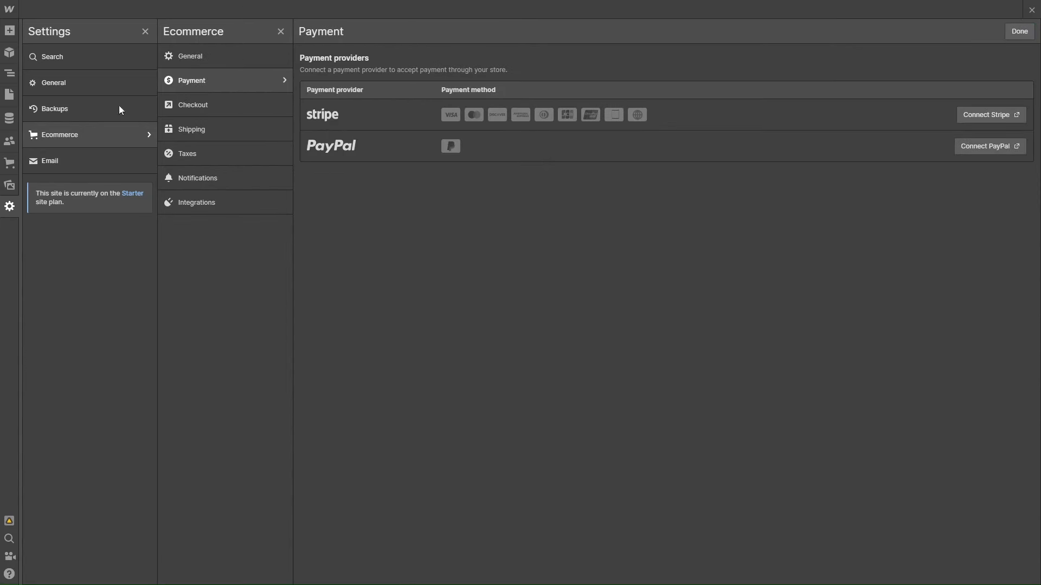
click(18, 161)
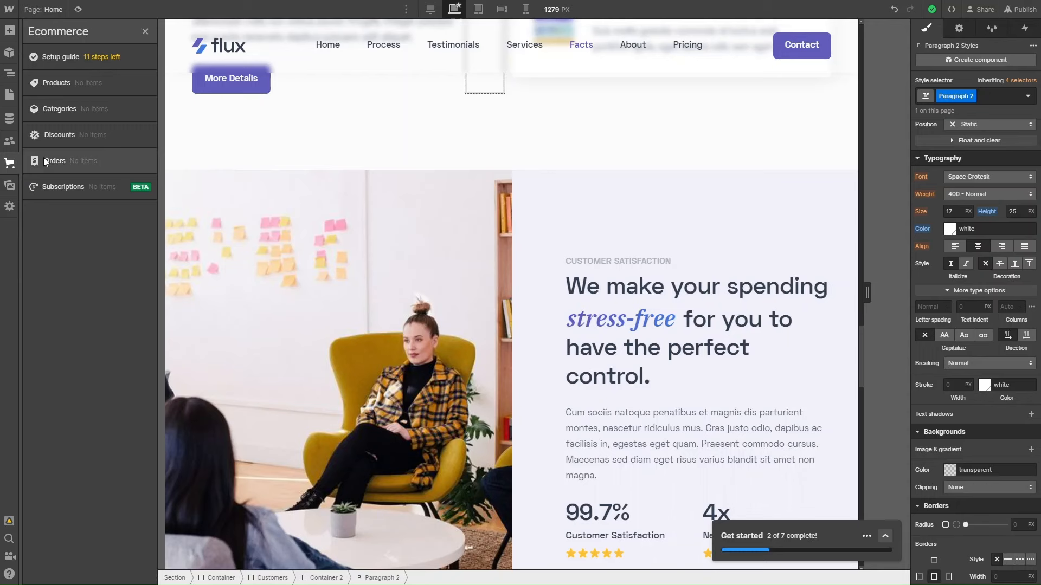
click(79, 60)
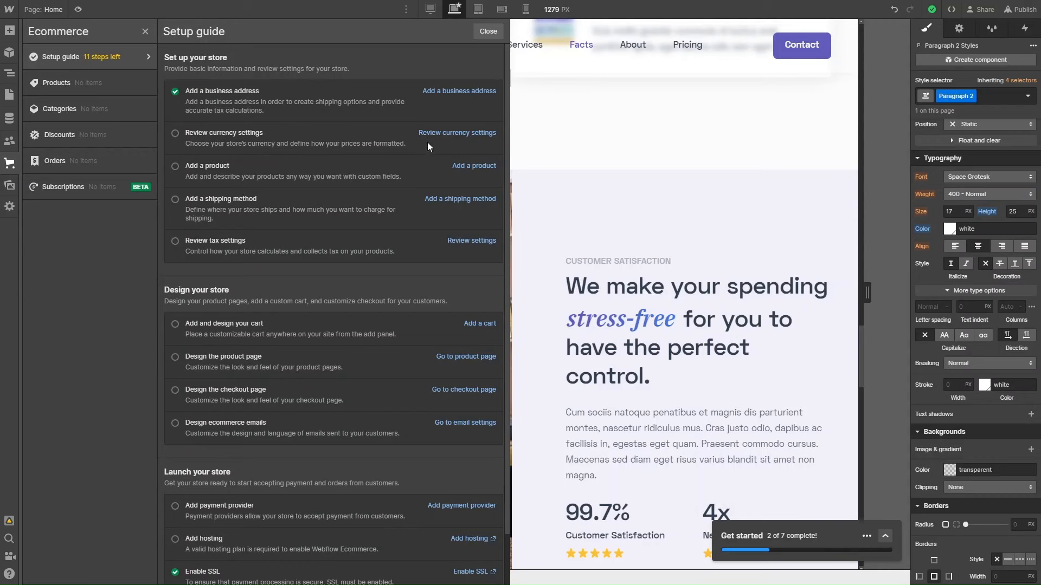
Step: Review the store's currency settings, save the general Ecommerce settings, and return to the Ecommerce setup guide
click(457, 134)
scroll(434, 447, down, 3)
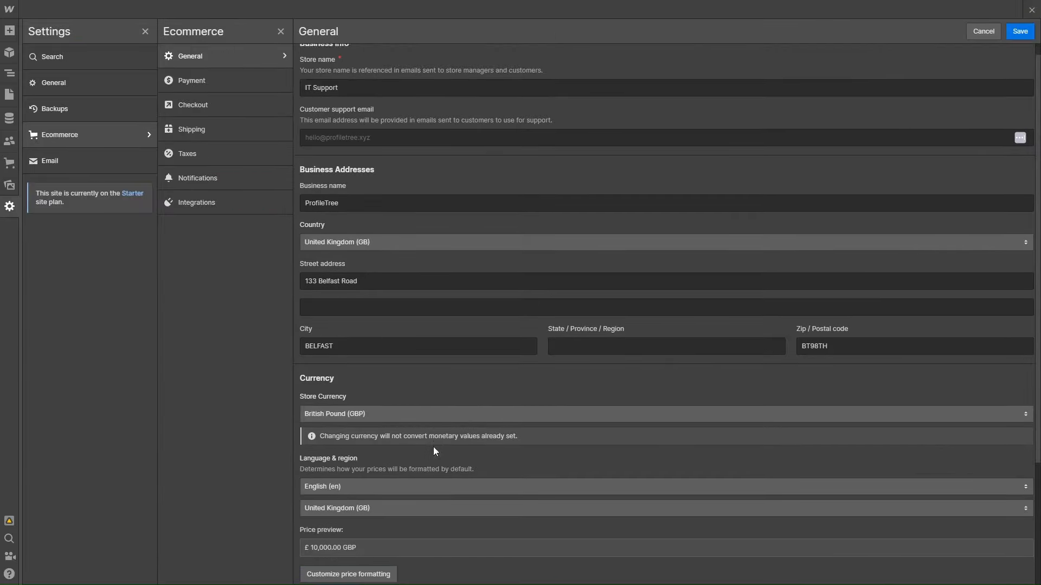
scroll(401, 374, down, 1)
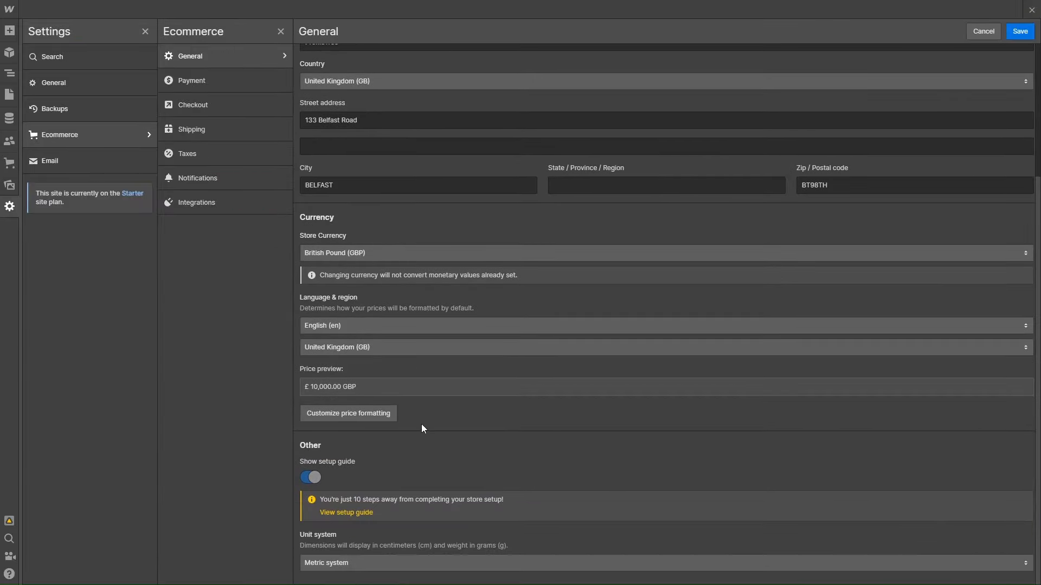
scroll(448, 325, up, 4)
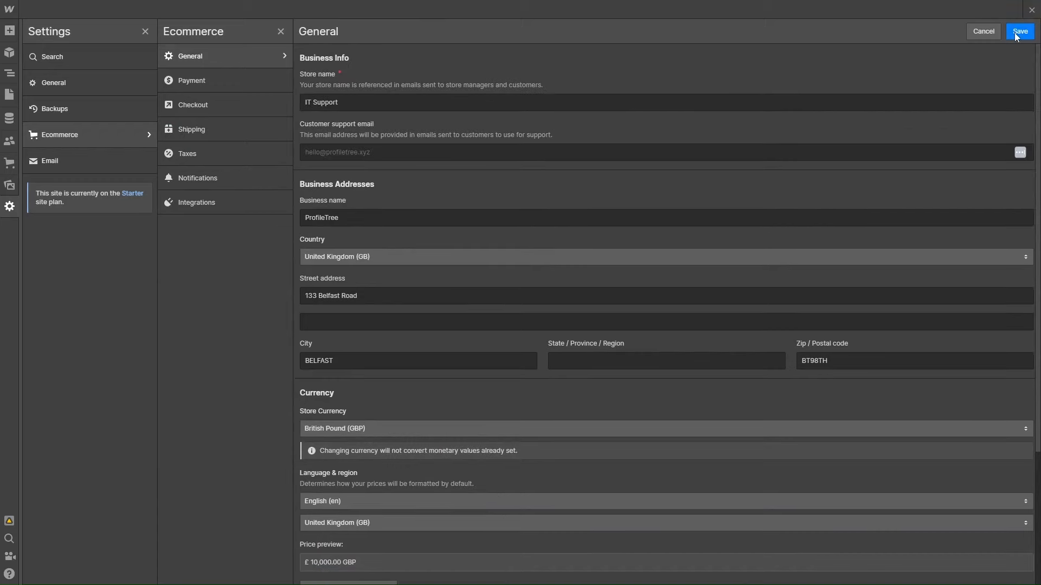
click(1015, 33)
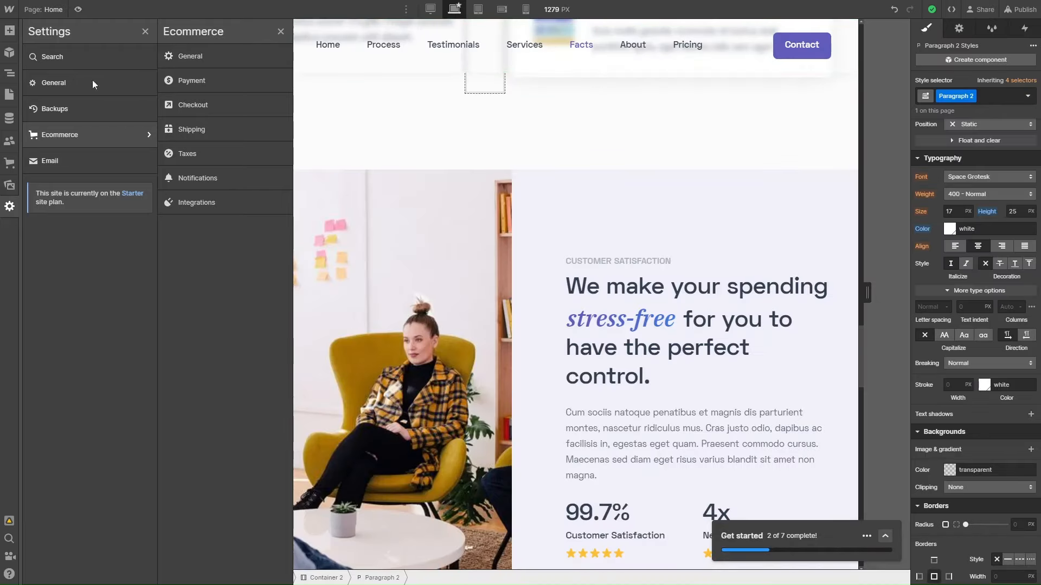
click(9, 163)
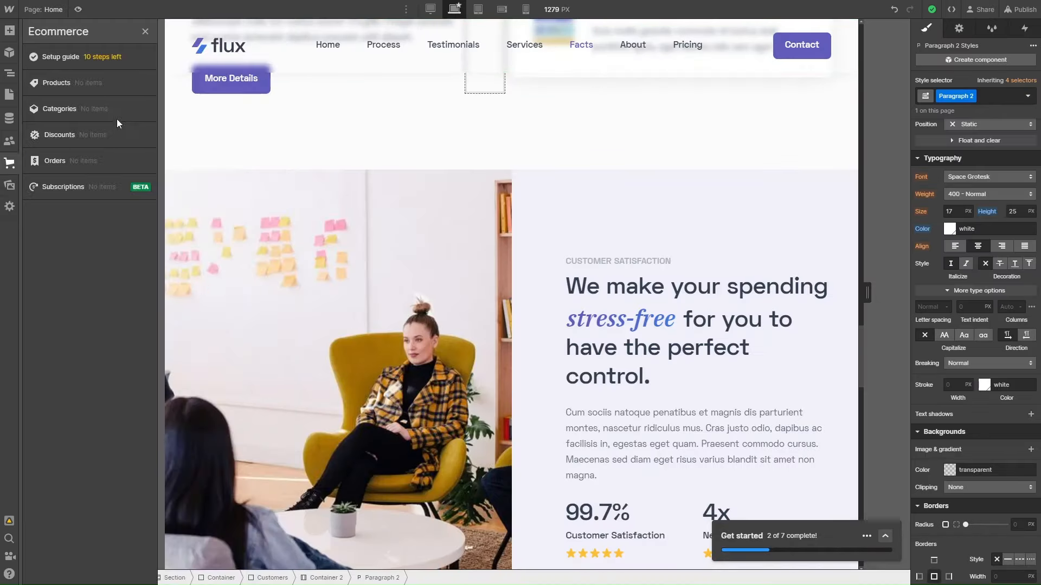
click(122, 54)
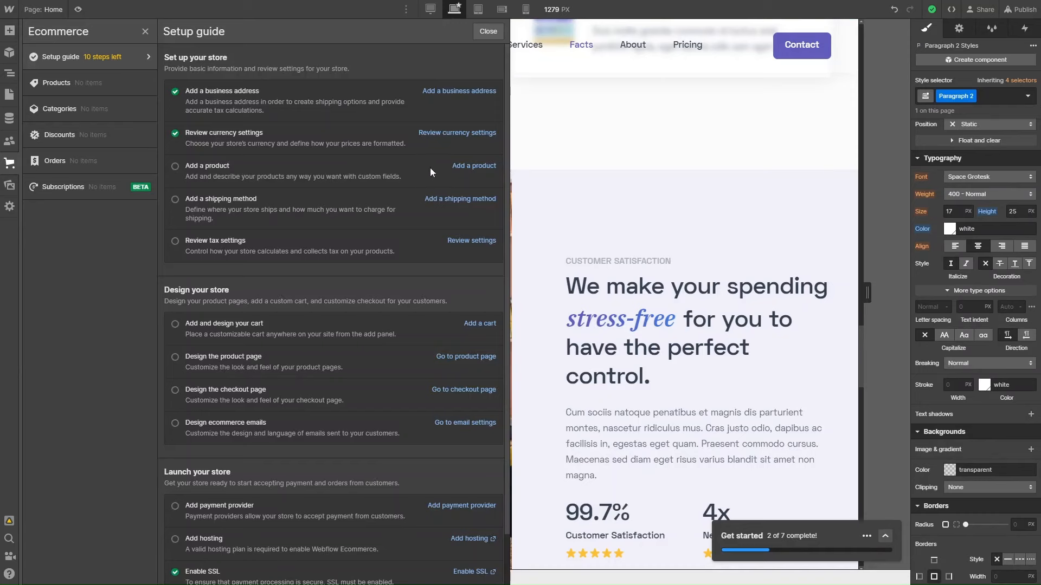
Step: Start a new physical product named Basic Jumper and fill its description with Lorem ipsum placeholder text
click(463, 165)
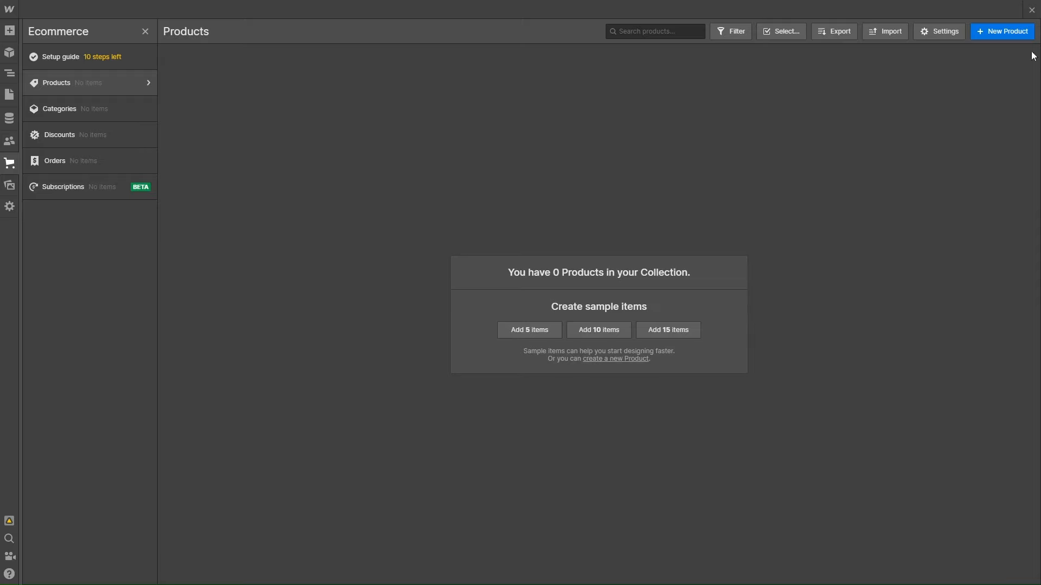
click(1009, 31)
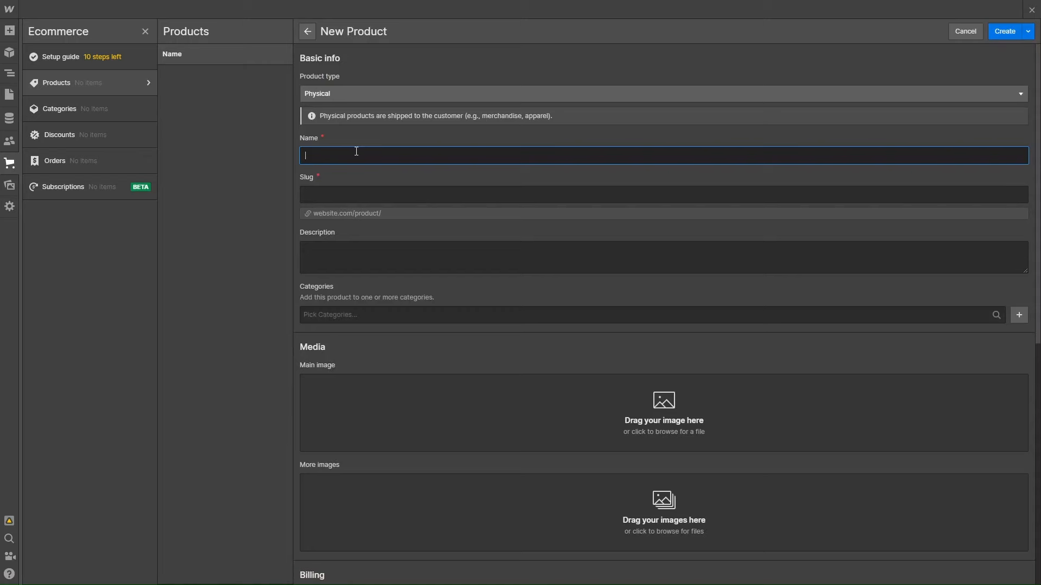
text(Basic Jumper)
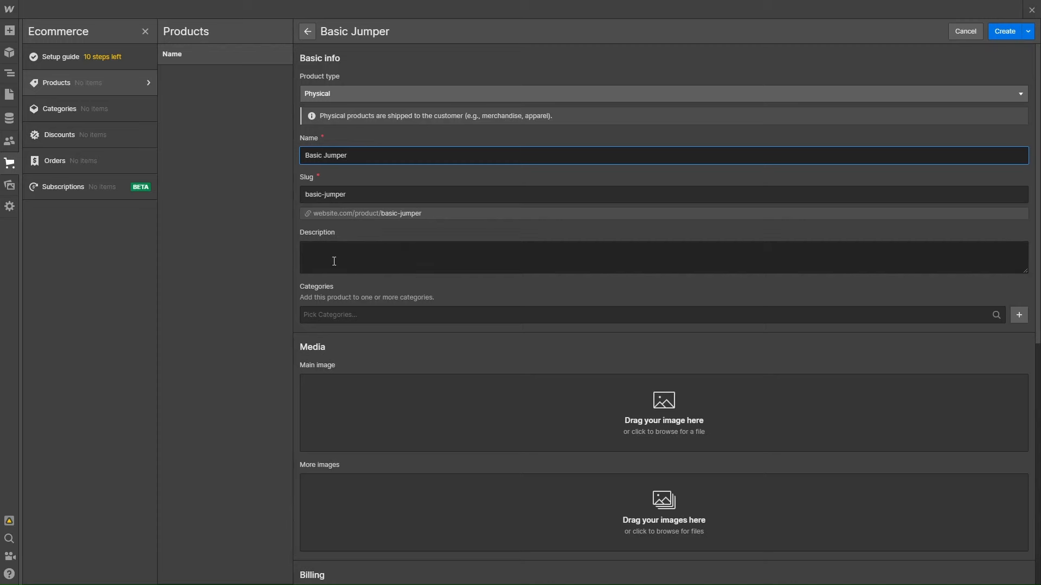
click(421, 270)
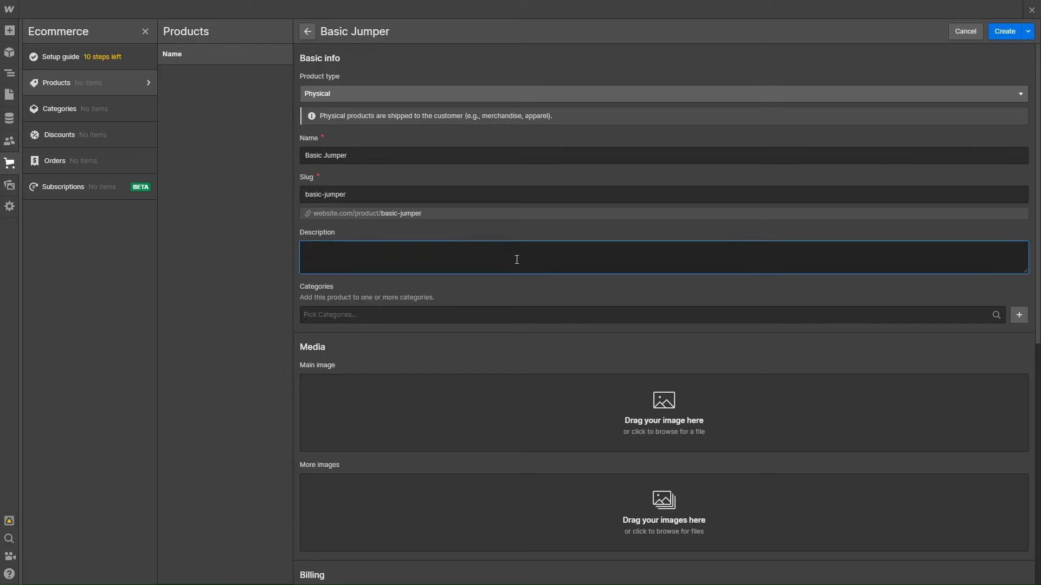
text(Lorem ipsum dolor sit amet, consectetur adipiscing elit. Morbi hendrerit diam ex. Curabitur justo sapien, ultrices a convallis et, porttitor facilisis diam. Curabitur turpis urna, tristique et congue at, semper sed quam. Duis vehicula urna ac purus faucibus, efficitur volutpat metus facilisis.)
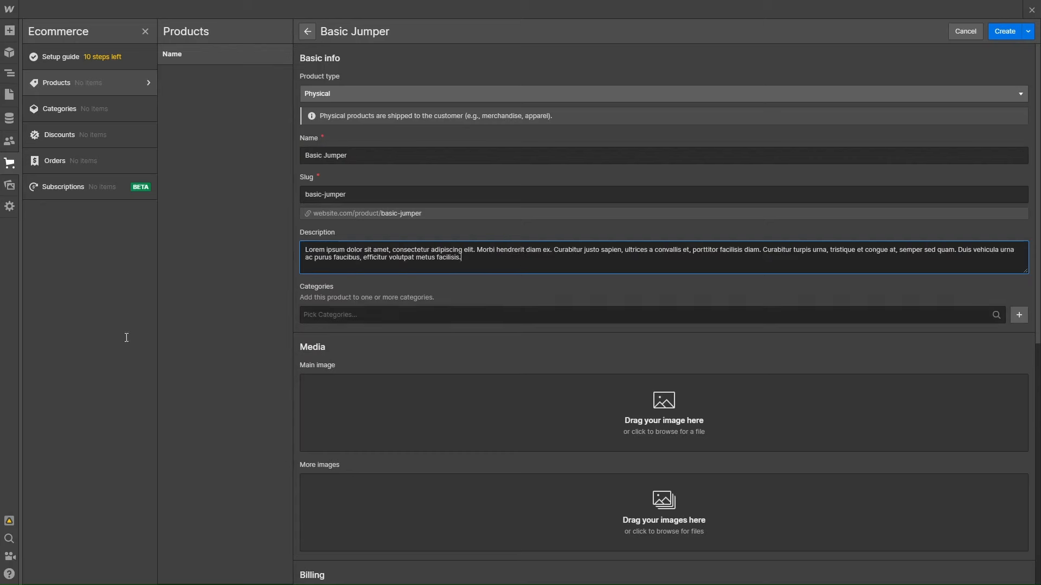
Step: Create a new product category named Clothing and assign it to the Basic Jumper product
click(345, 319)
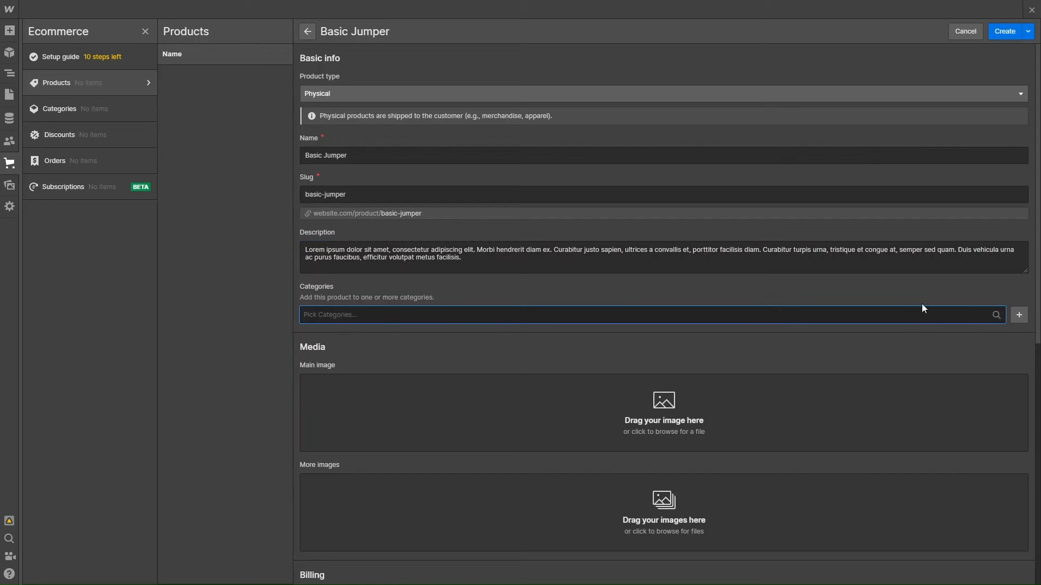
click(1010, 319)
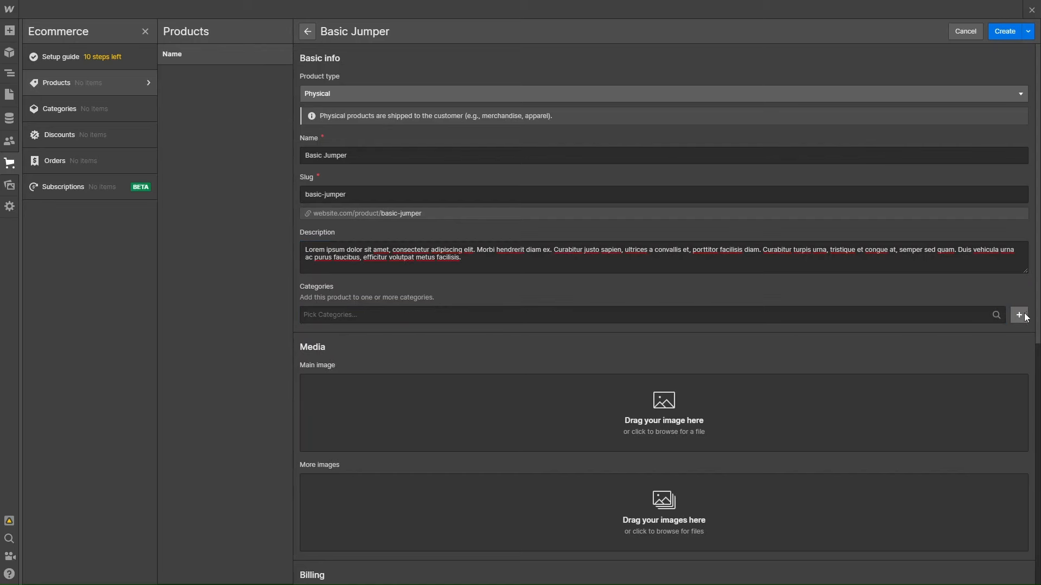
click(963, 313)
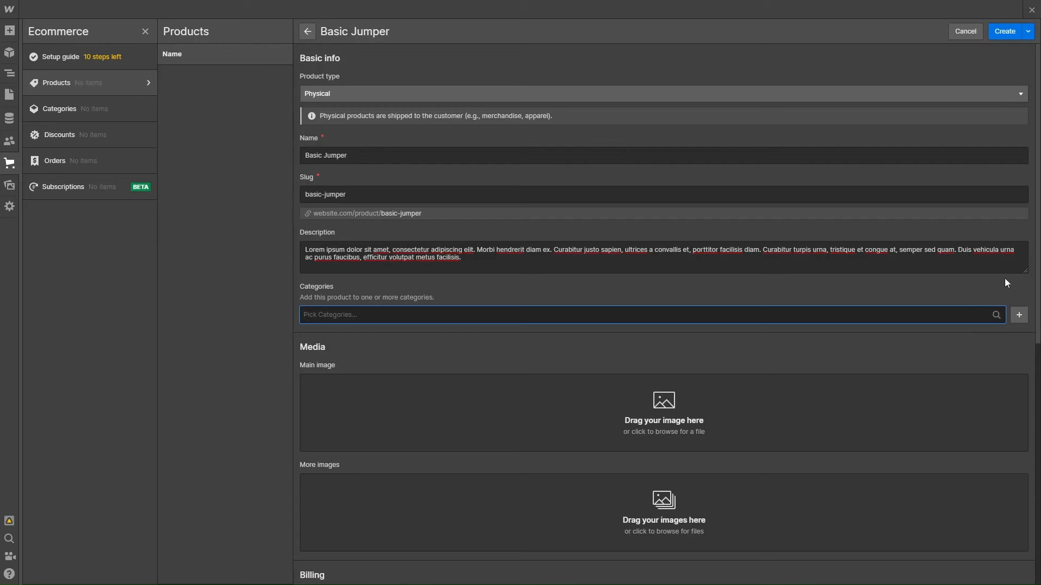
text(Clothuing)
key(Return)
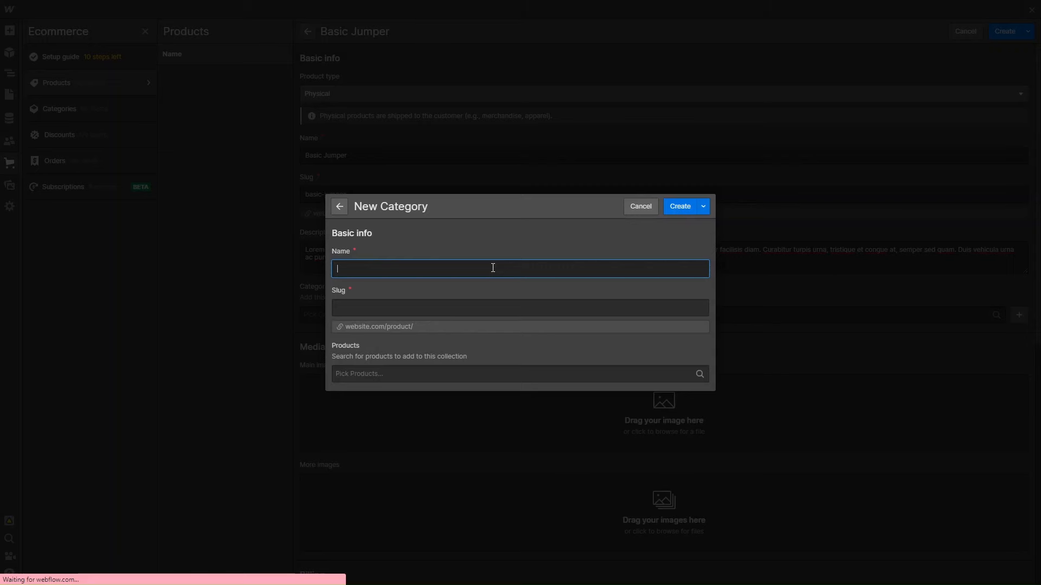
text(Cloth)
key(BackSpace)
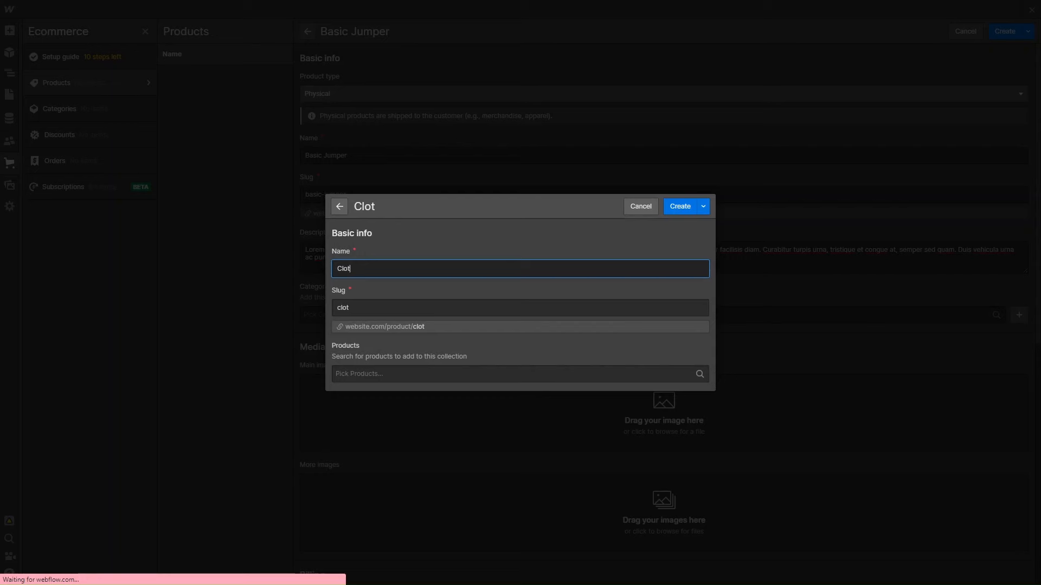
key(BackSpace)
key(BackSpace)
key(BackSpace)
key(BackSpace)
text(hin)
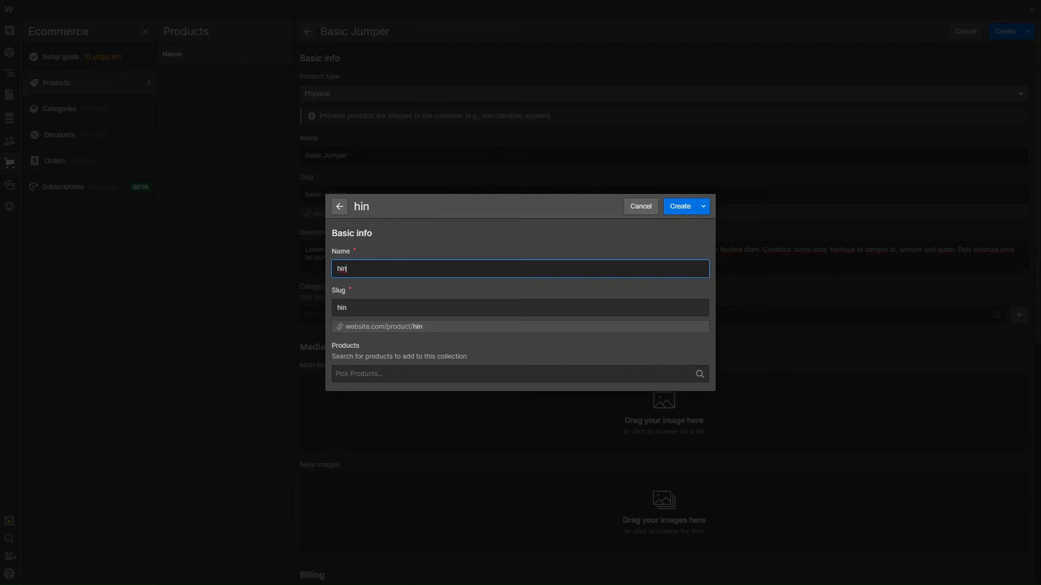
key(BackSpace)
key(BackSpace)
key(BackSpace)
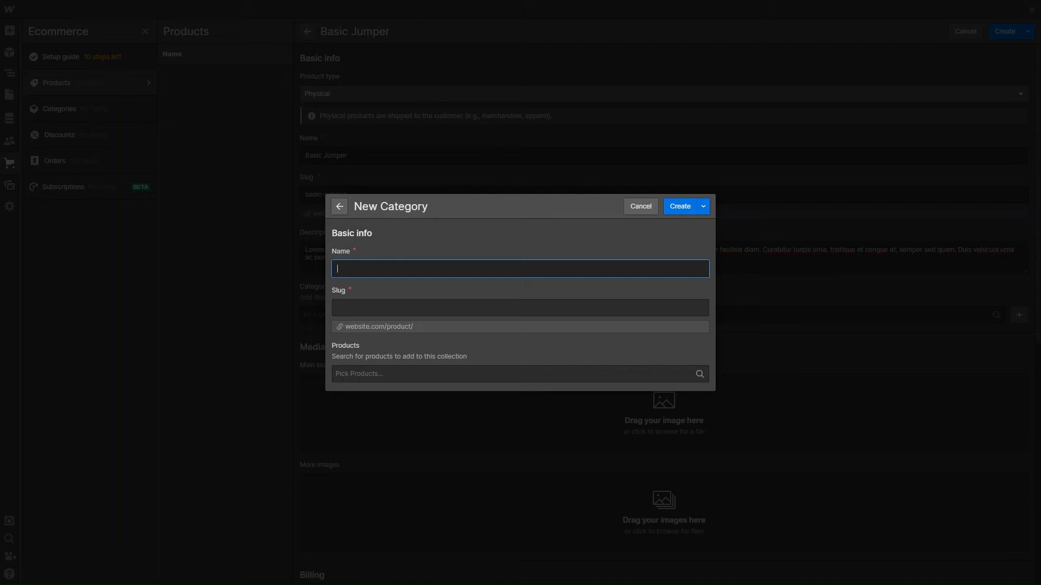
text(Clothing)
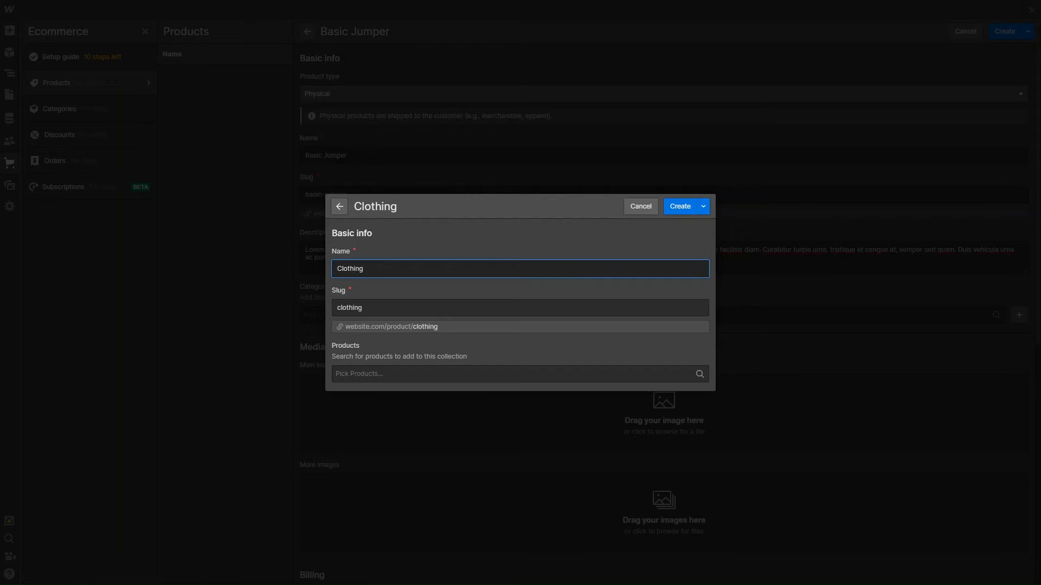
click(680, 212)
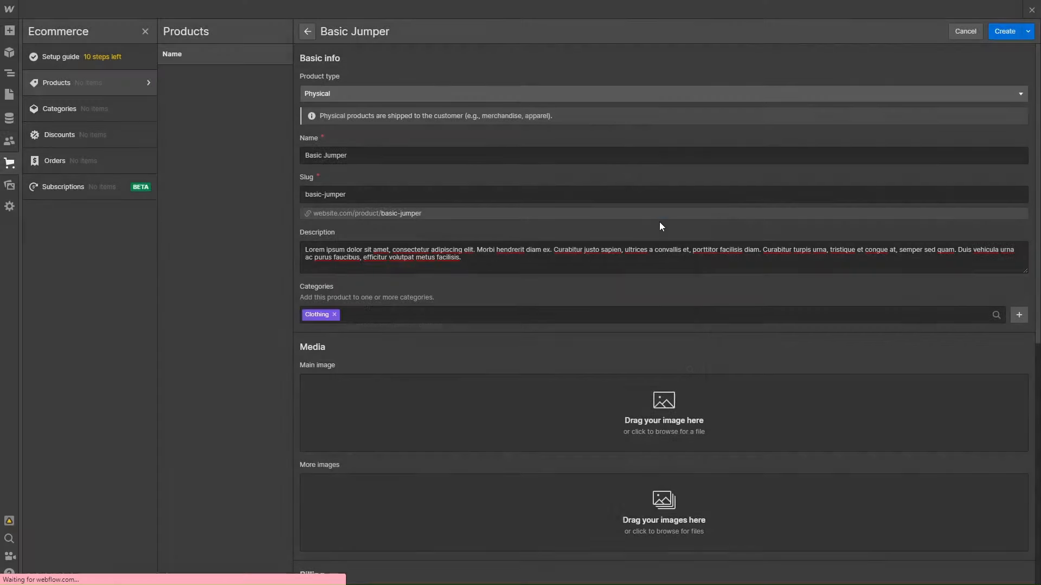
Step: Upload the haulage_9 image from the Desktop folder as the Basic Jumper's main image
scroll(502, 380, down, 1)
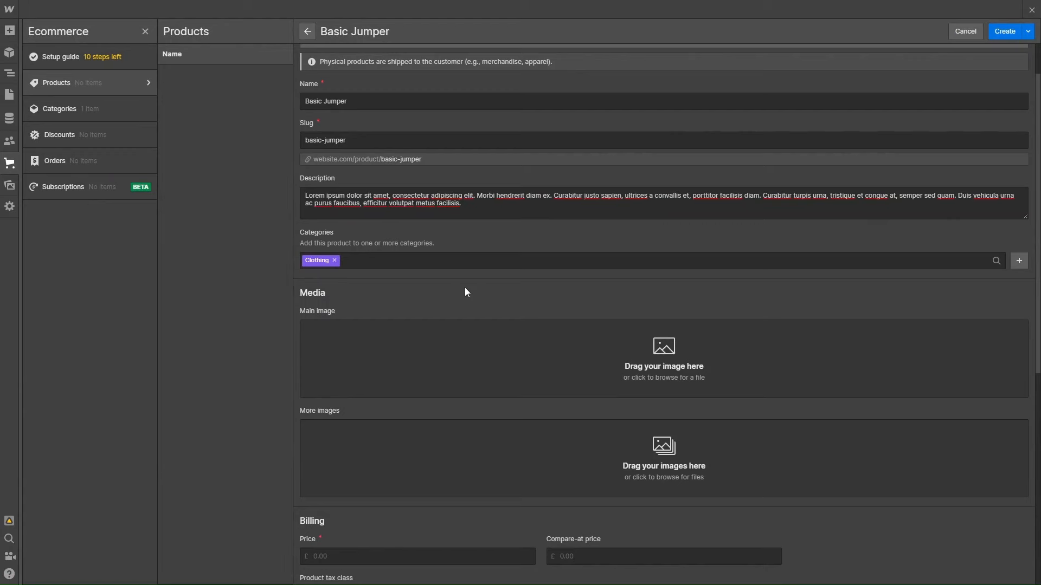
scroll(587, 343, down, 3)
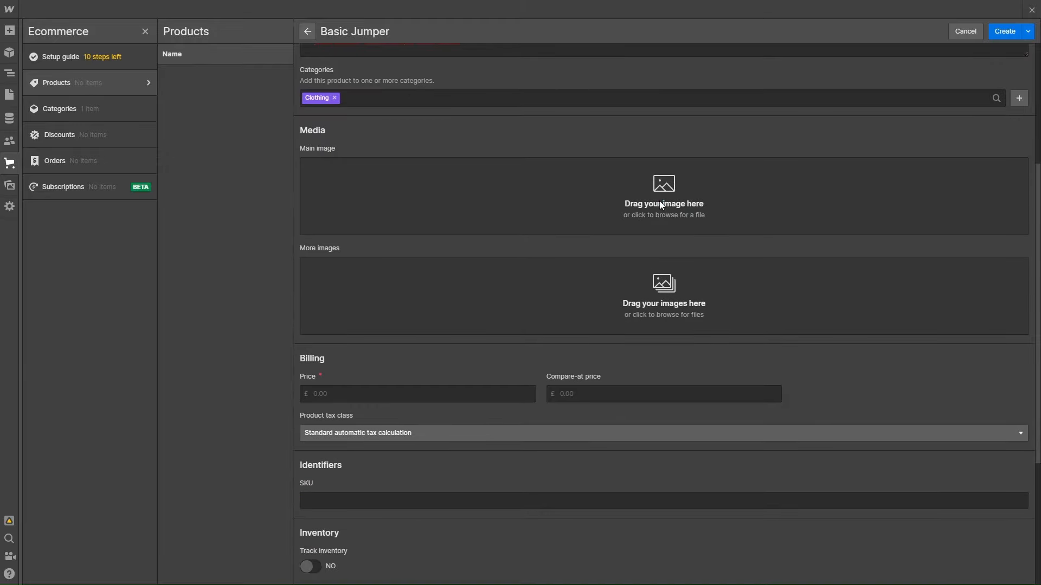
click(661, 191)
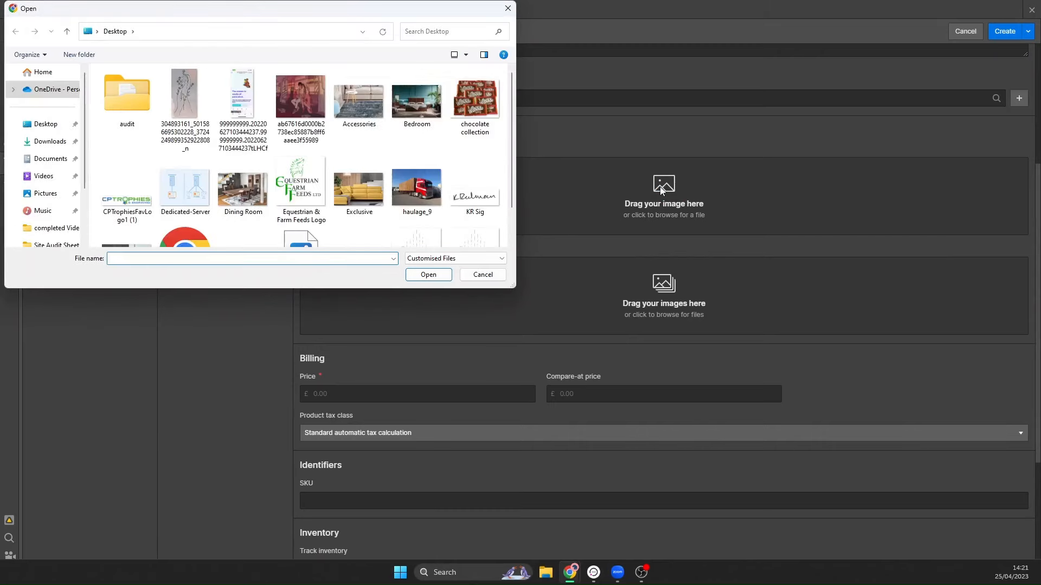
scroll(428, 205, down, 1)
click(432, 152)
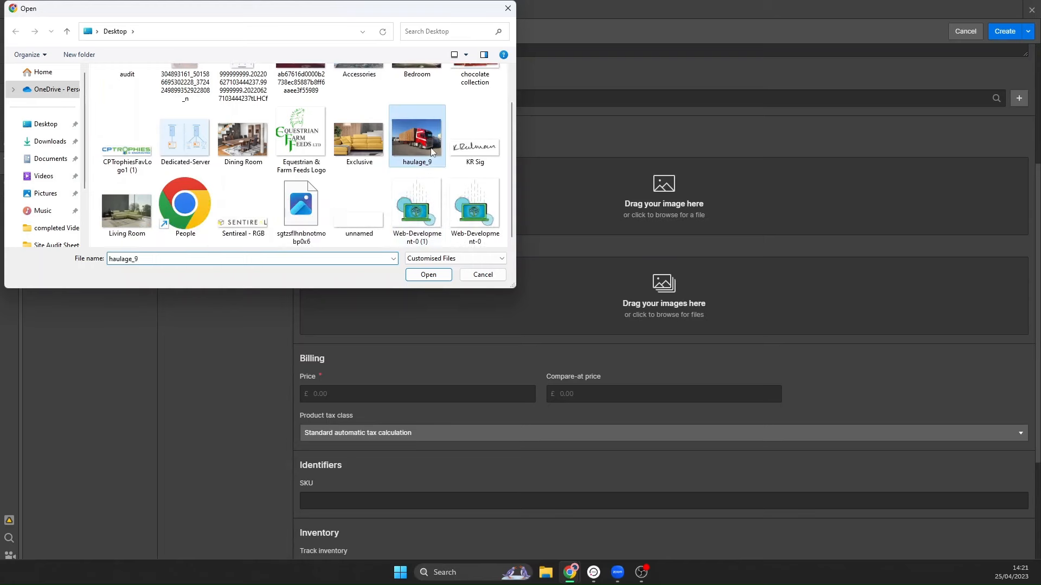
click(422, 275)
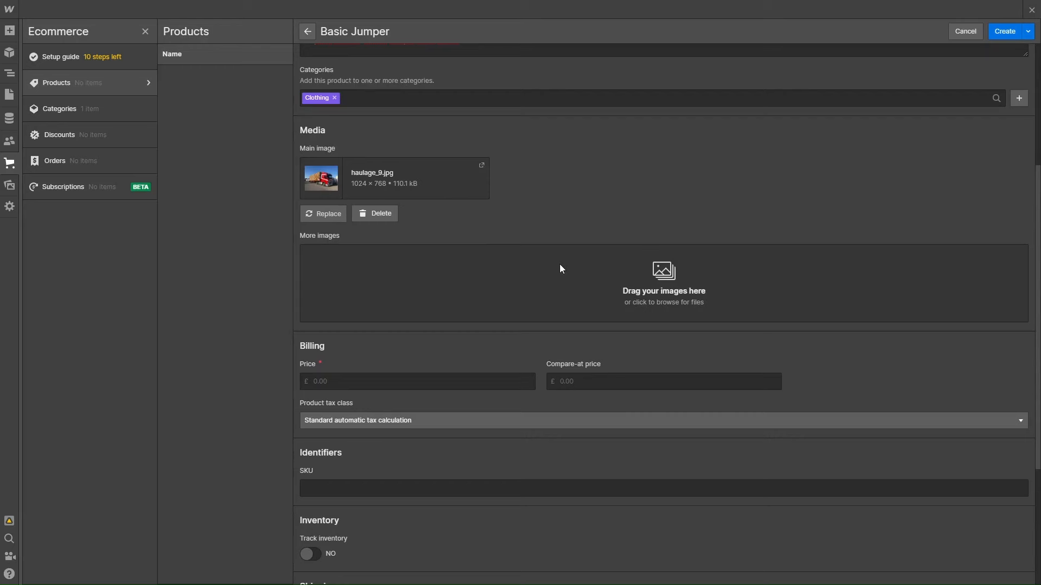
Step: Set the Basic Jumper's price to £20.00 and its compare-at price to £25.00
scroll(365, 371, down, 2)
click(361, 268)
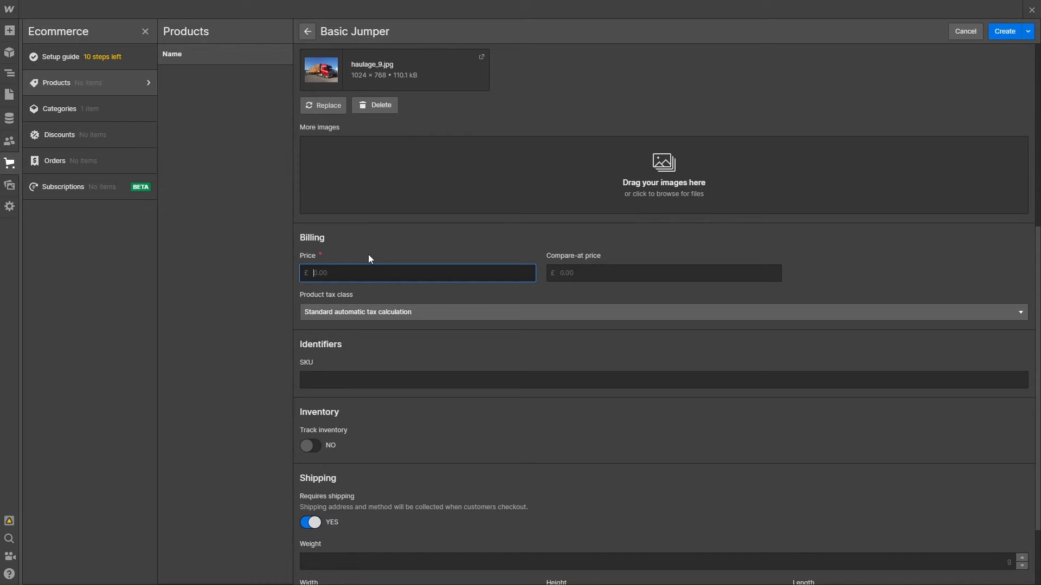
text(20.00)
click(591, 268)
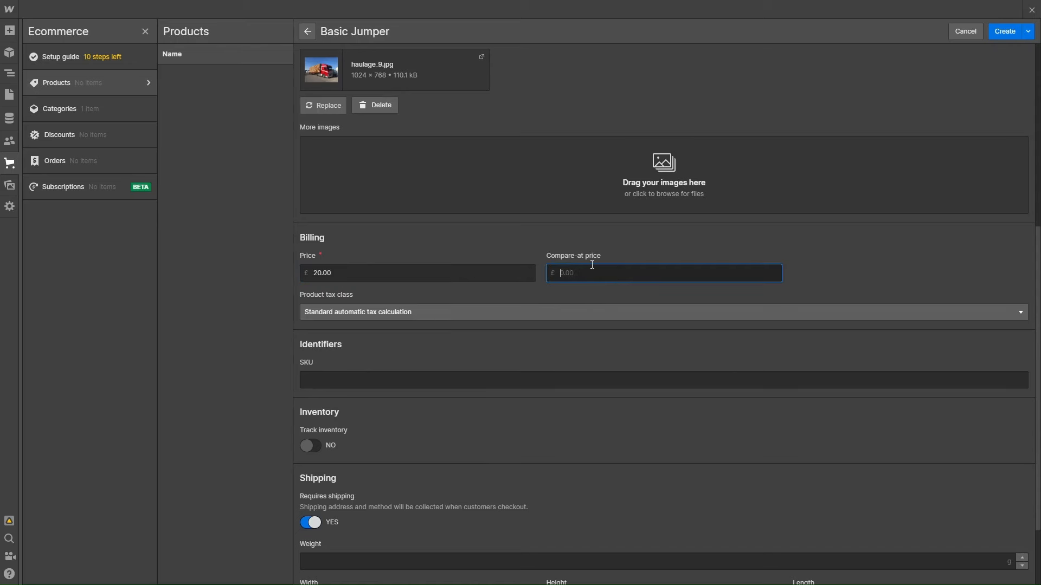
text(25.00)
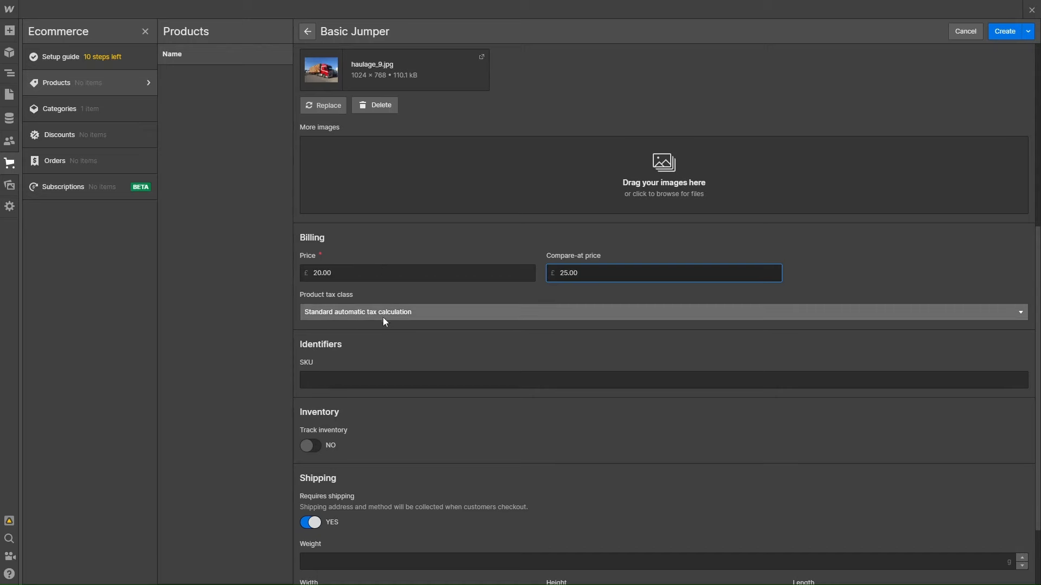
Step: Enable inventory tracking for the Basic Jumper with a quantity of 50 and create the product
scroll(385, 372, down, 1)
scroll(386, 371, down, 3)
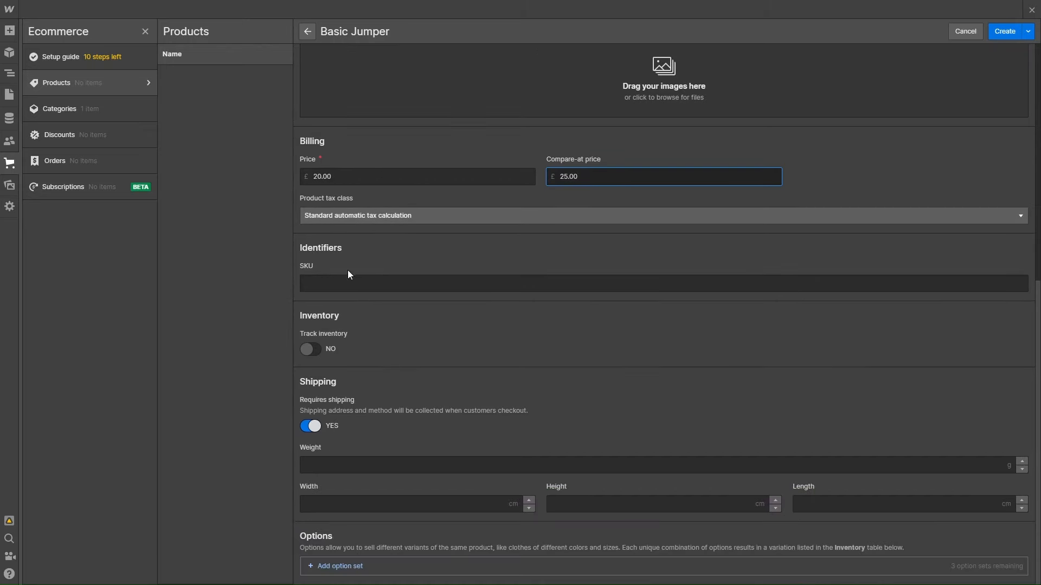
click(316, 348)
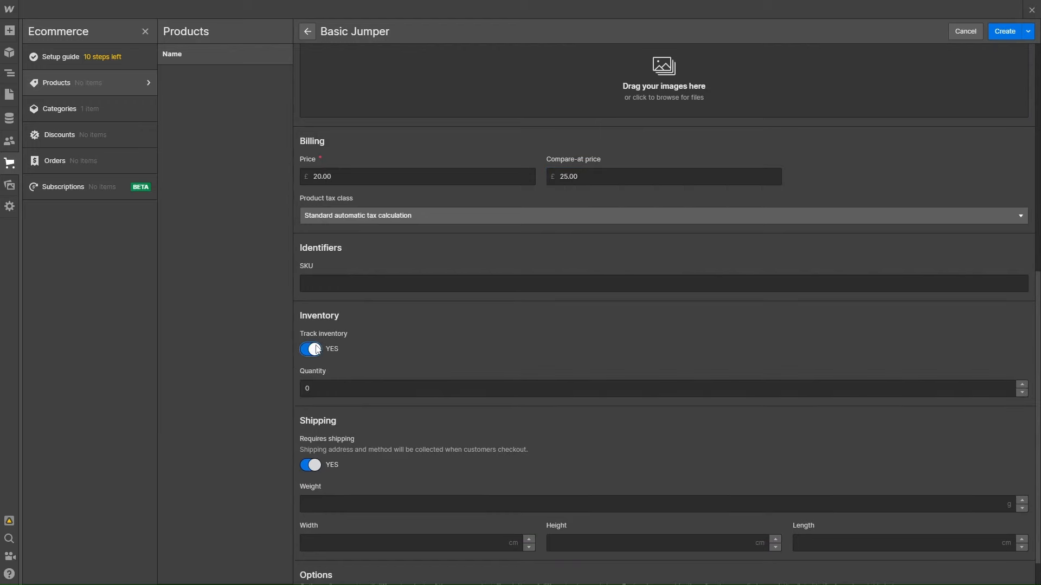
click(340, 388)
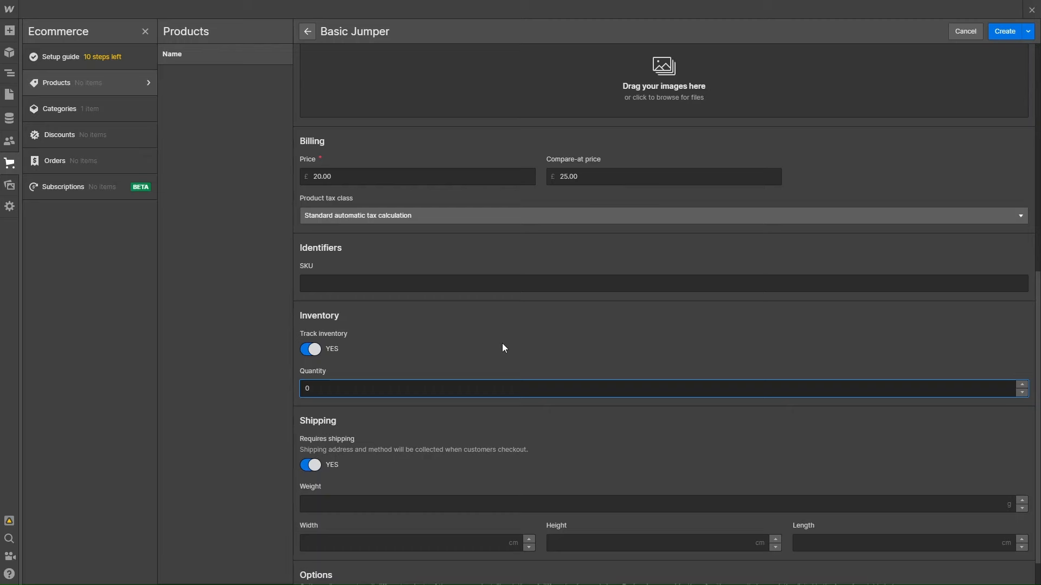
text(50)
scroll(424, 430, down, 2)
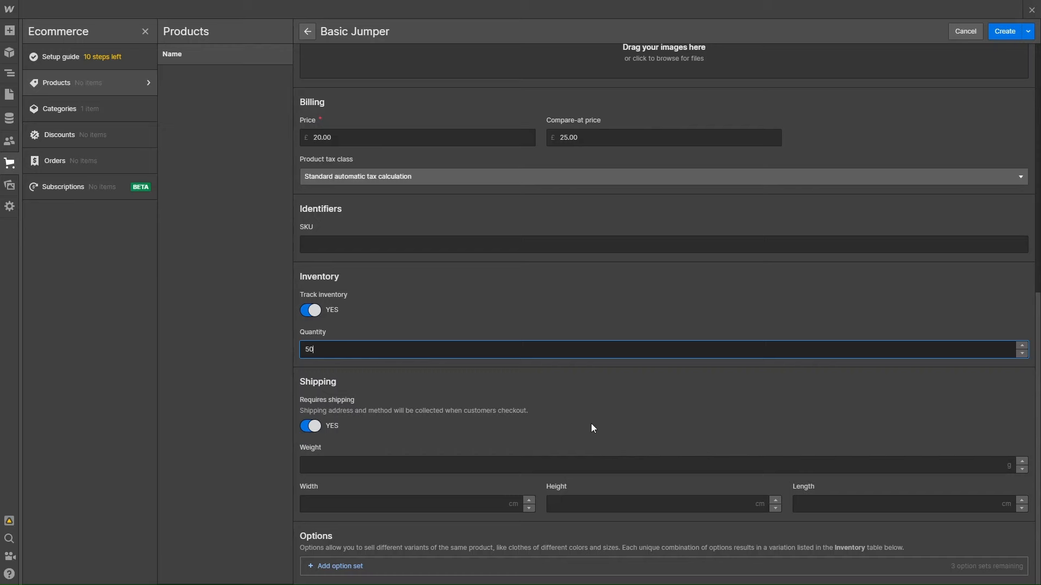
click(1003, 32)
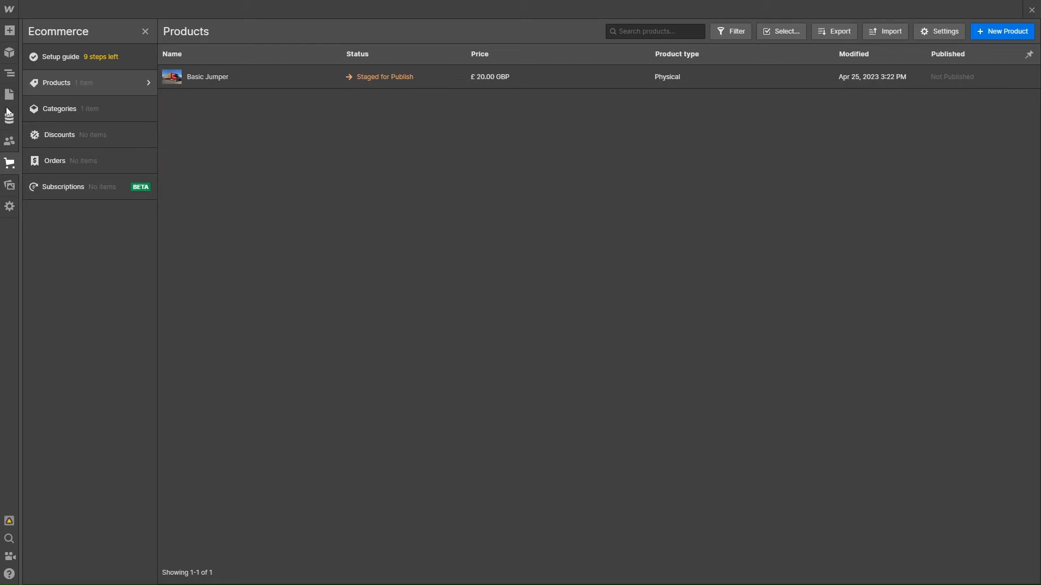
Step: Leave the product list and reopen the store's Ecommerce setup guide
click(8, 163)
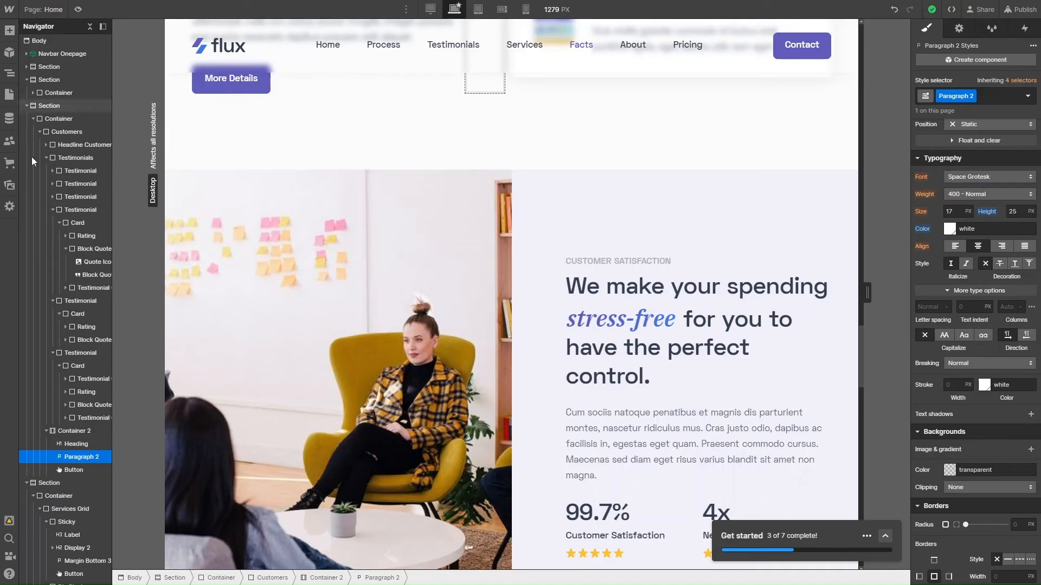
click(8, 163)
click(77, 60)
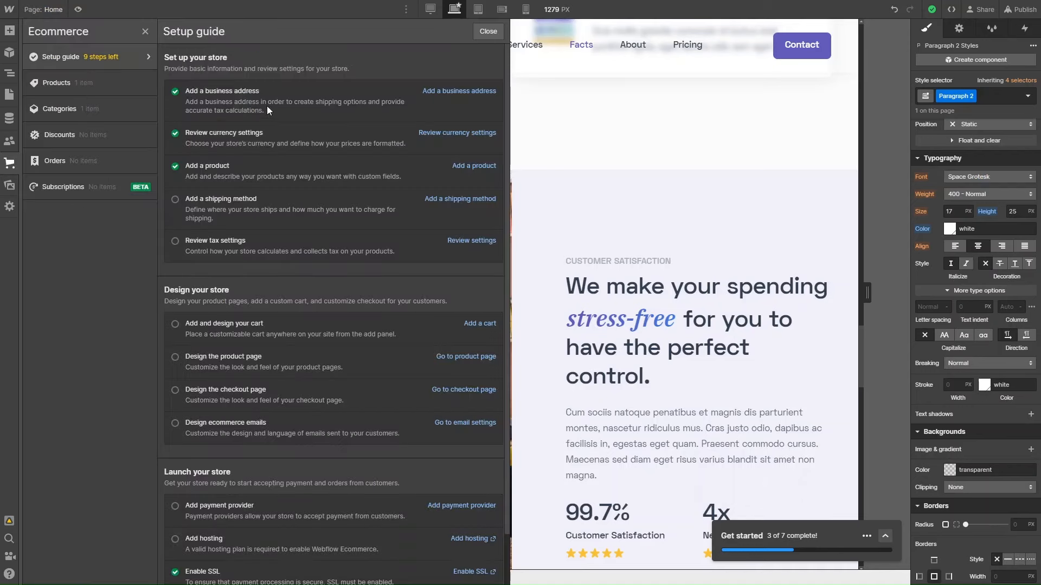
Step: Start a new flat-rate shipping method in the United Kingdom Domestic Shipping zone and enter 2 in its name
click(484, 200)
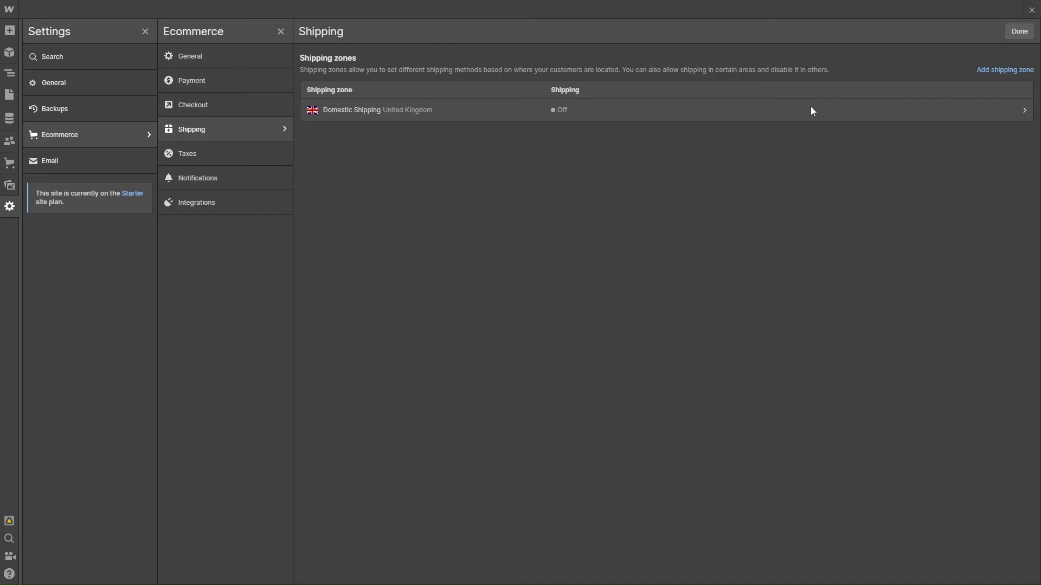
click(405, 106)
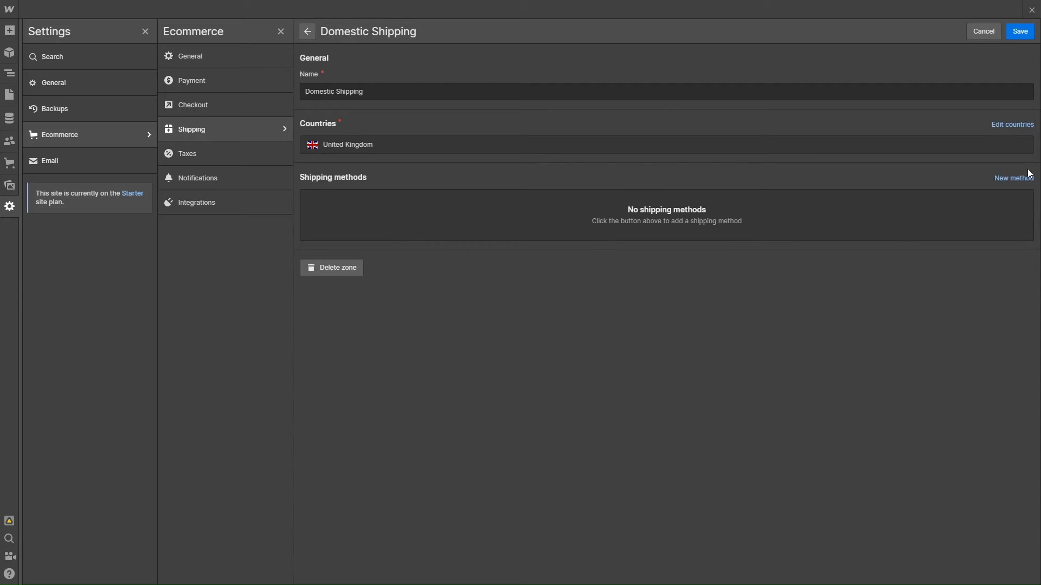
click(1013, 181)
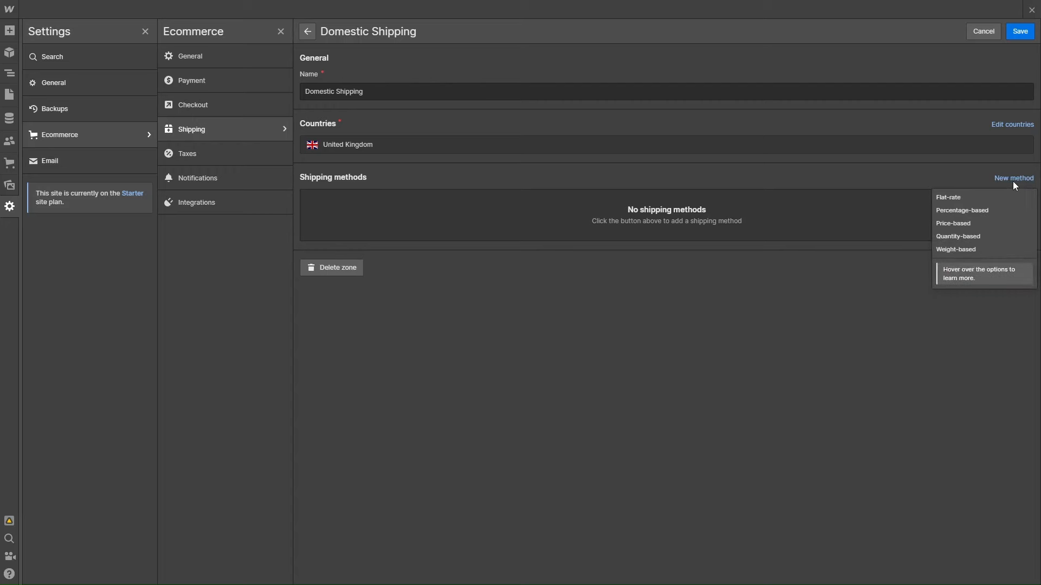
click(973, 201)
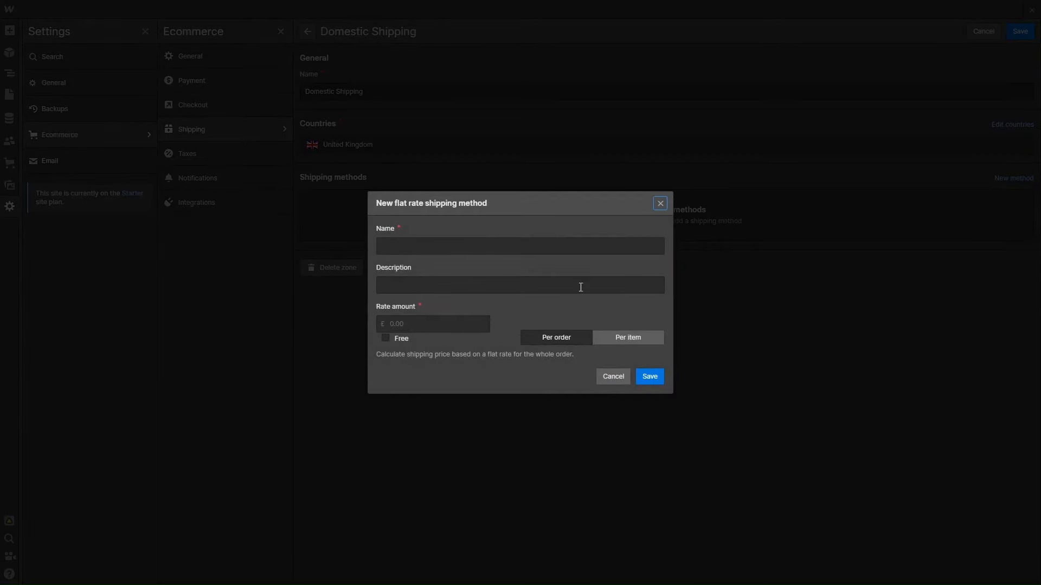
click(477, 242)
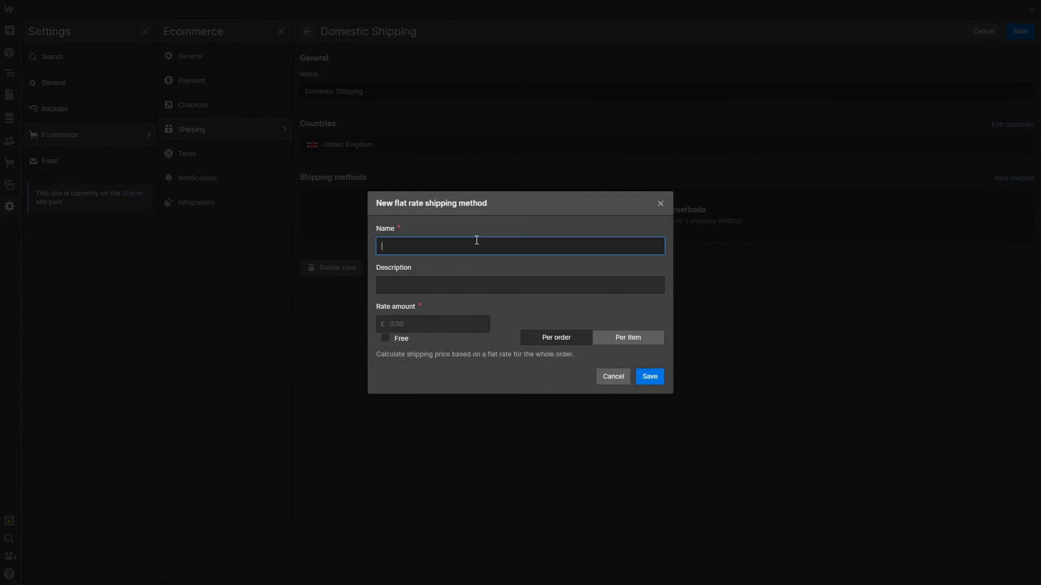
text(2)
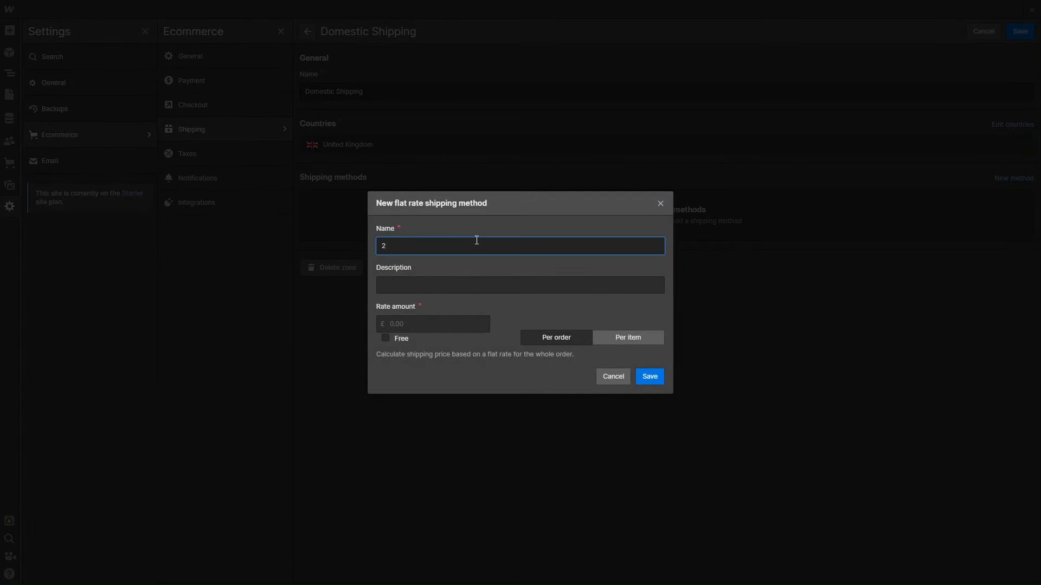
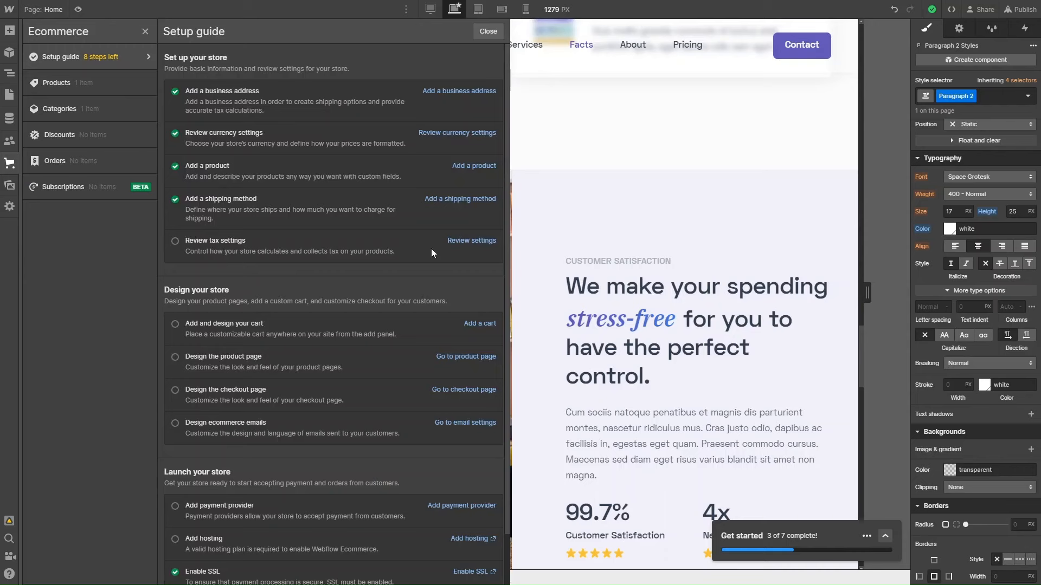
Step: Save the store's tax settings with all taxes included in prices and return to the Ecommerce setup guide
click(471, 241)
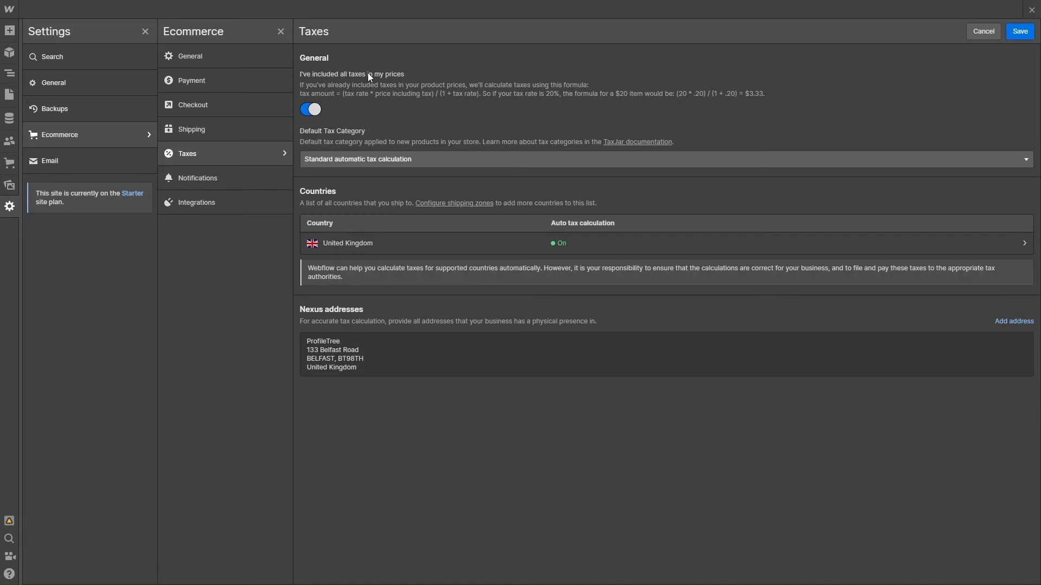
click(312, 110)
click(314, 110)
click(1031, 35)
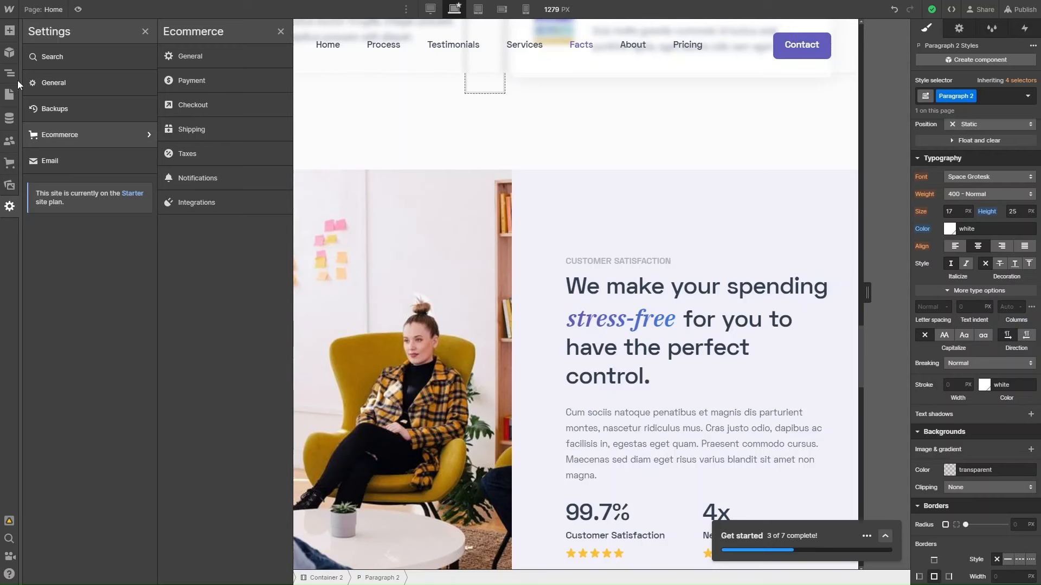
click(9, 164)
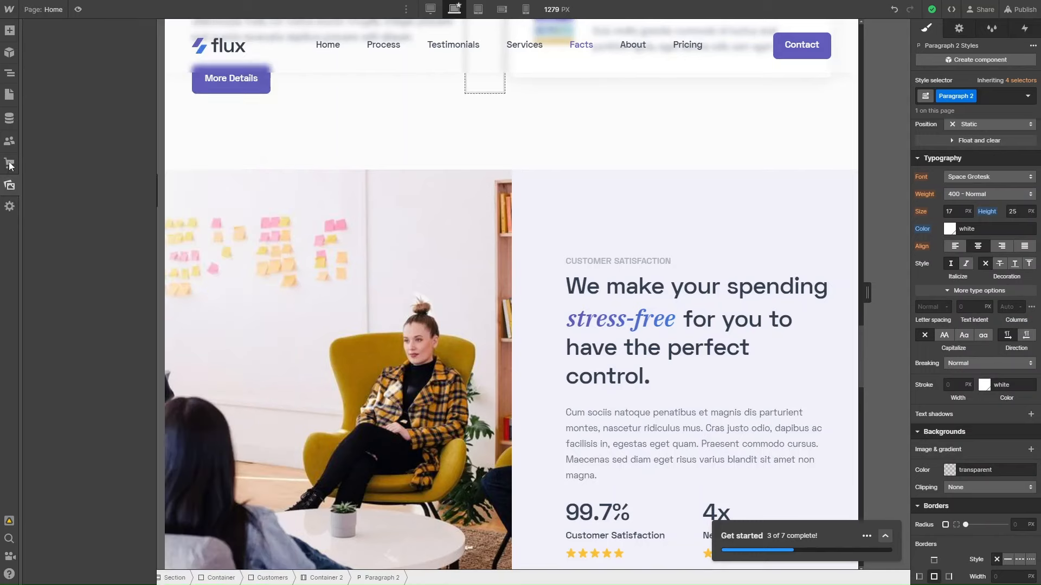
click(86, 60)
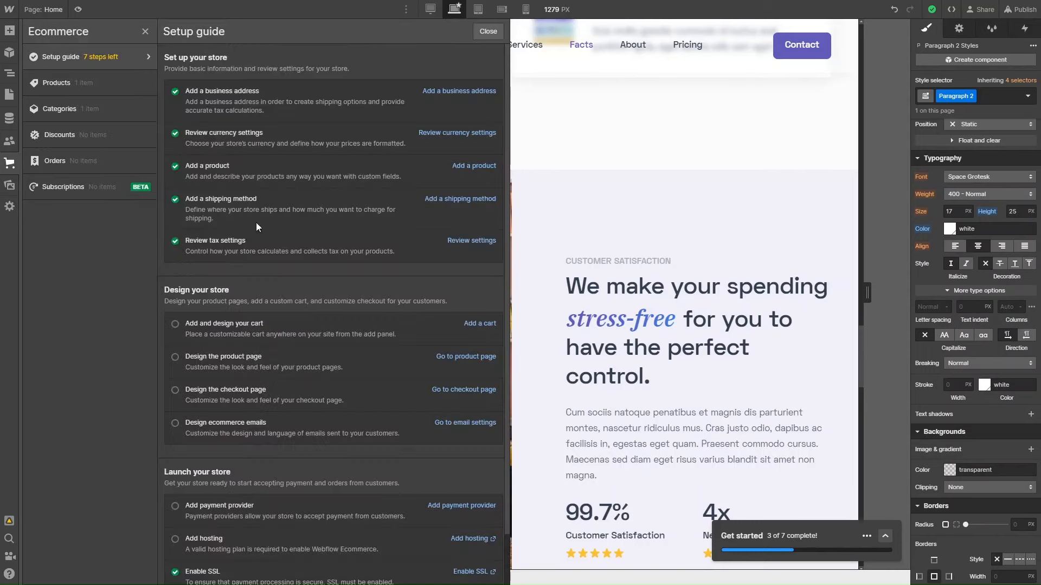
Step: Review the design and launch tasks in the setup guide and open the payment provider settings
scroll(356, 339, down, 1)
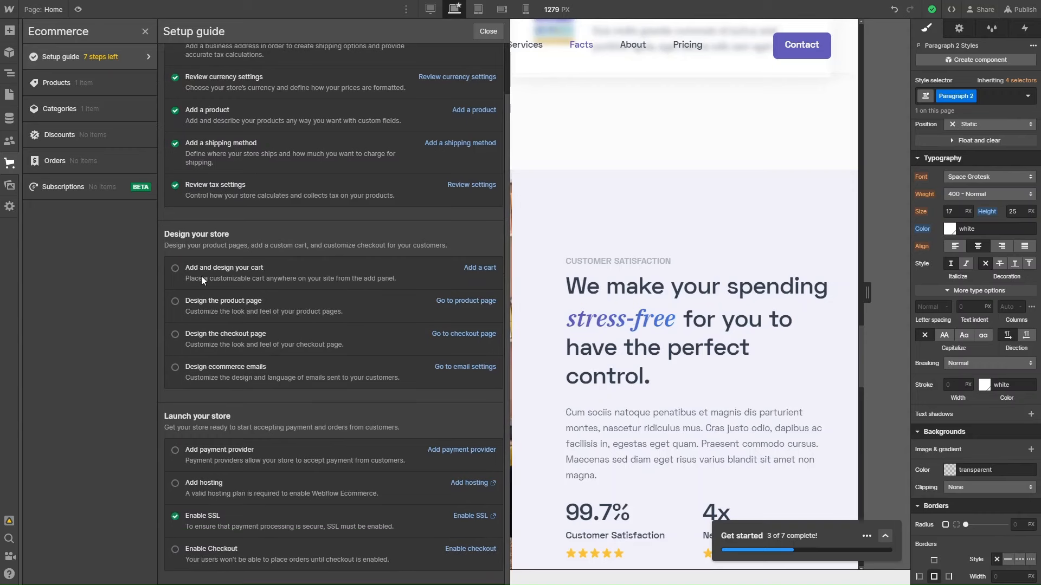
scroll(266, 167, up, 1)
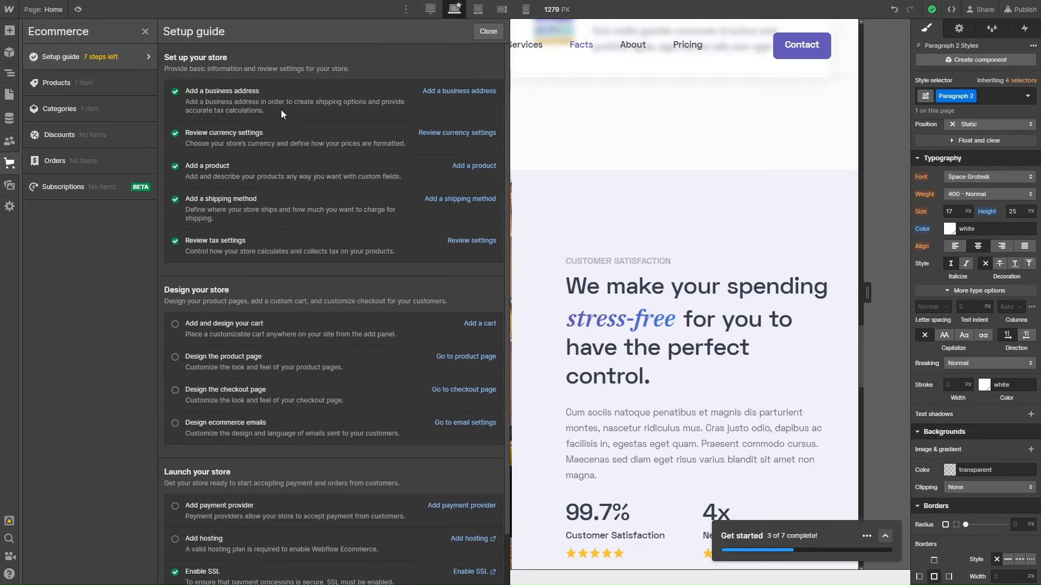
scroll(253, 163, down, 1)
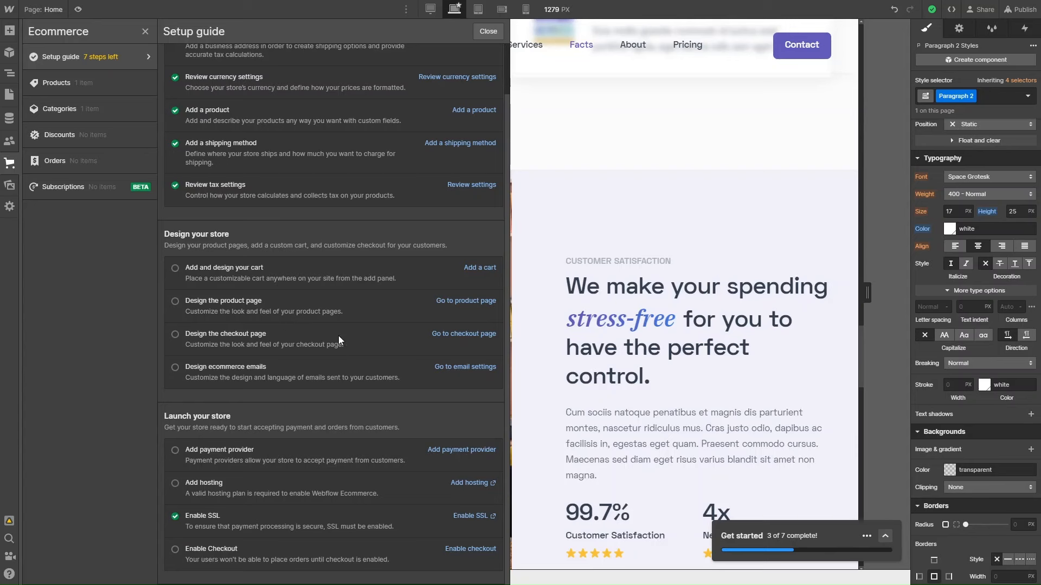
click(454, 451)
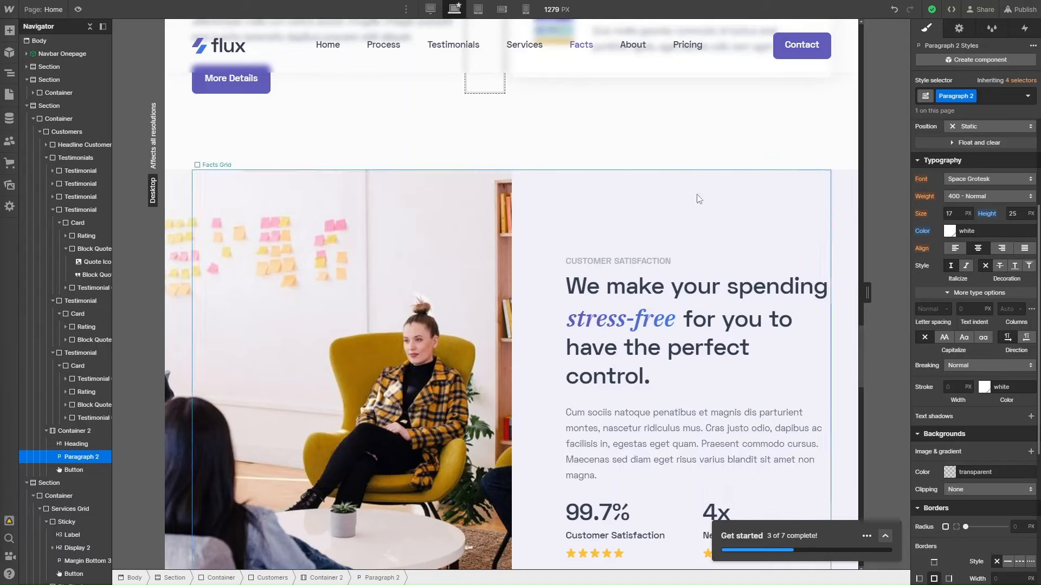
Step: Publish the site to the staging domain it-support-3e043c.webflow.io
scroll(698, 245, up, 5)
scroll(697, 245, up, 10)
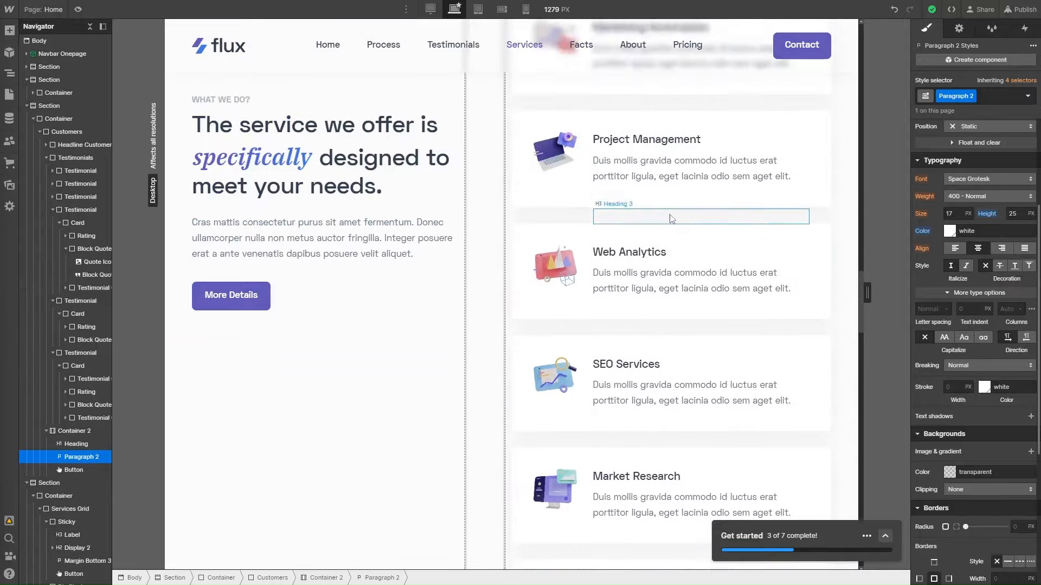
scroll(669, 223, up, 6)
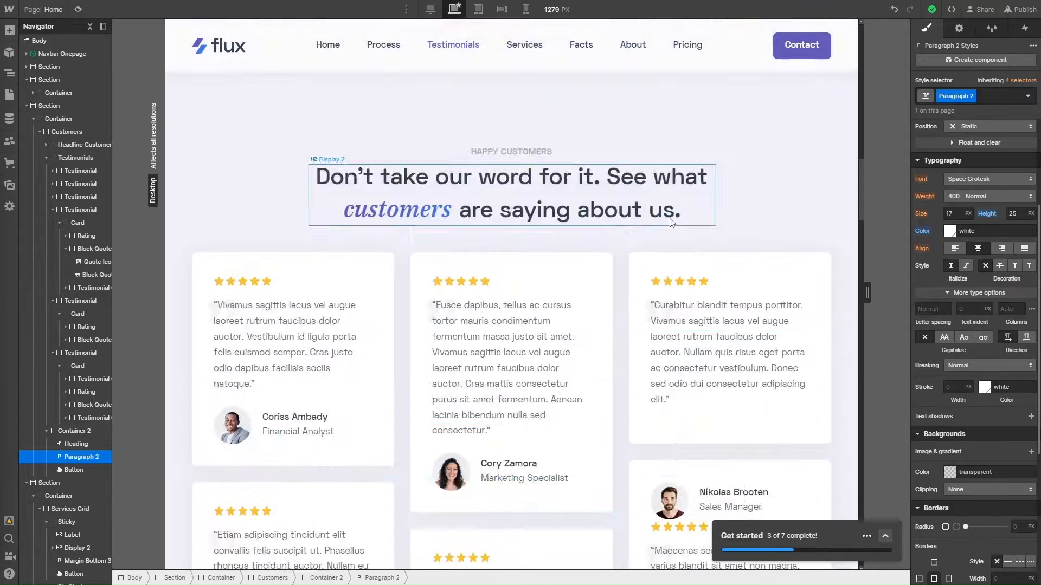
click(1015, 12)
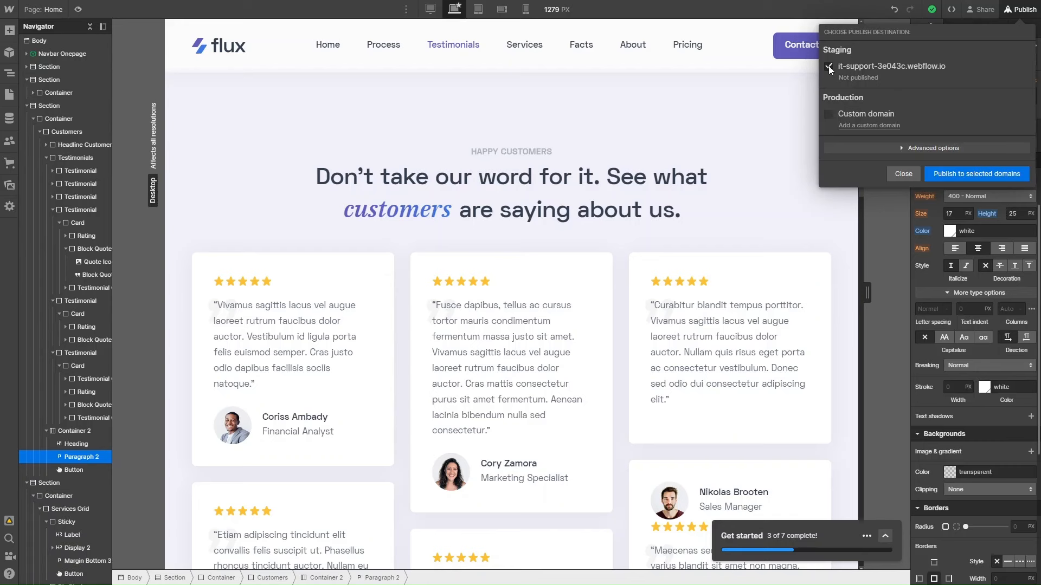
click(955, 175)
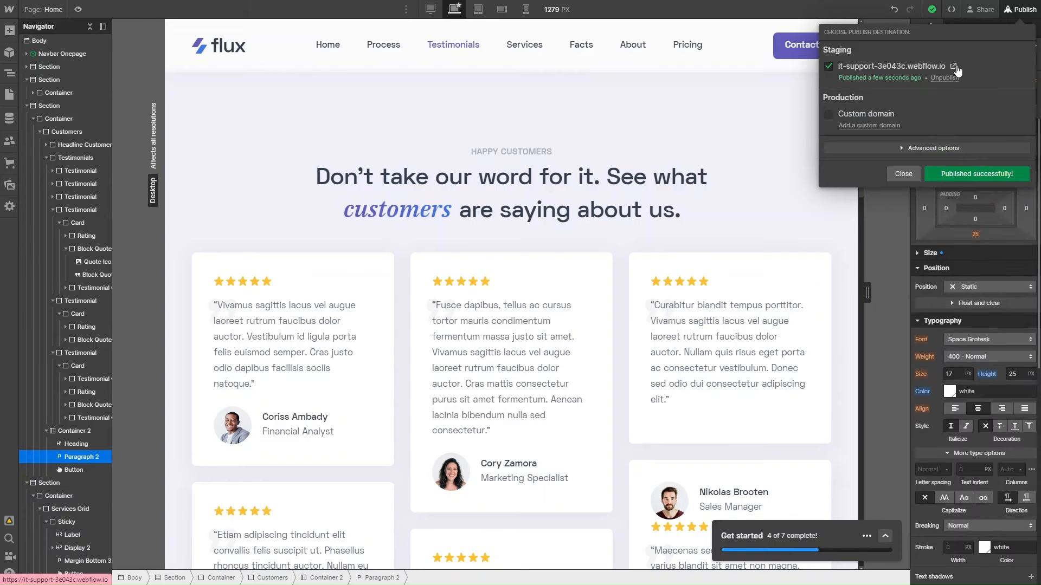
Step: Open the published staging site and look through its home page sections
click(954, 66)
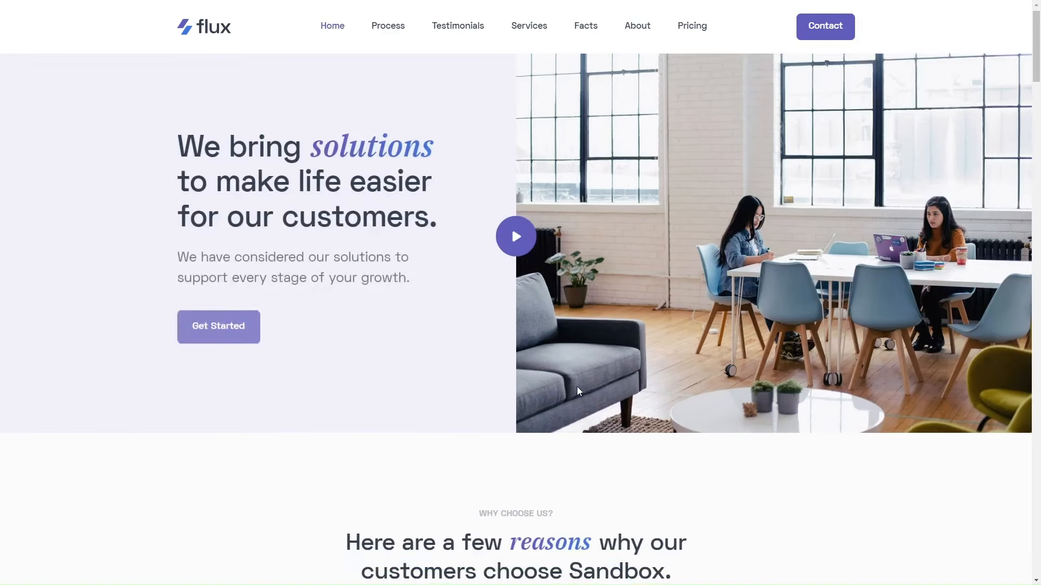
scroll(573, 386, down, 15)
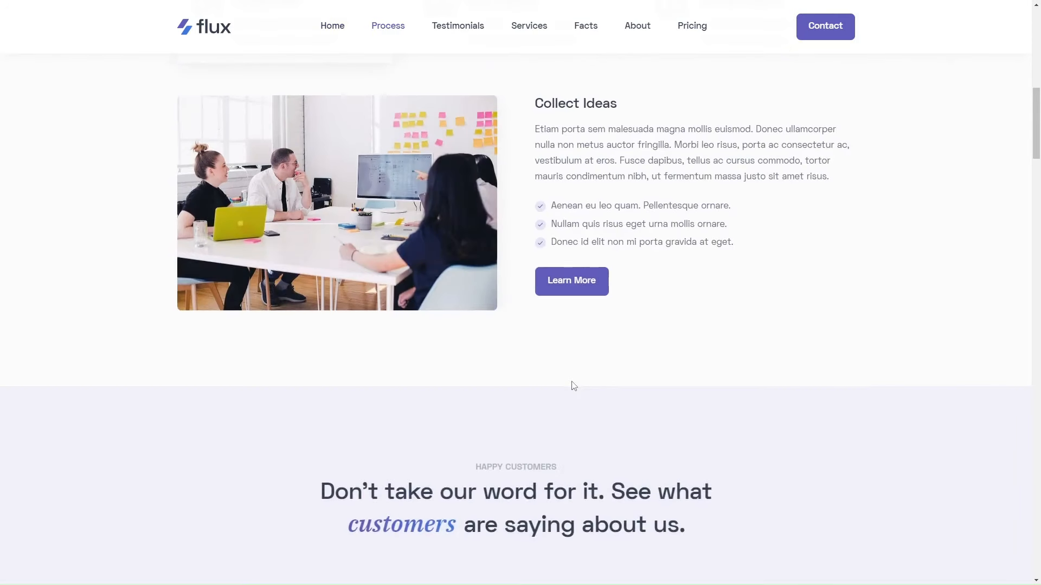
scroll(573, 386, down, 10)
scroll(573, 382, down, 4)
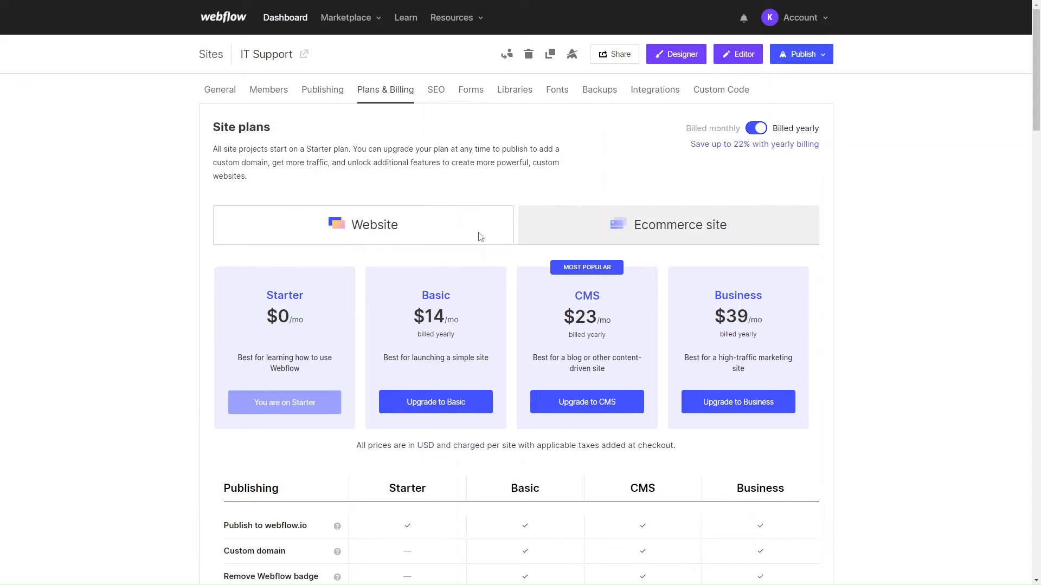
Step: Compare the yearly Ecommerce site plans with the Website plans, including the Website publishing and site features
click(687, 239)
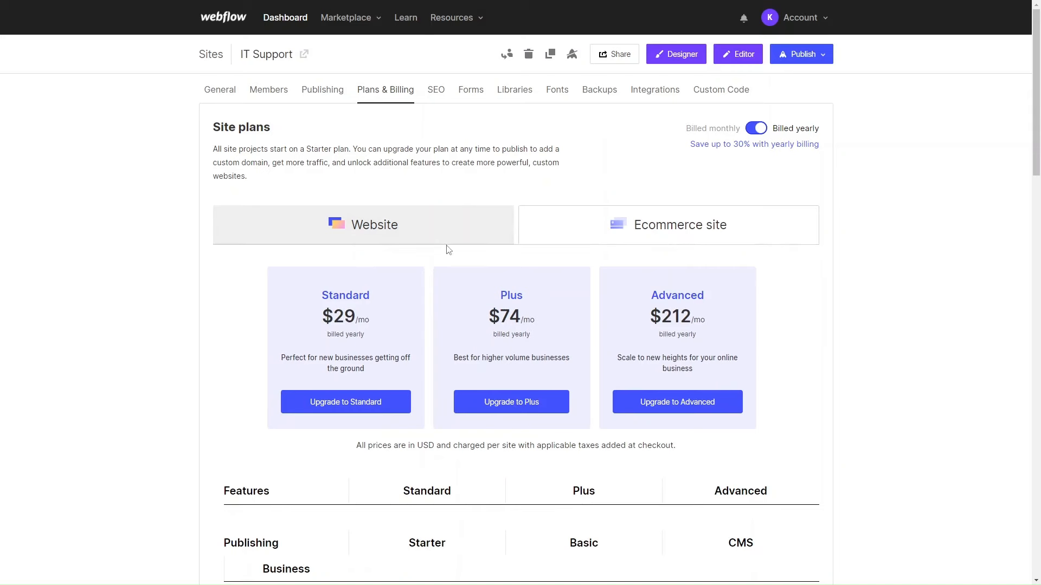
click(448, 214)
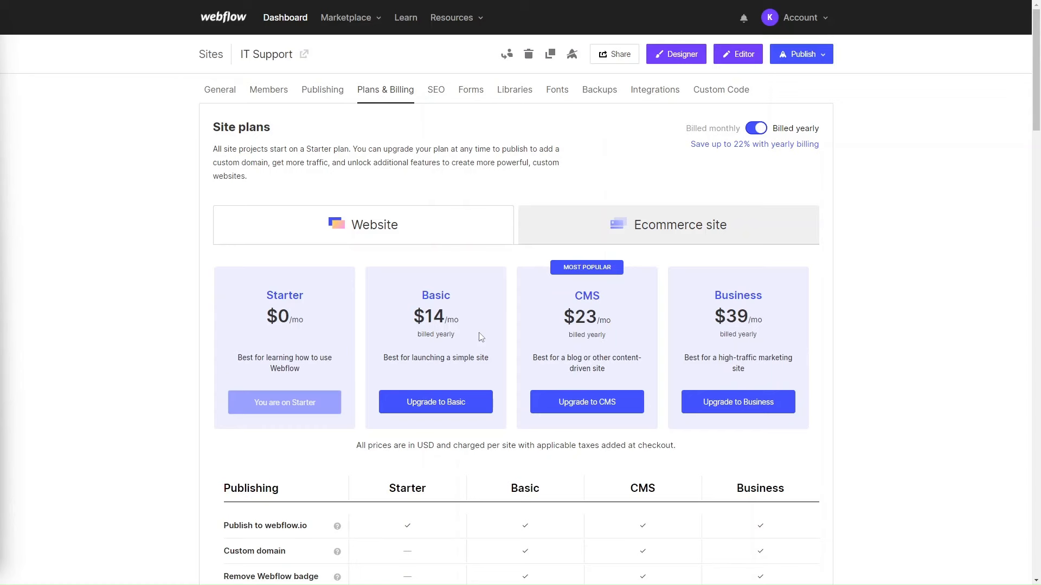
scroll(254, 437, down, 7)
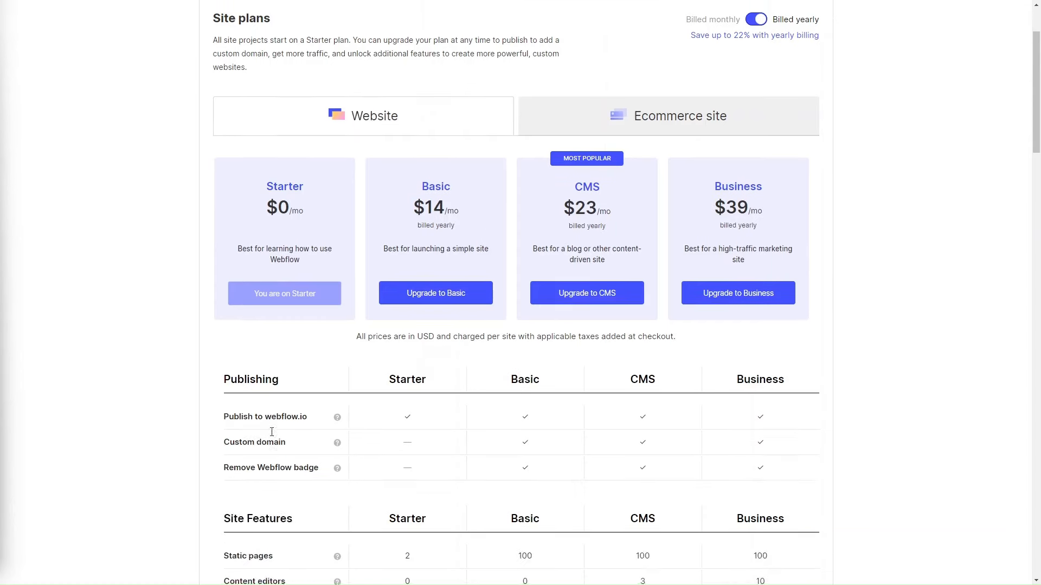
scroll(280, 432, up, 5)
Step: Examine the Ecommerce site plans' prices and their item limits, design features, transaction fees and marketing integrations
click(667, 64)
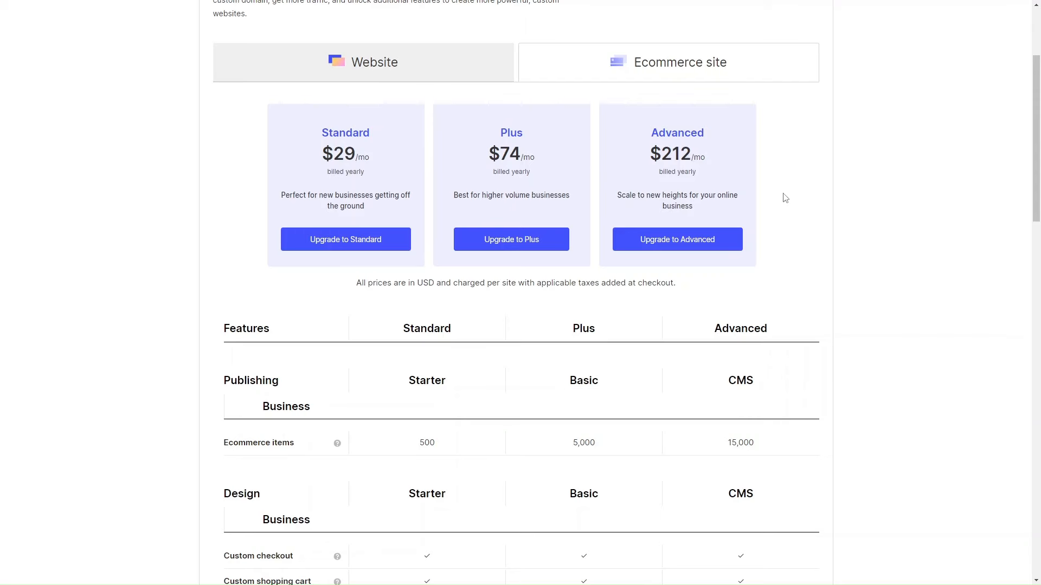
scroll(902, 211, down, 7)
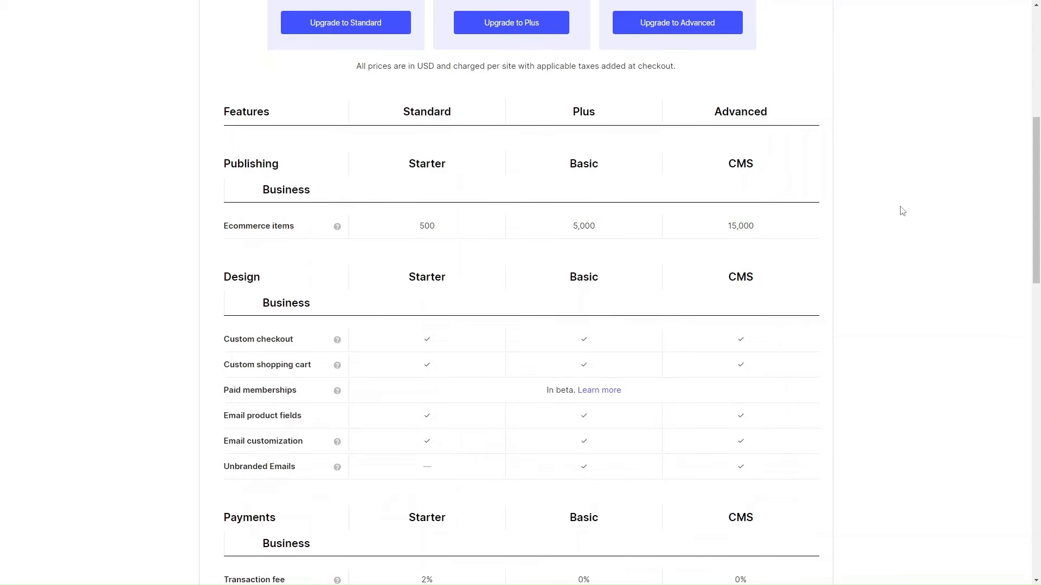
scroll(903, 211, down, 4)
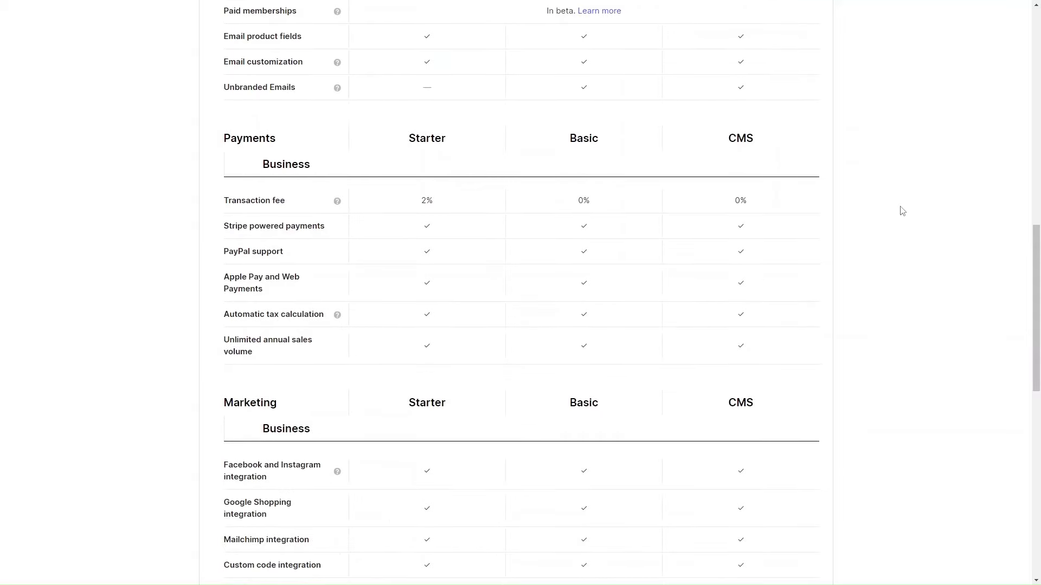
scroll(903, 211, up, 12)
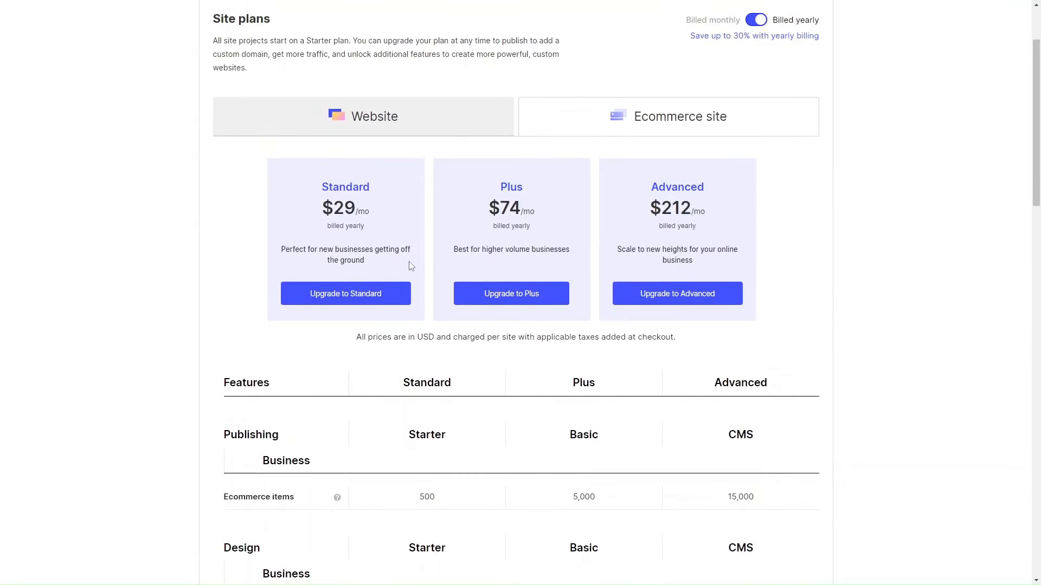
scroll(515, 292, down, 1)
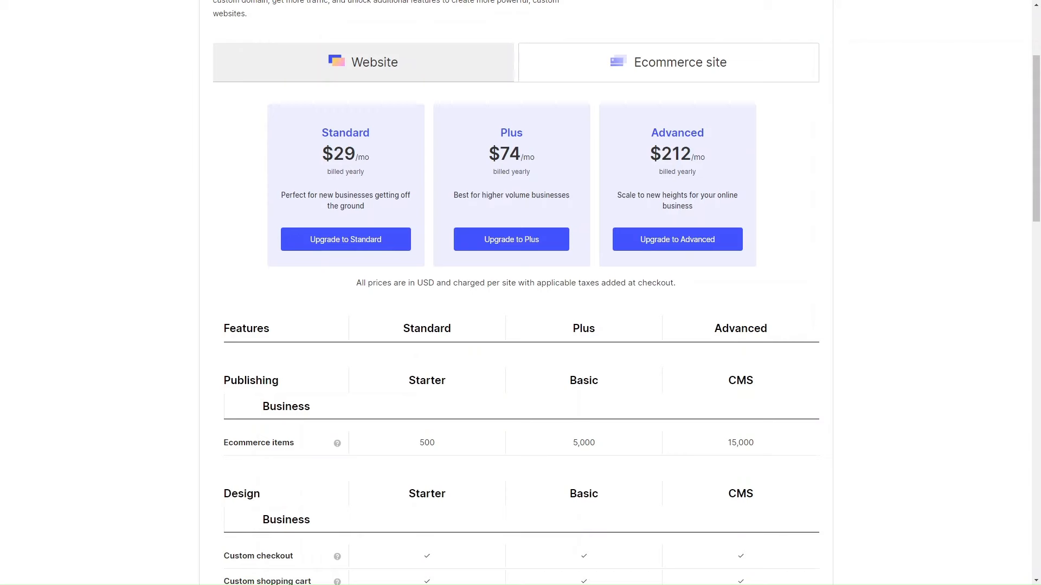
scroll(601, 397, down, 3)
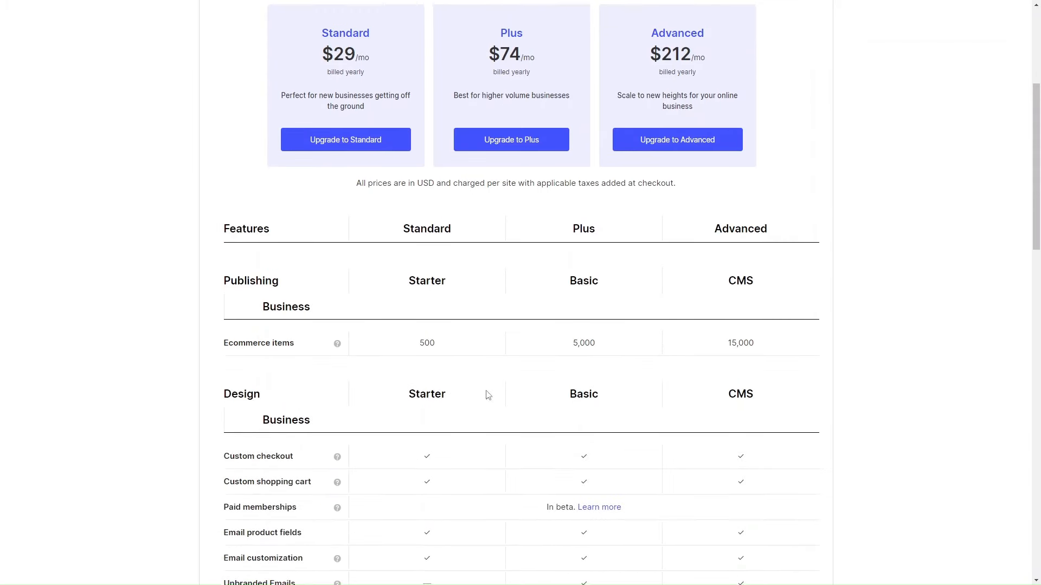
scroll(378, 327, down, 3)
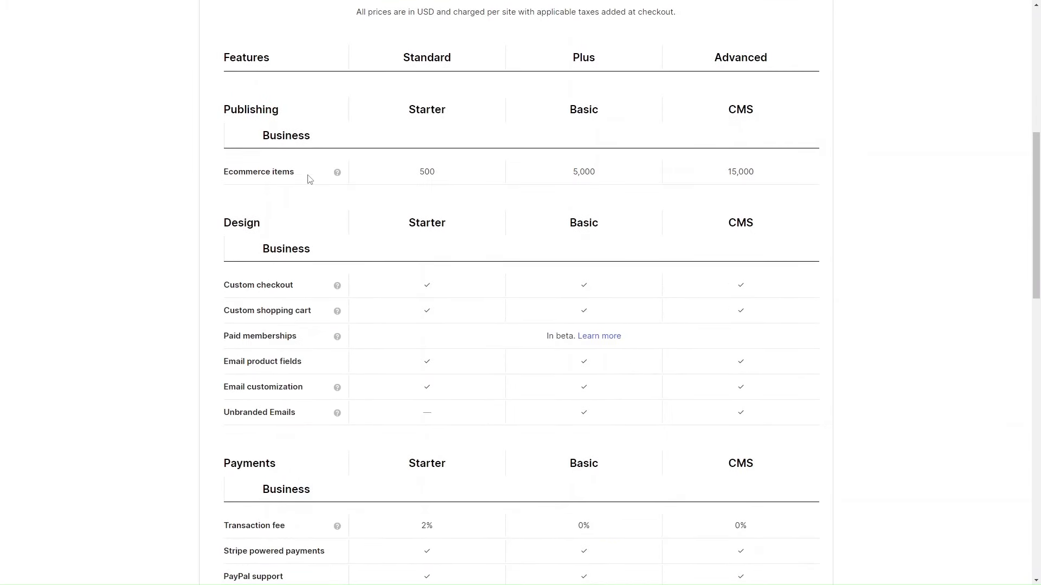
scroll(473, 293, up, 3)
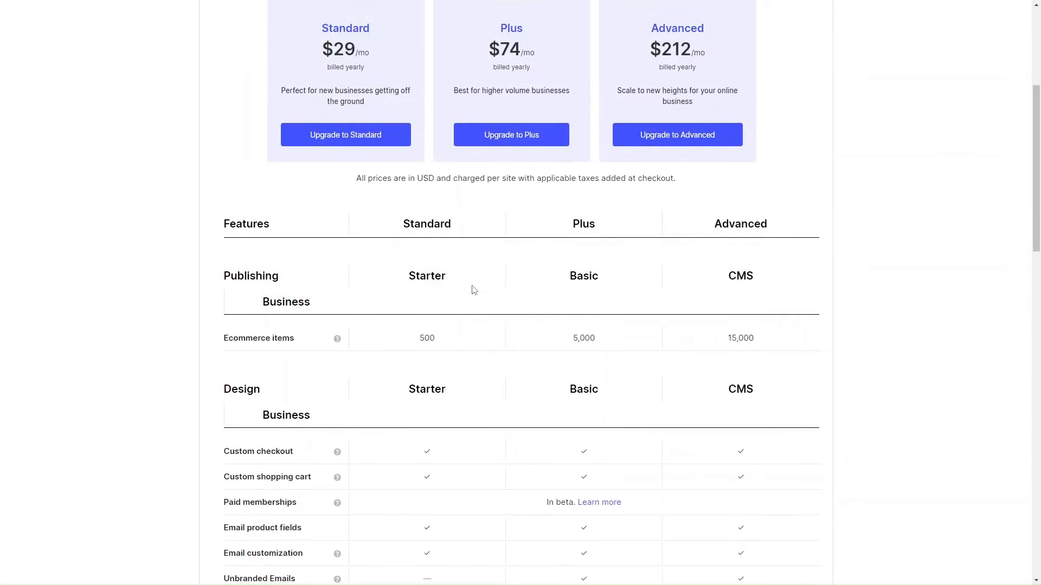
scroll(473, 291, up, 5)
scroll(471, 291, down, 7)
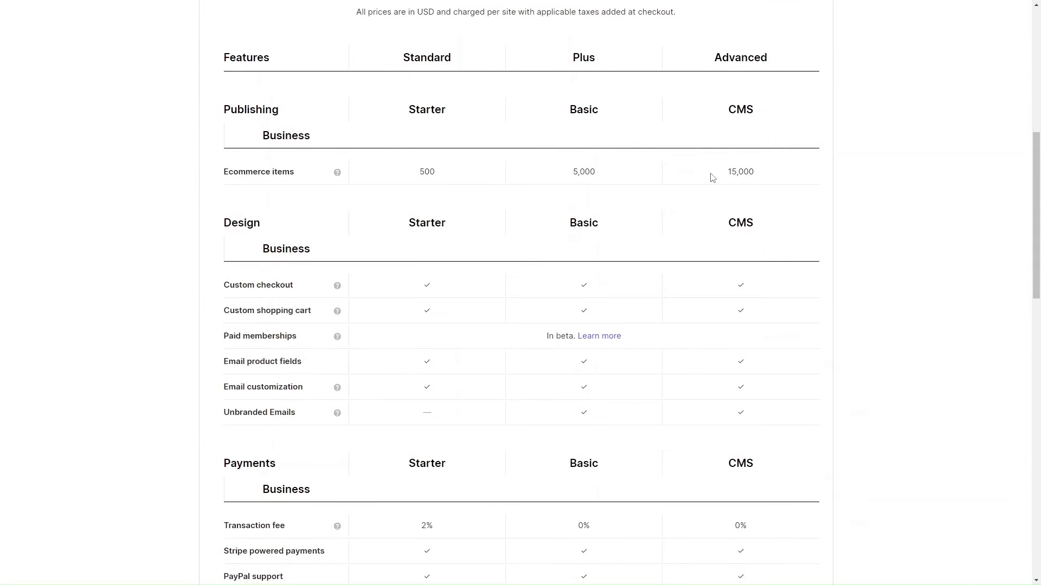
scroll(534, 398, down, 3)
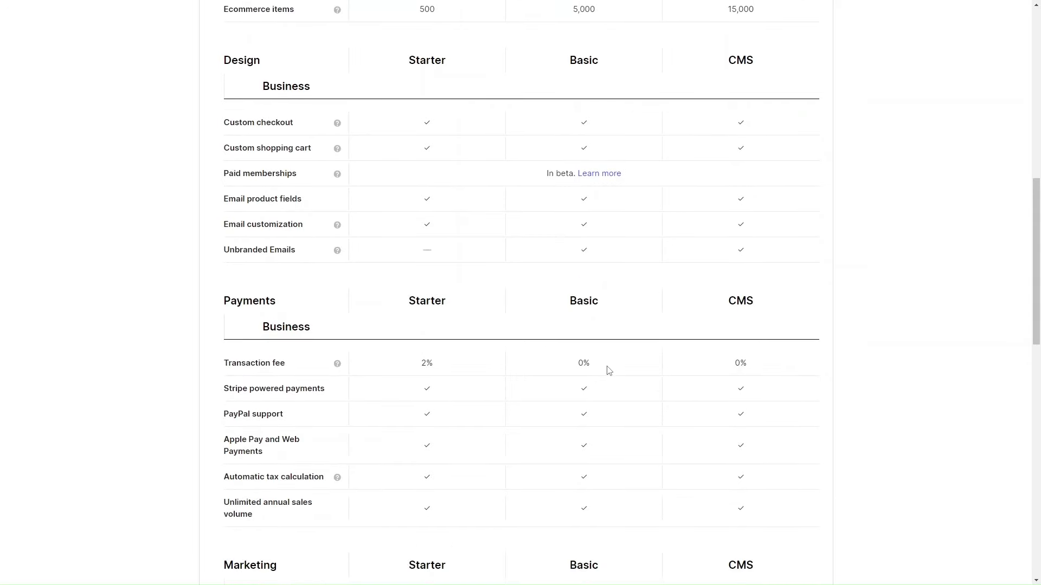
Step: Review the Ecommerce plans' payment, marketing and management features, including shipping rules and staff accounts, and recheck the yearly plan prices and item limits
scroll(739, 365, up, 9)
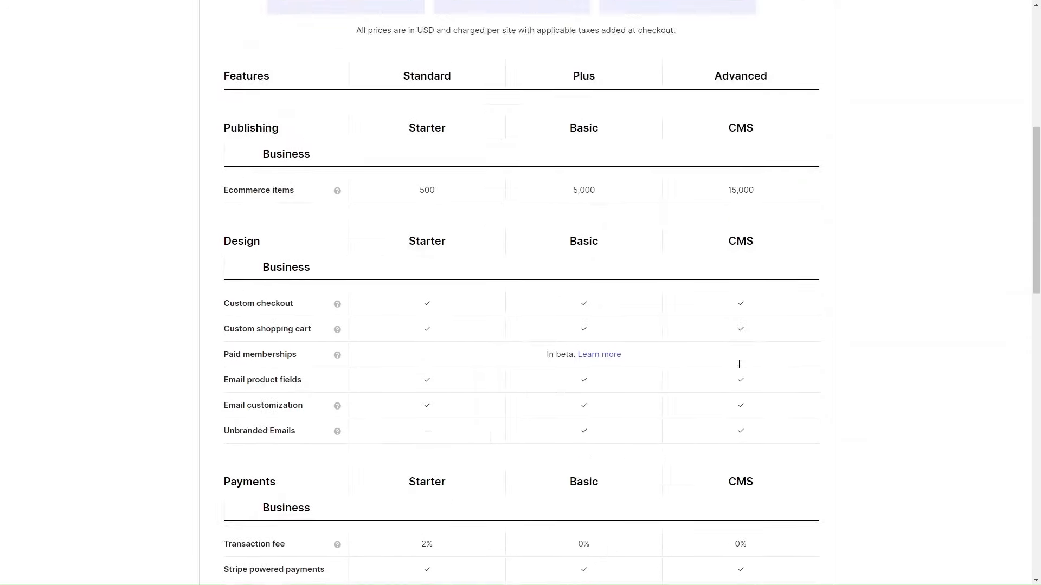
scroll(529, 258, down, 10)
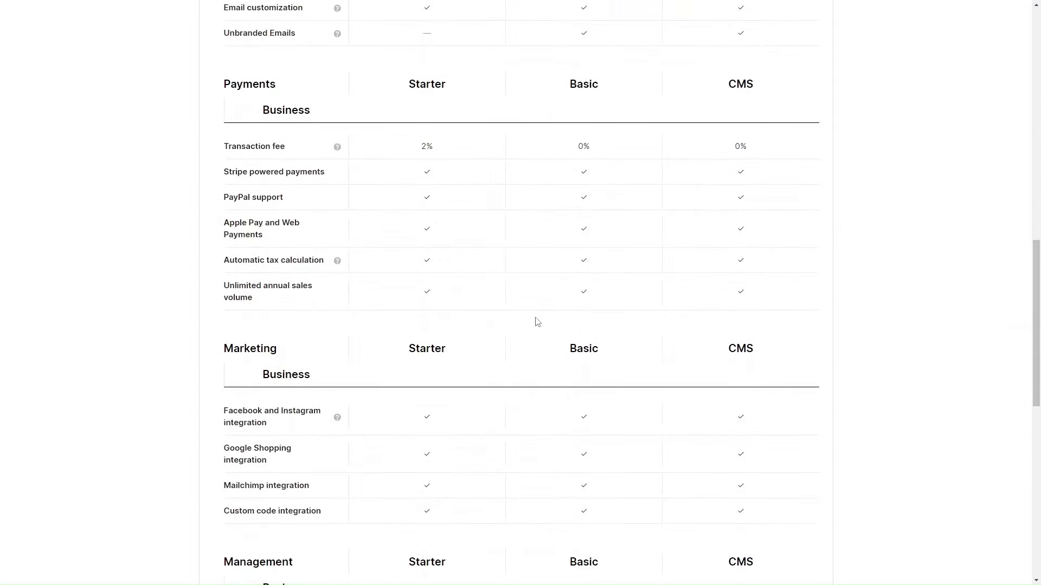
scroll(537, 322, up, 14)
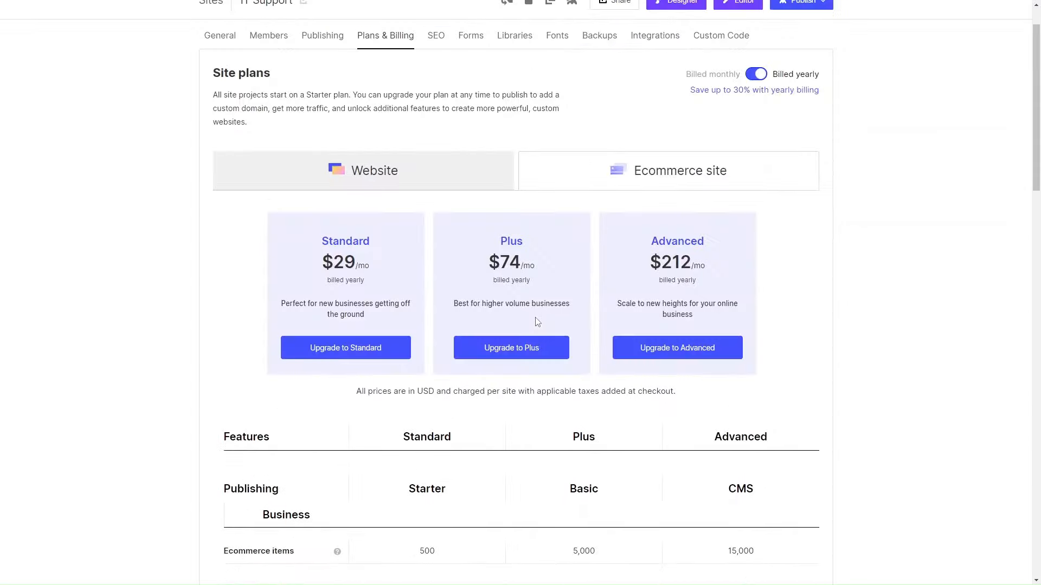
scroll(538, 322, down, 10)
scroll(537, 322, down, 8)
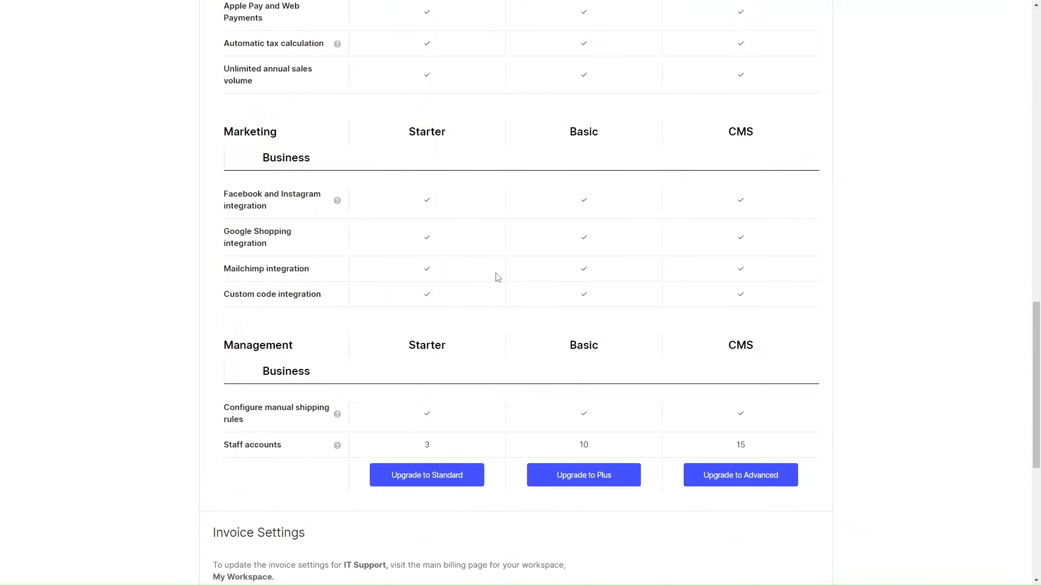
scroll(498, 278, down, 5)
scroll(498, 278, up, 9)
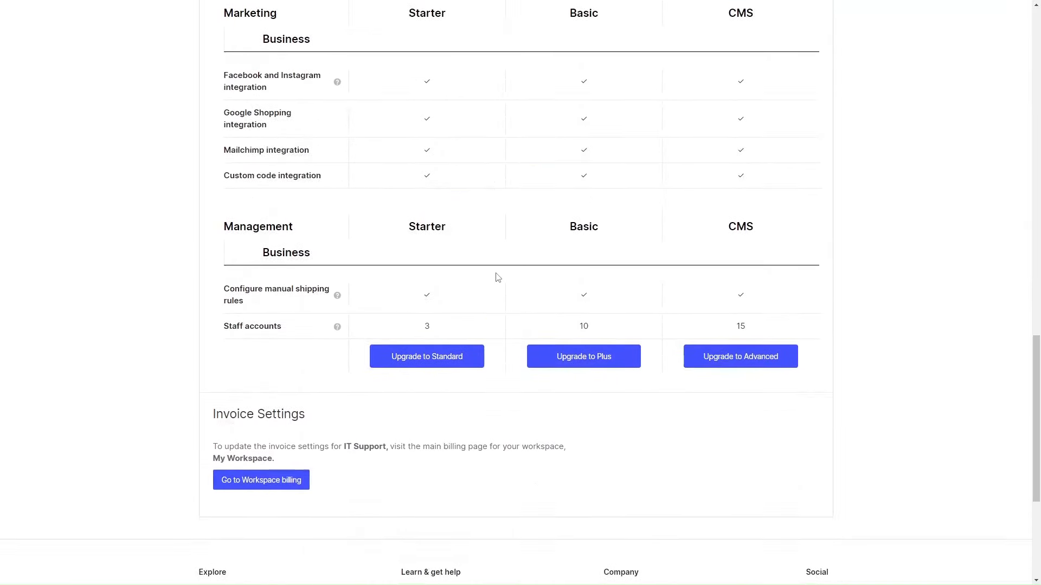
scroll(498, 278, up, 9)
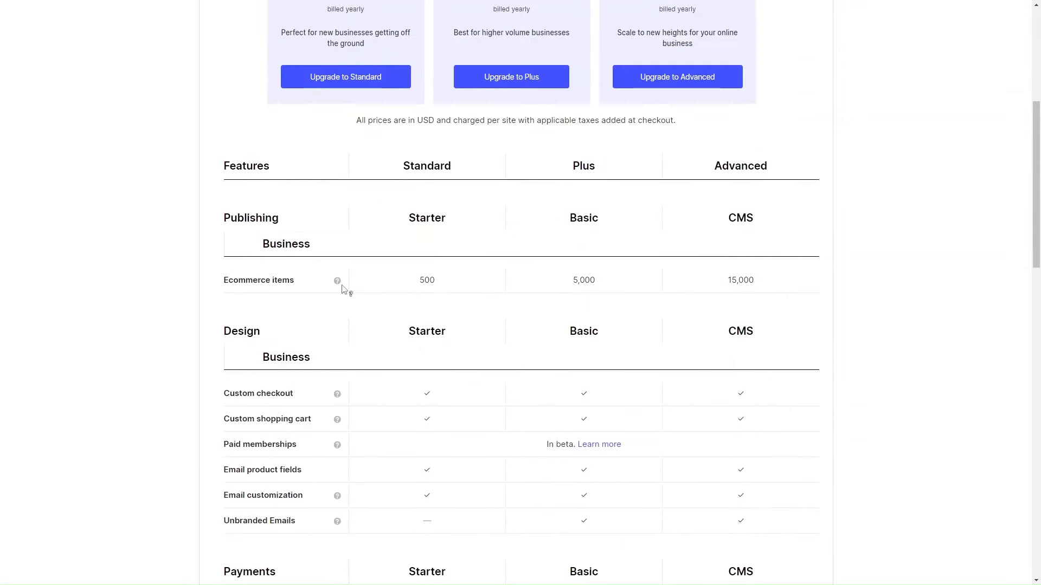
scroll(441, 303, up, 2)
scroll(440, 303, up, 3)
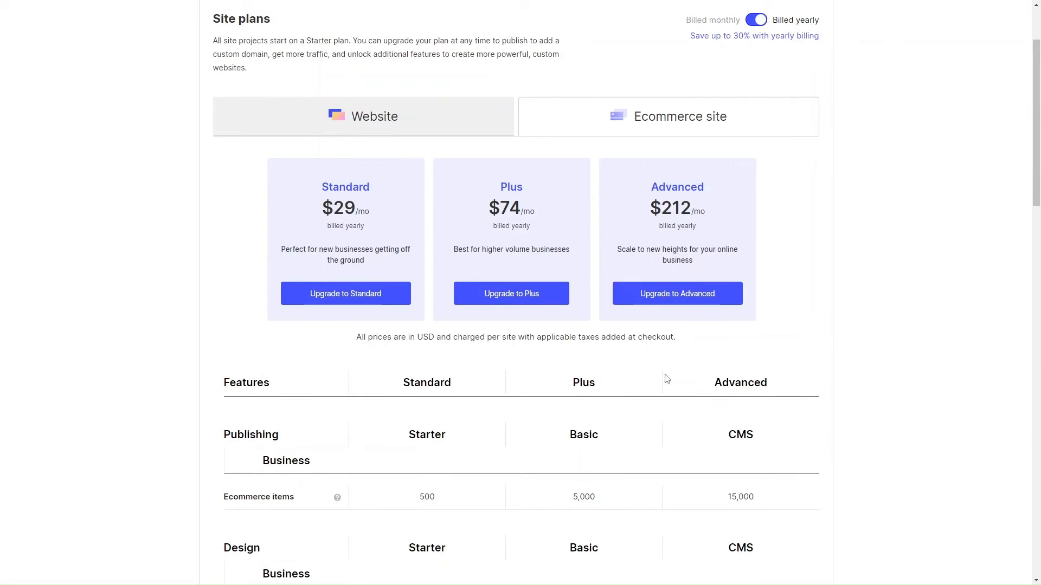
scroll(664, 379, down, 2)
scroll(602, 399, down, 2)
scroll(602, 387, up, 5)
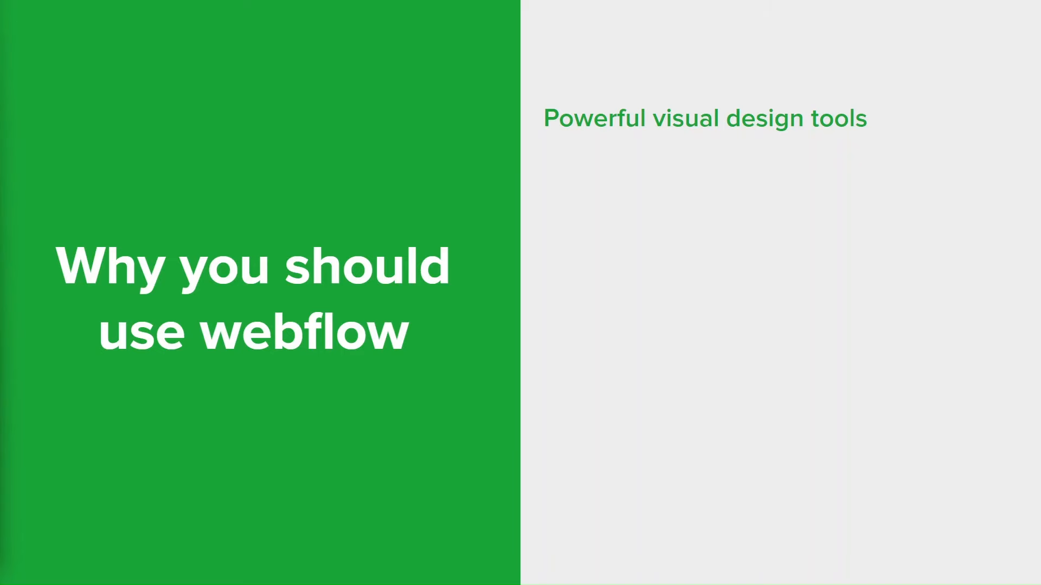
click(782, 257)
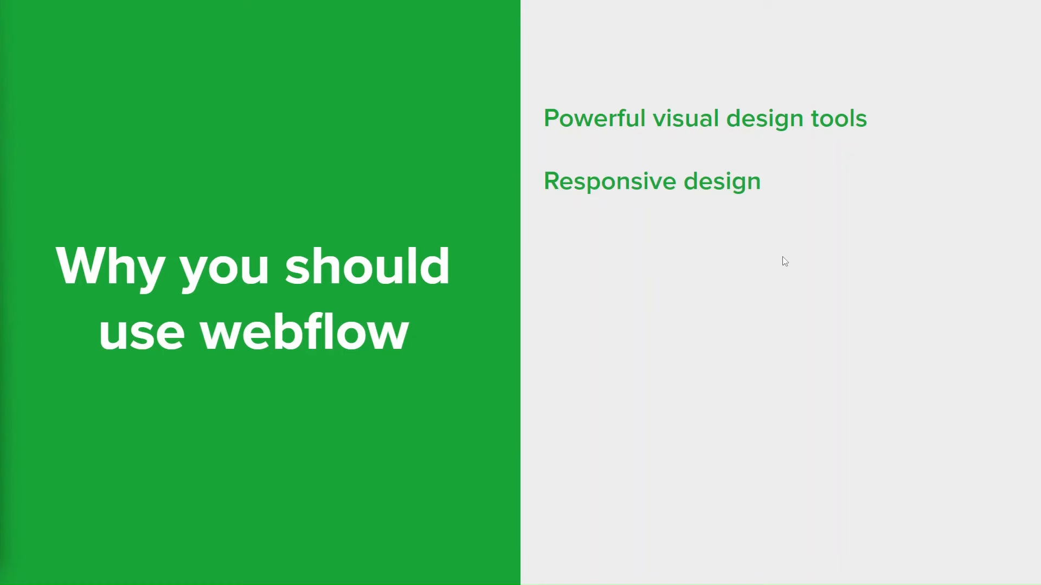